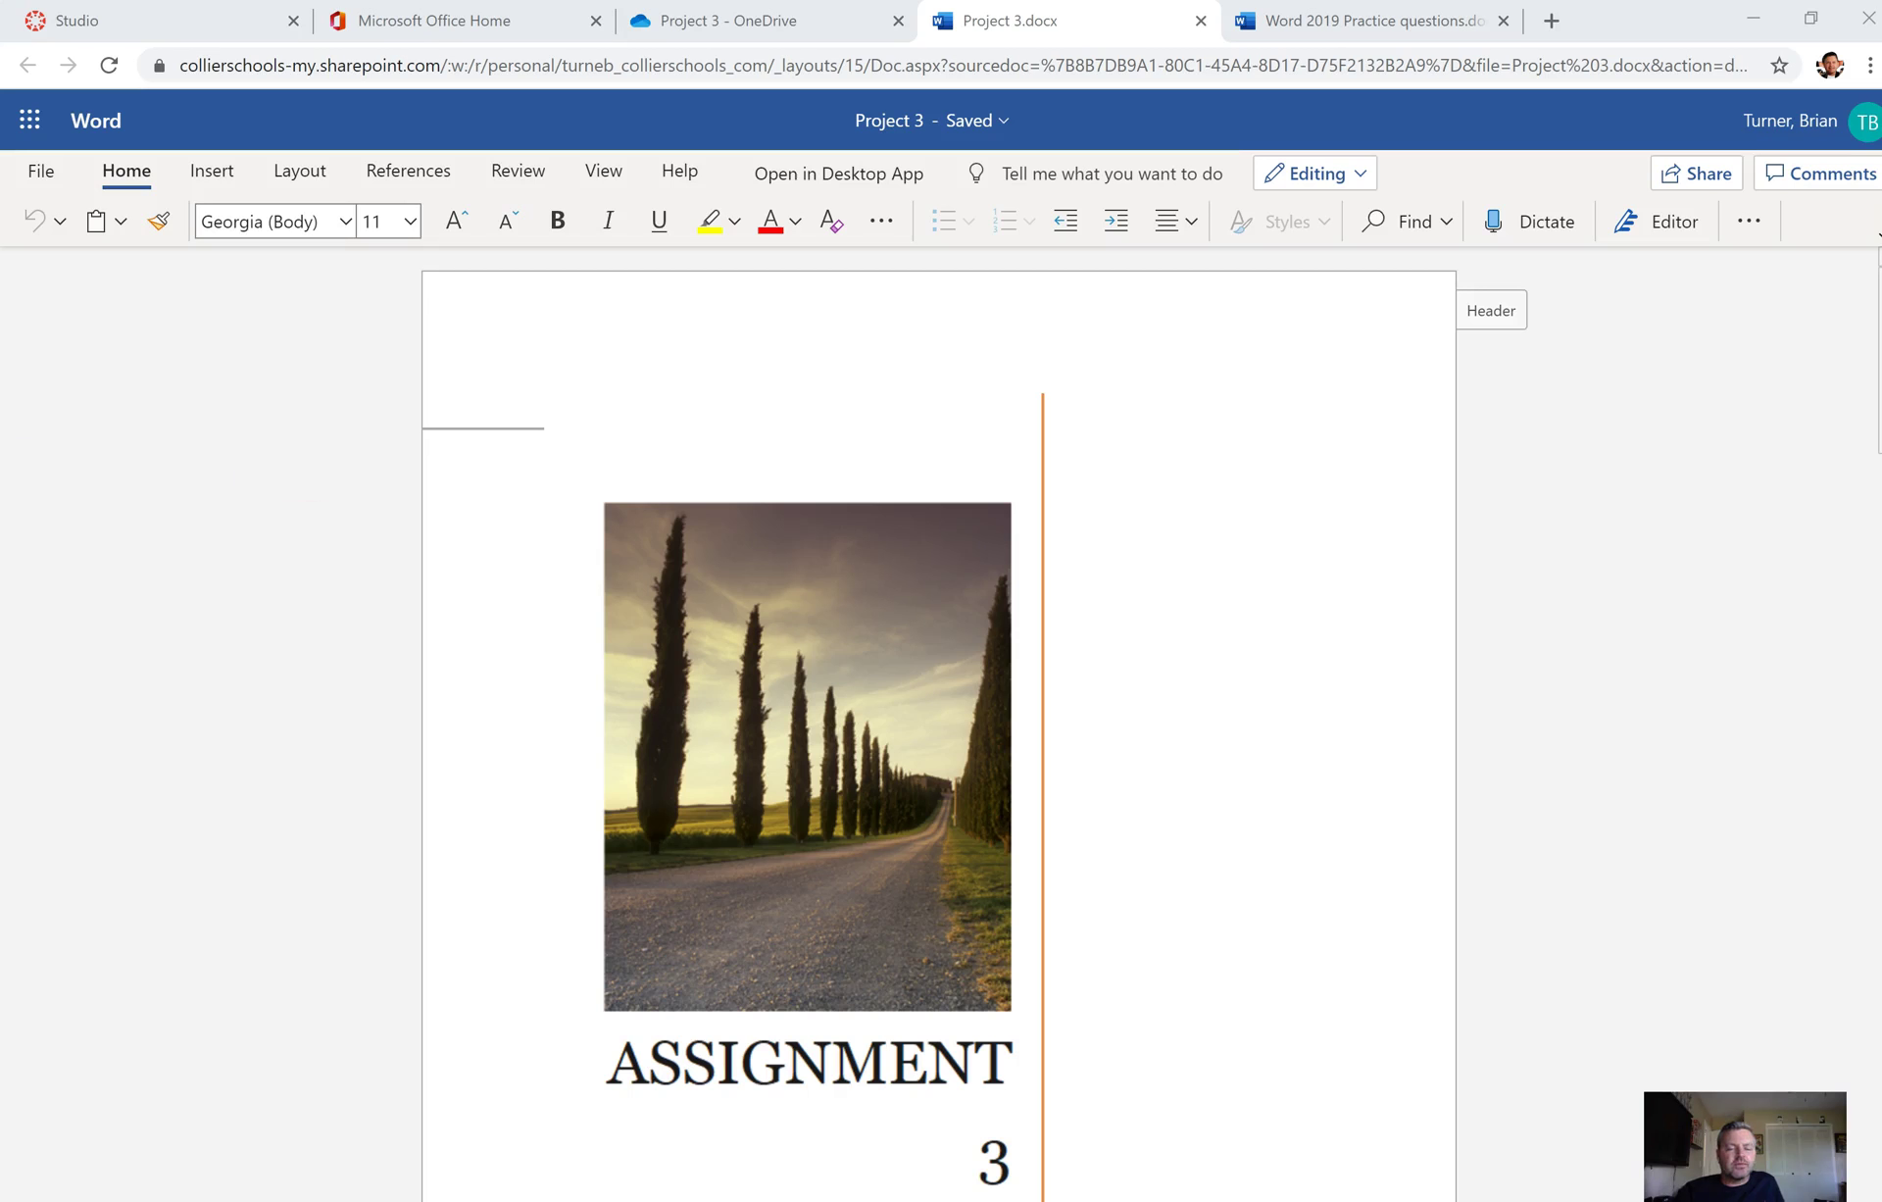
Step: Switch to desktop Word with Project 3 open there
key(alt+Tab)
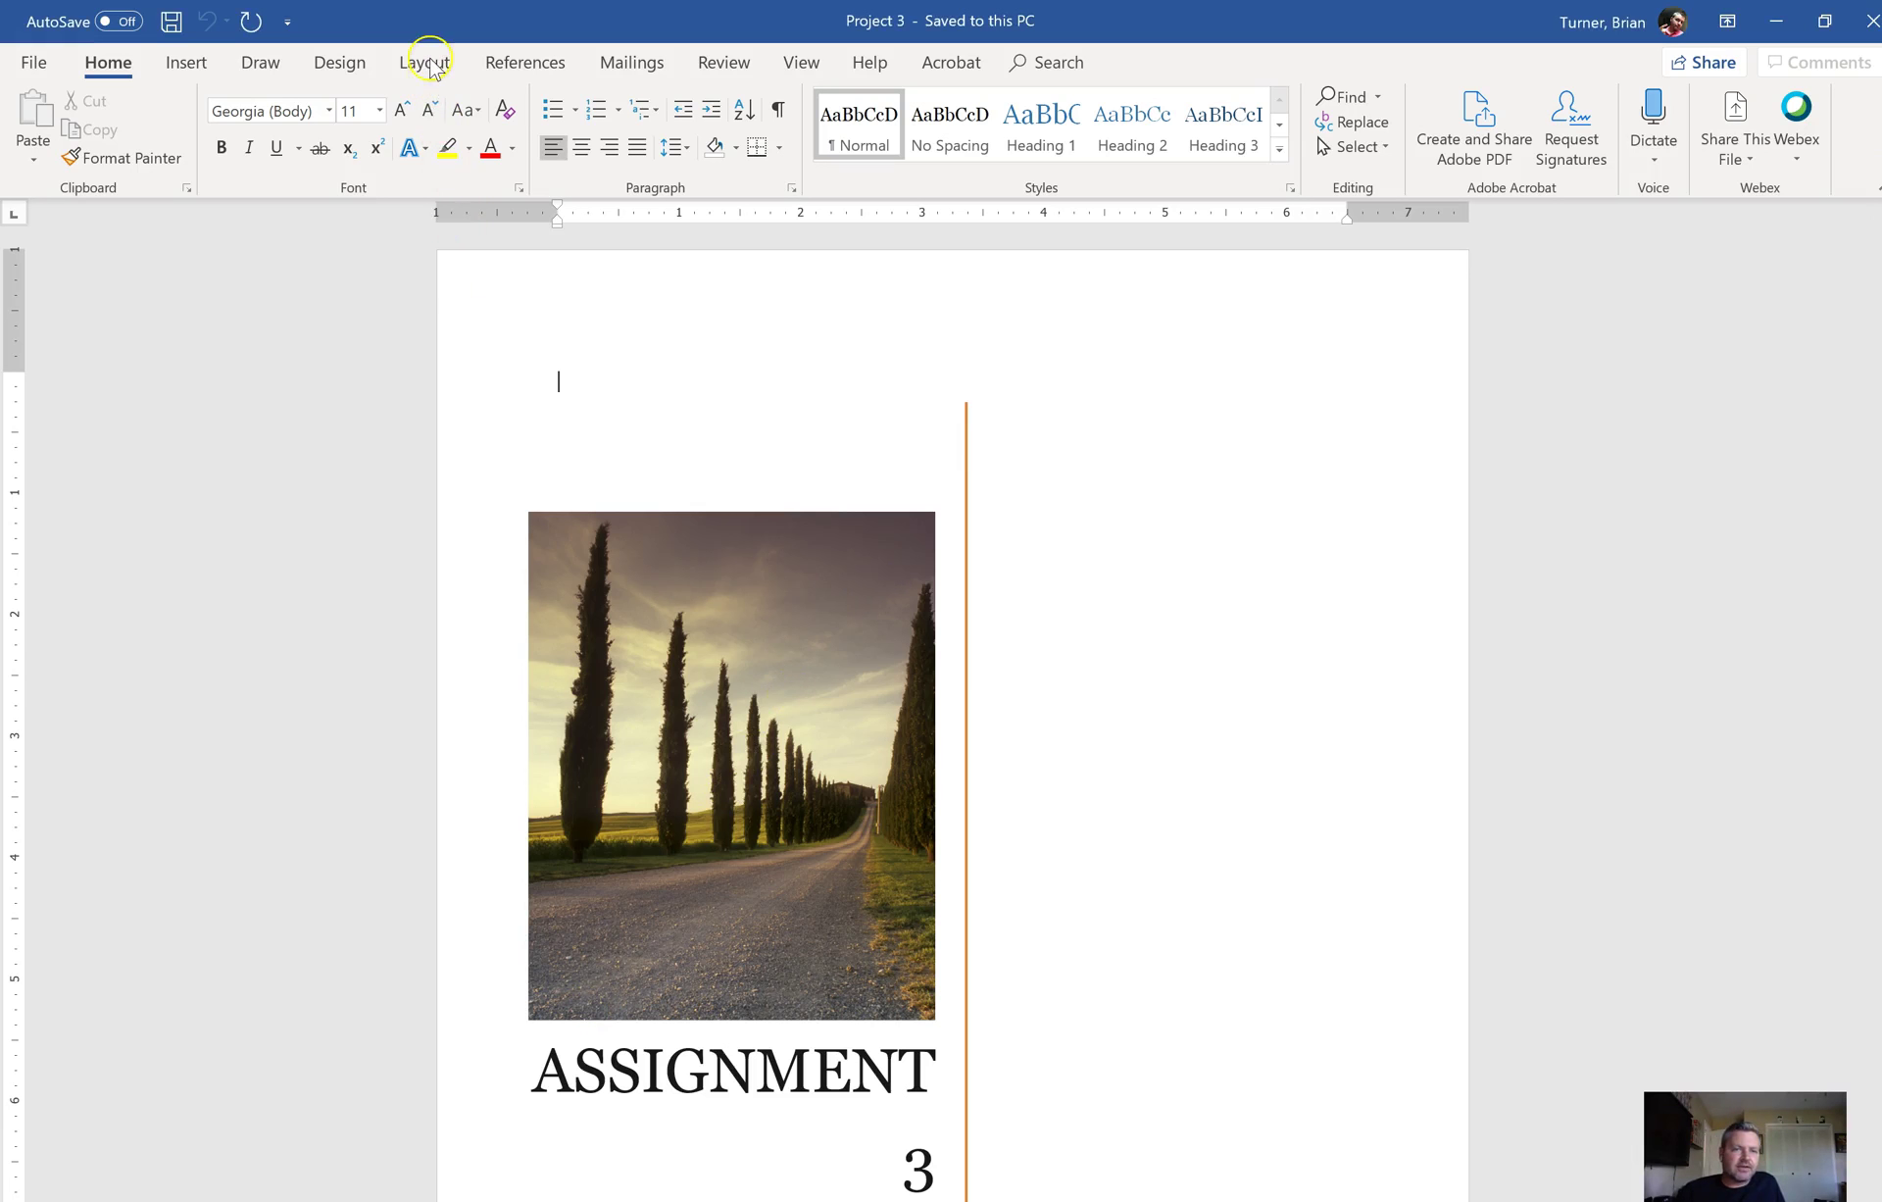
Step: Apply the Narrow margin preset, 0.5 inch on all sides, from the Layout tab
click(429, 64)
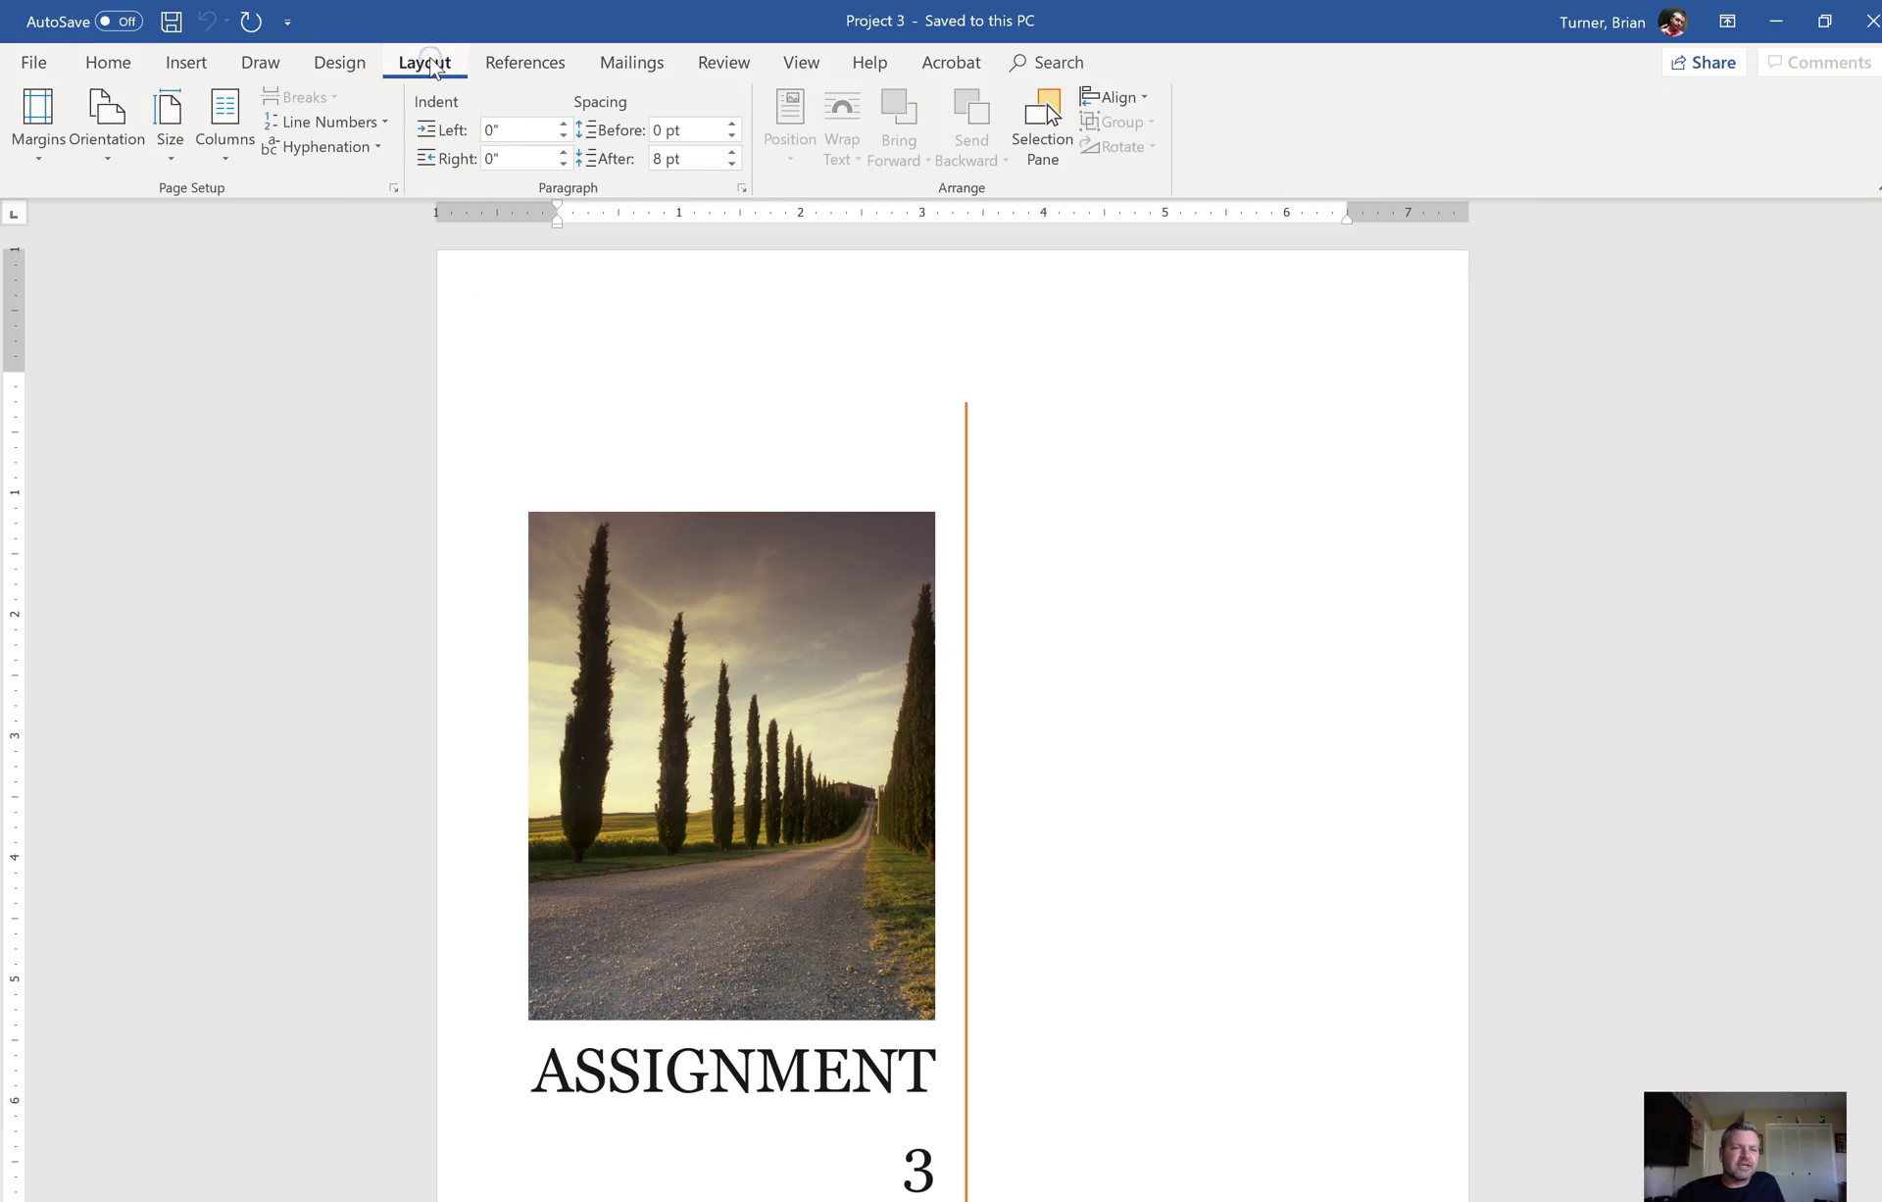
click(59, 160)
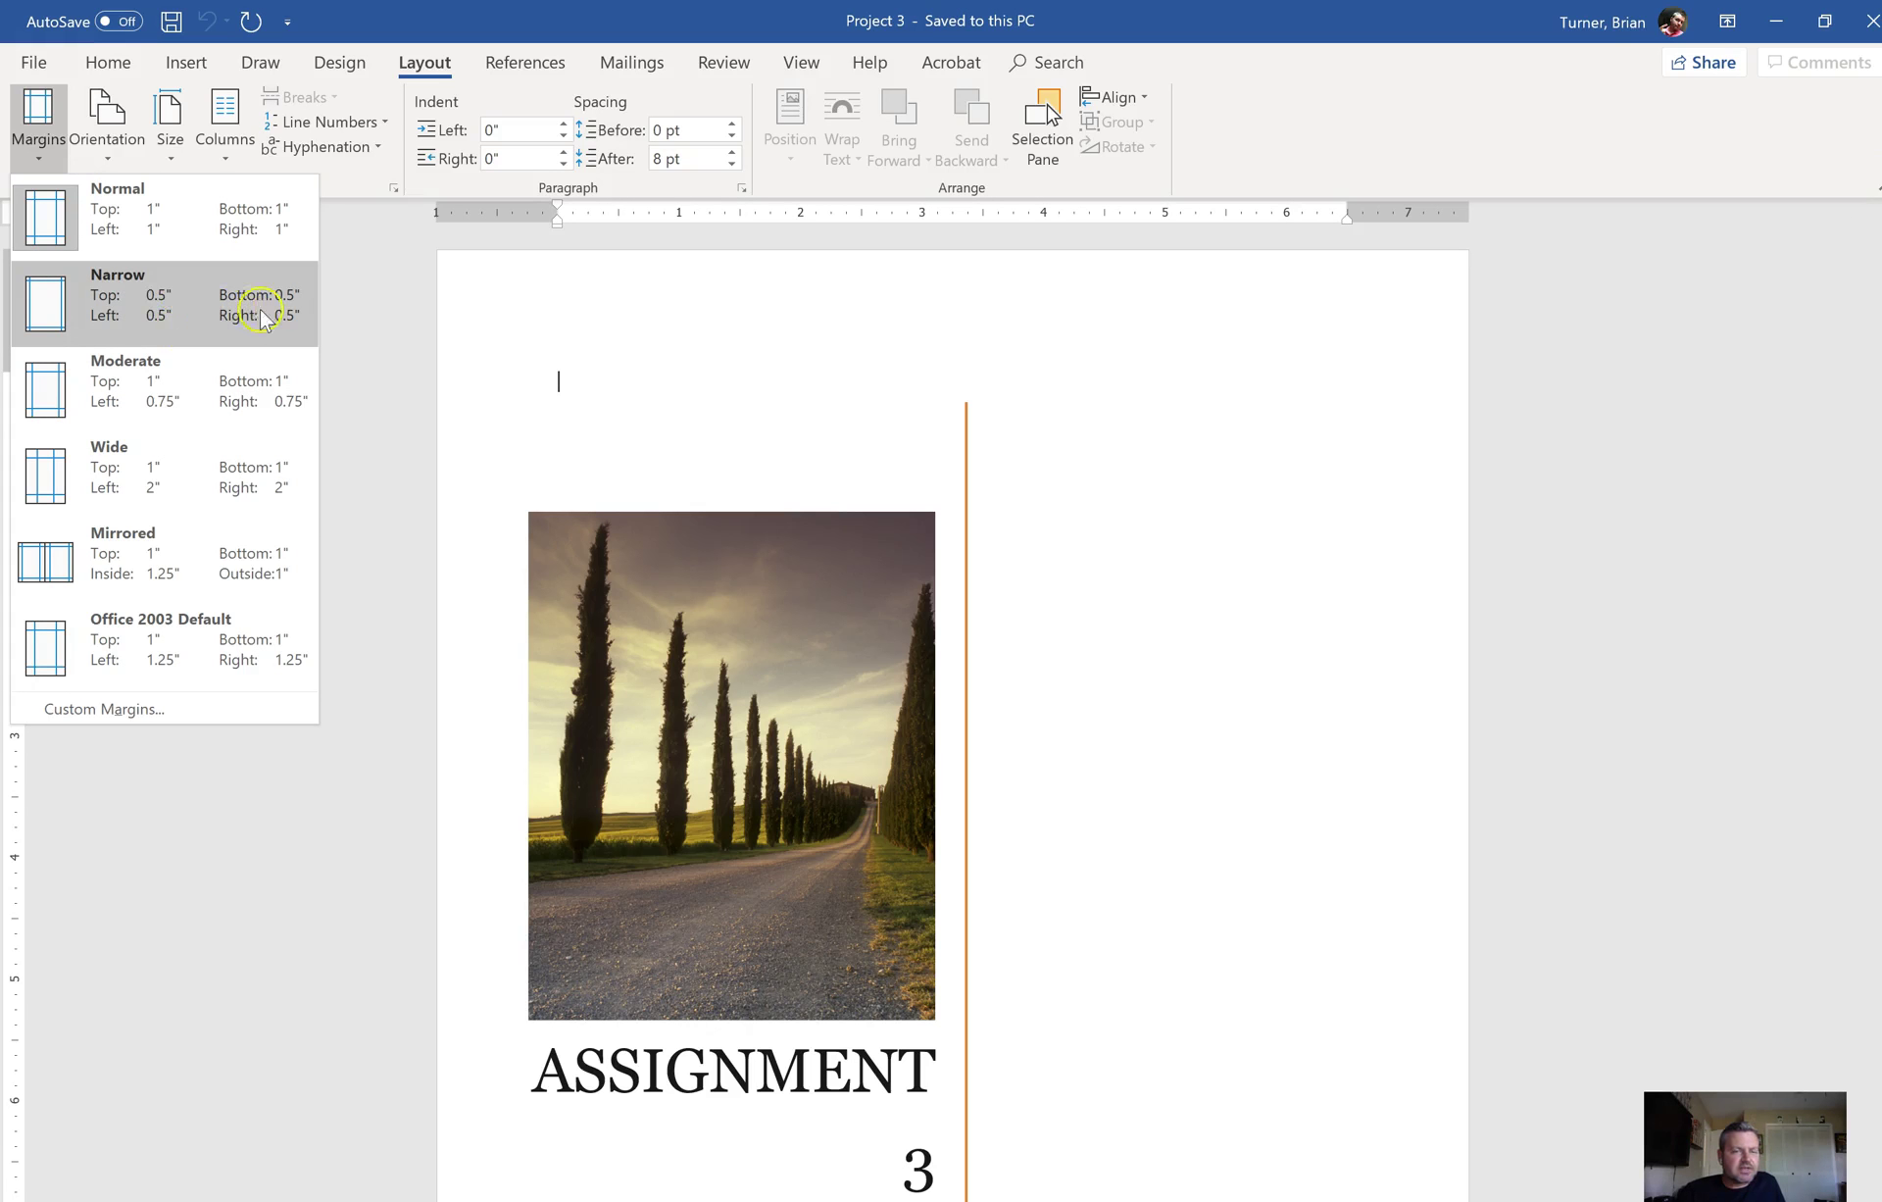
click(188, 316)
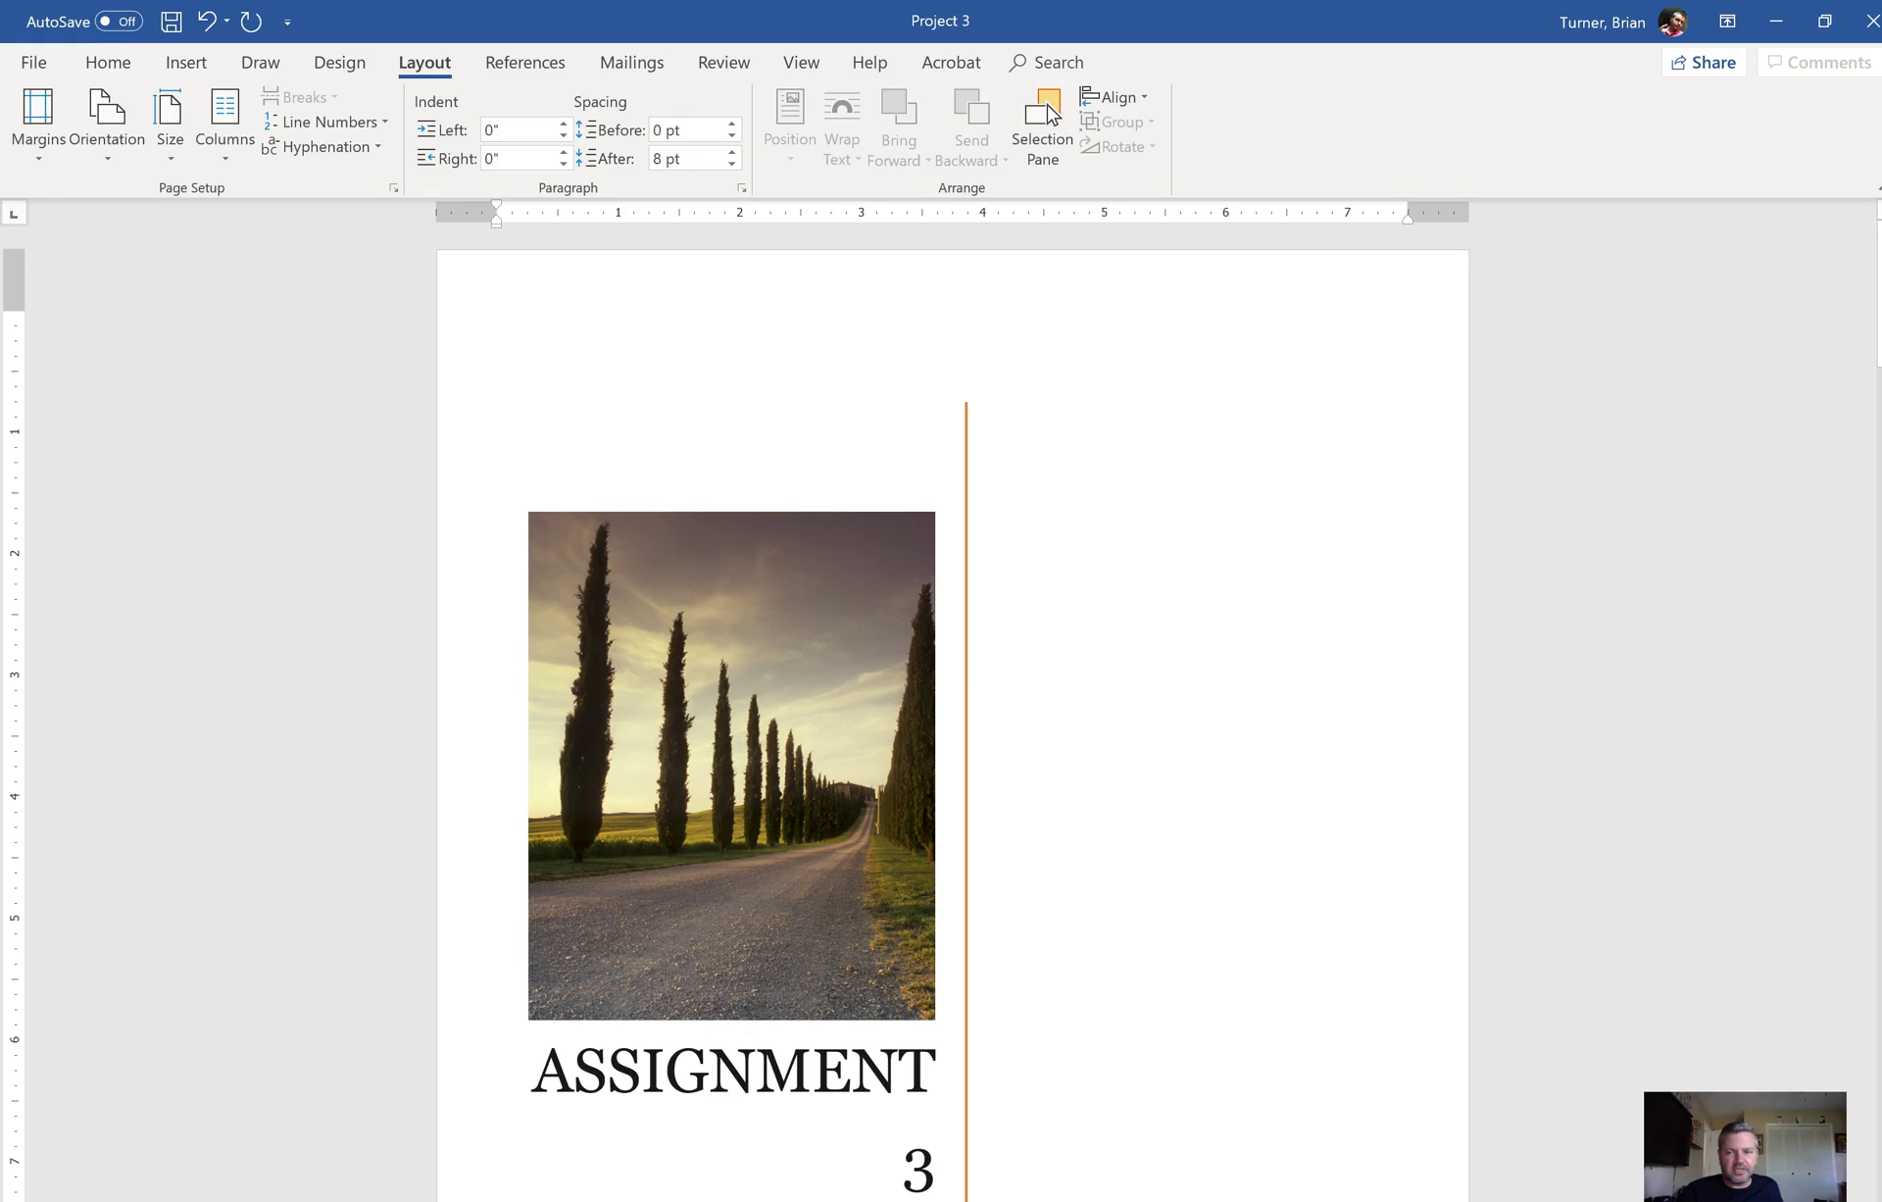
Step: Scroll to the YouTube picture and select the full paragraph from 'Secondly' to 'captioning.'
drag(1877, 284, 1877, 1088)
click(1143, 761)
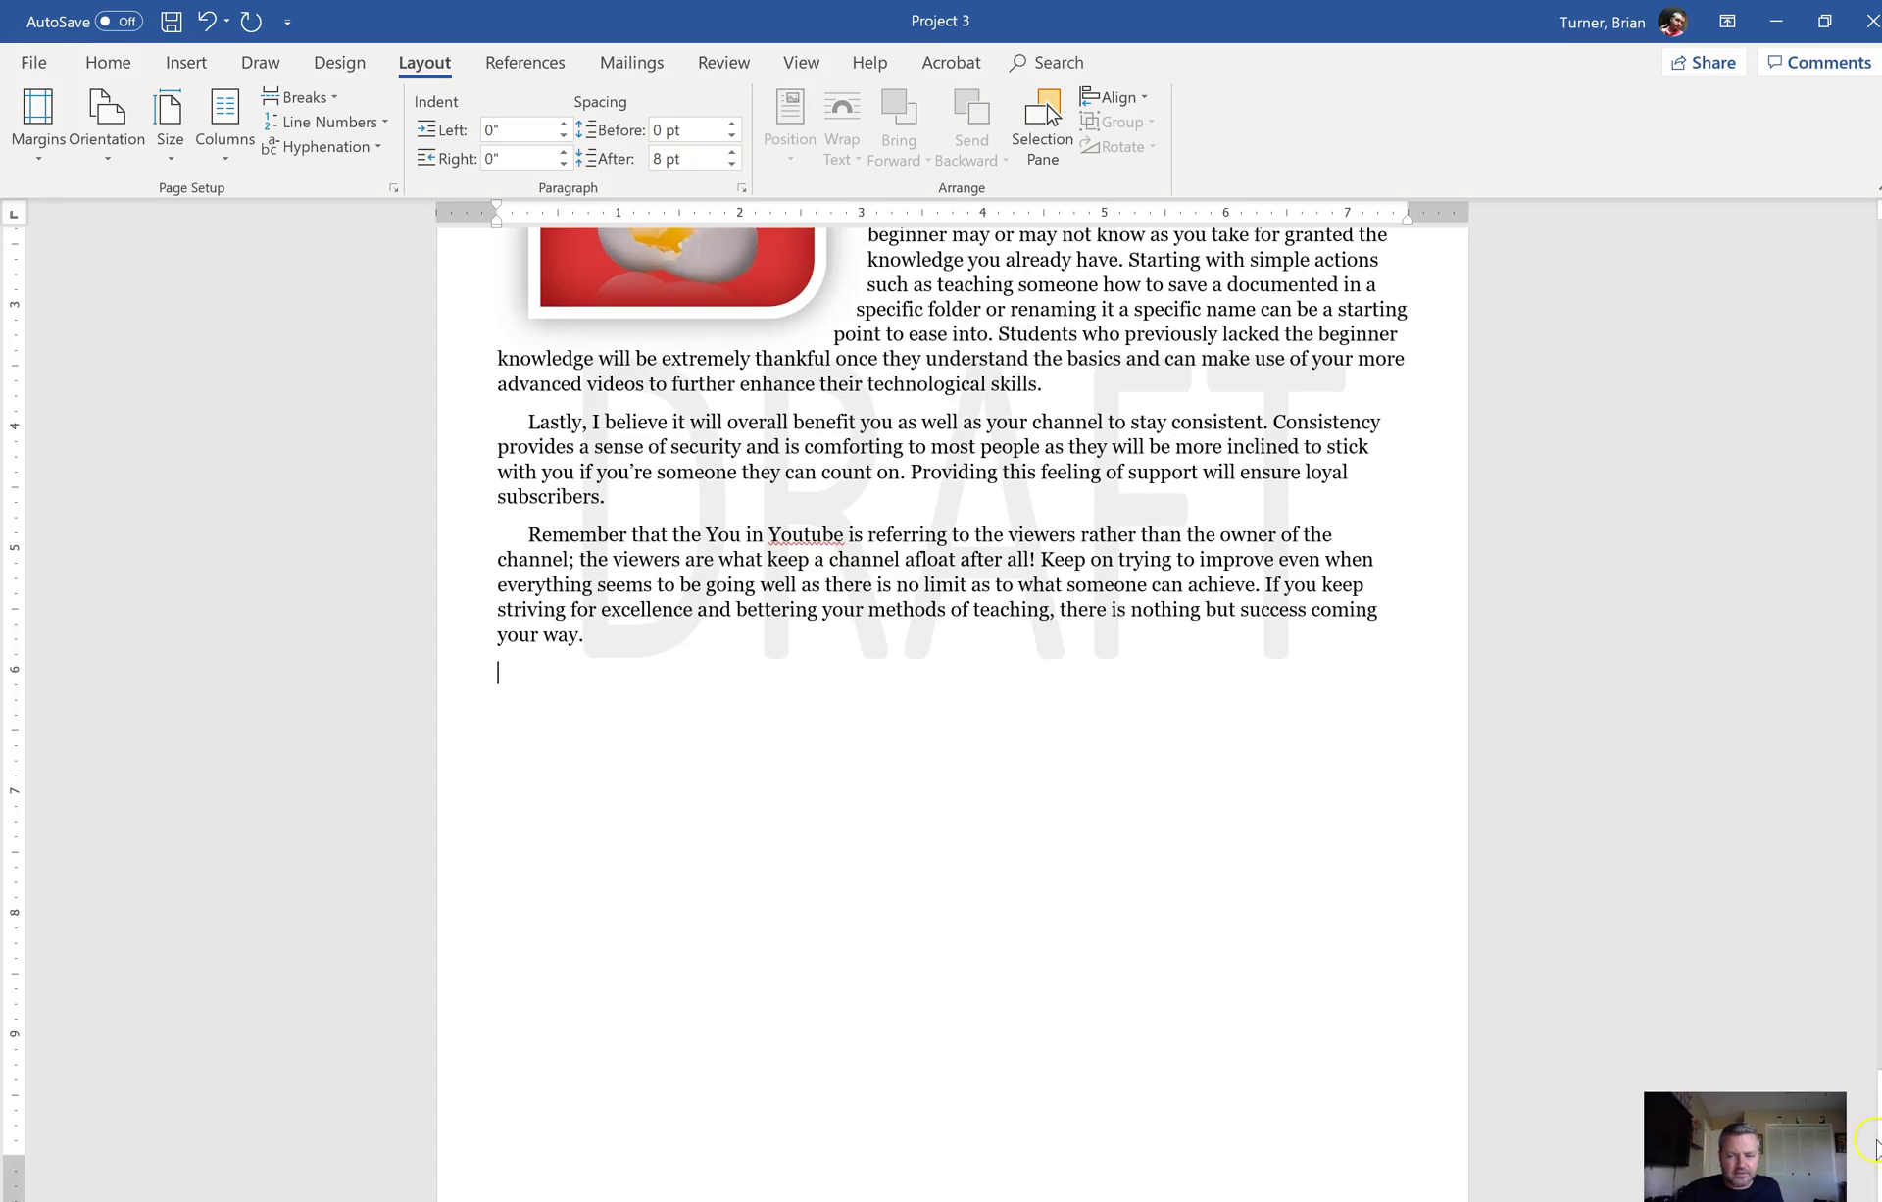
scroll(951, 686, up, 5)
scroll(1120, 559, up, 10)
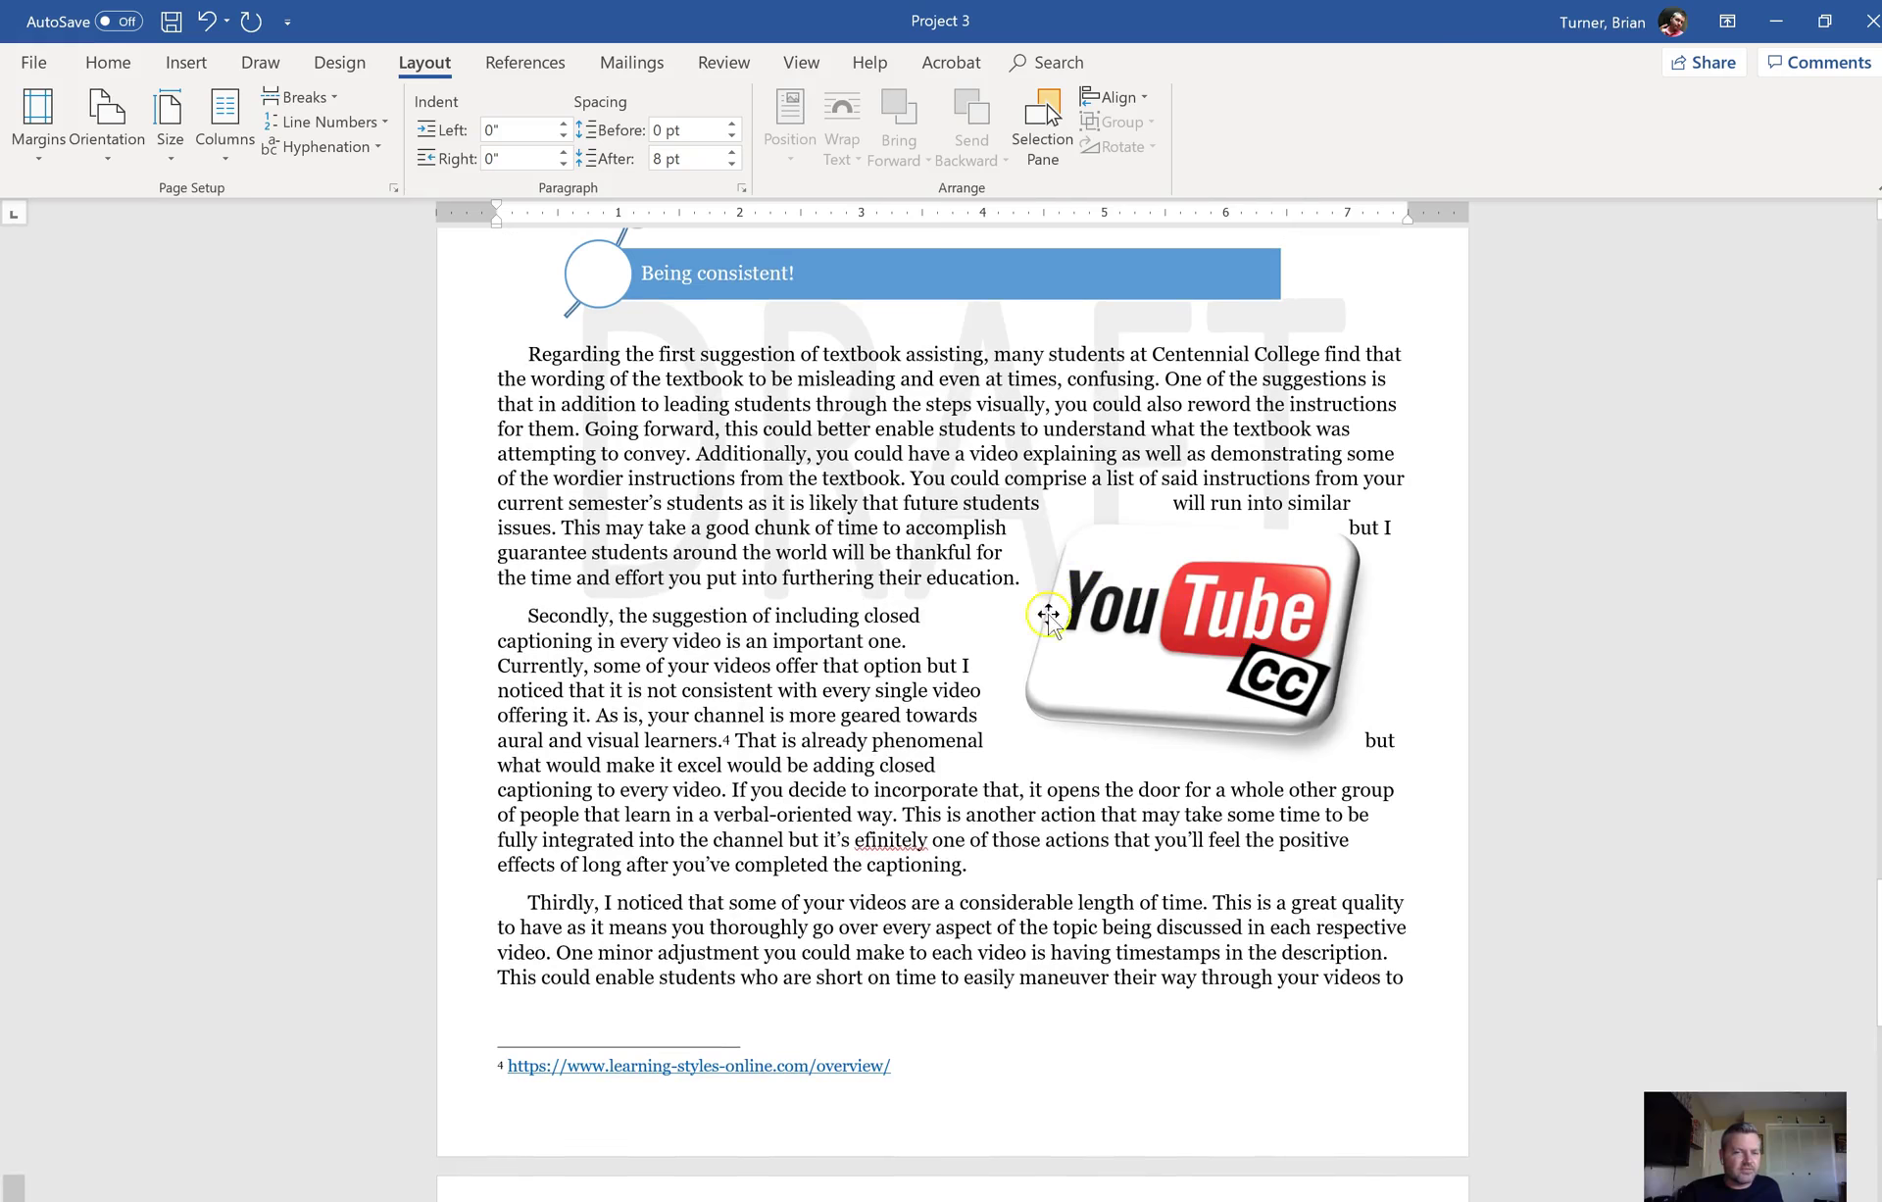
click(1120, 642)
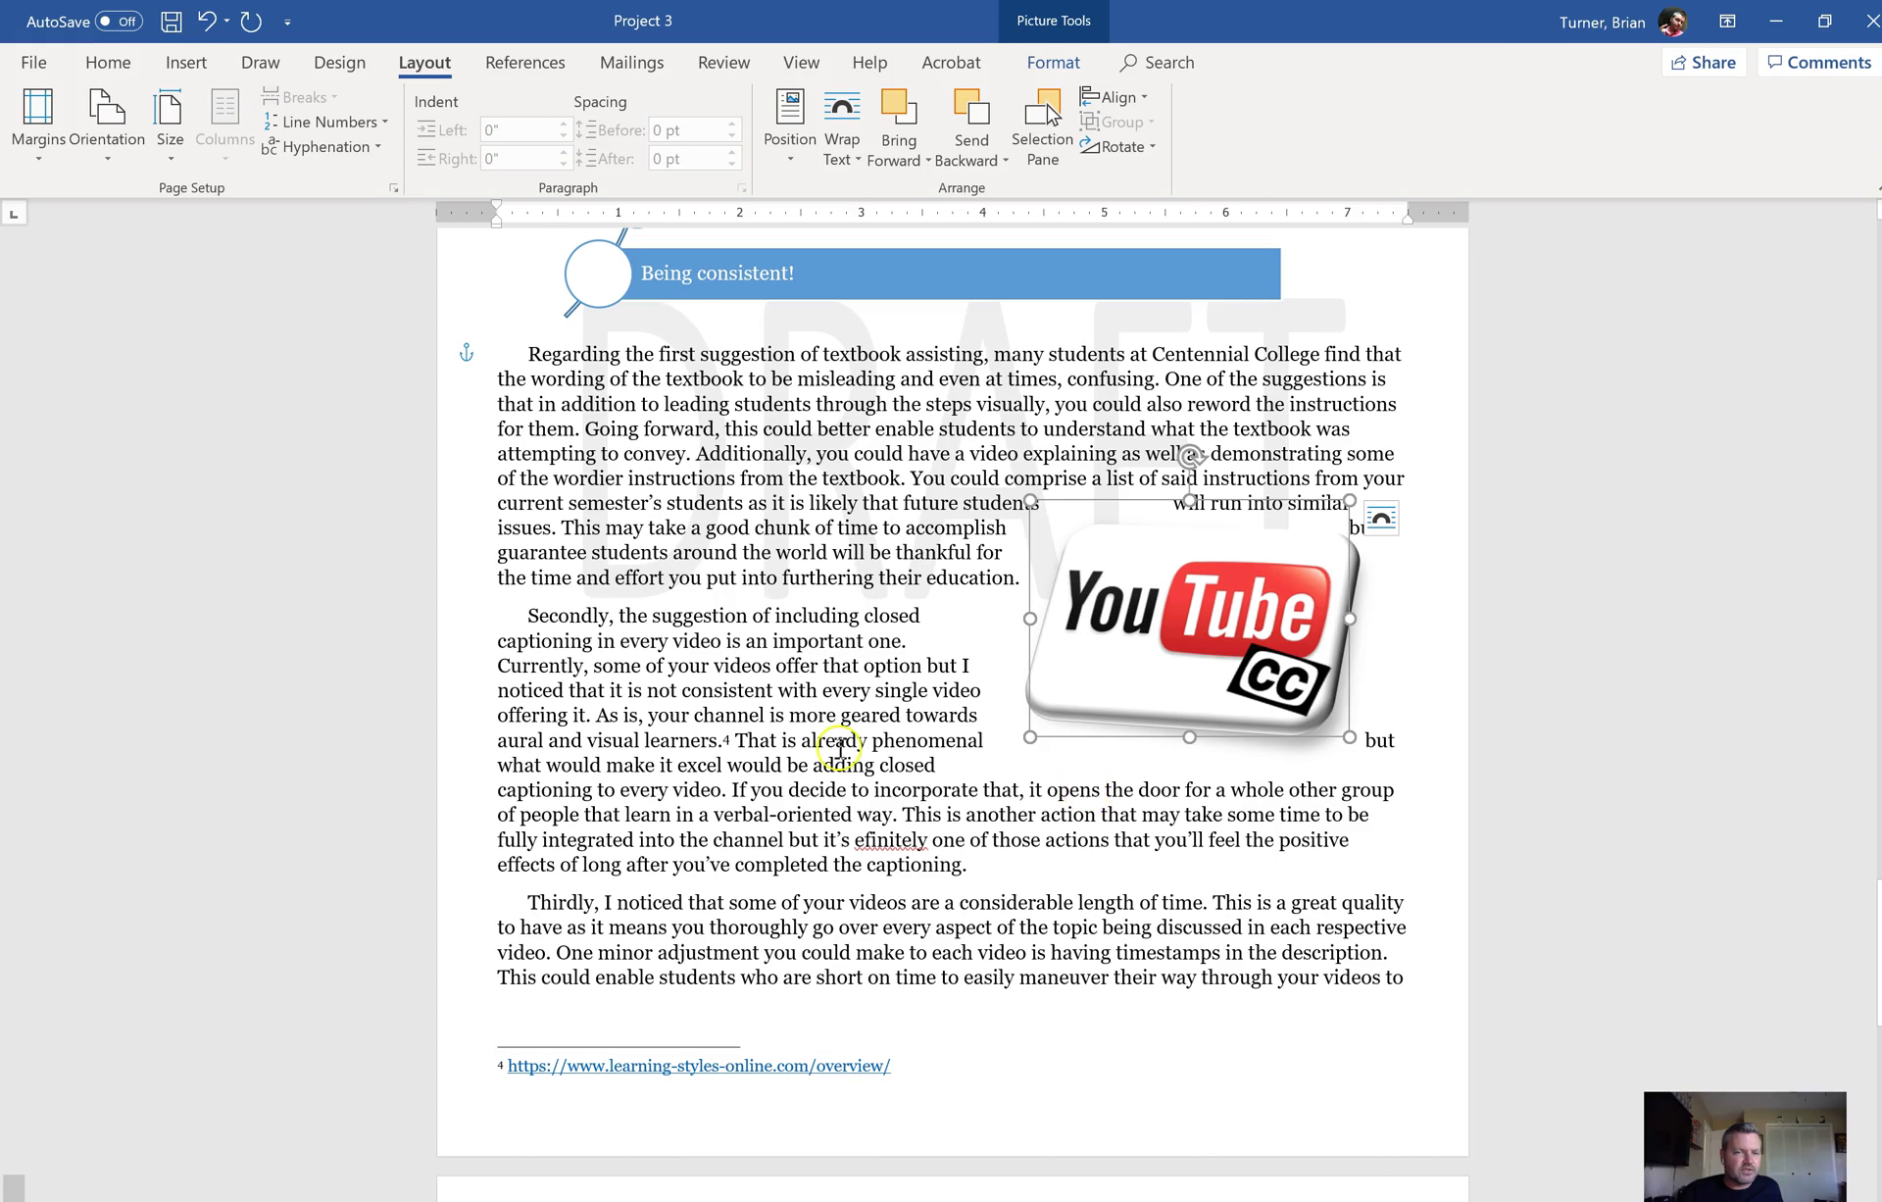
click(527, 616)
drag(723, 679, 826, 819)
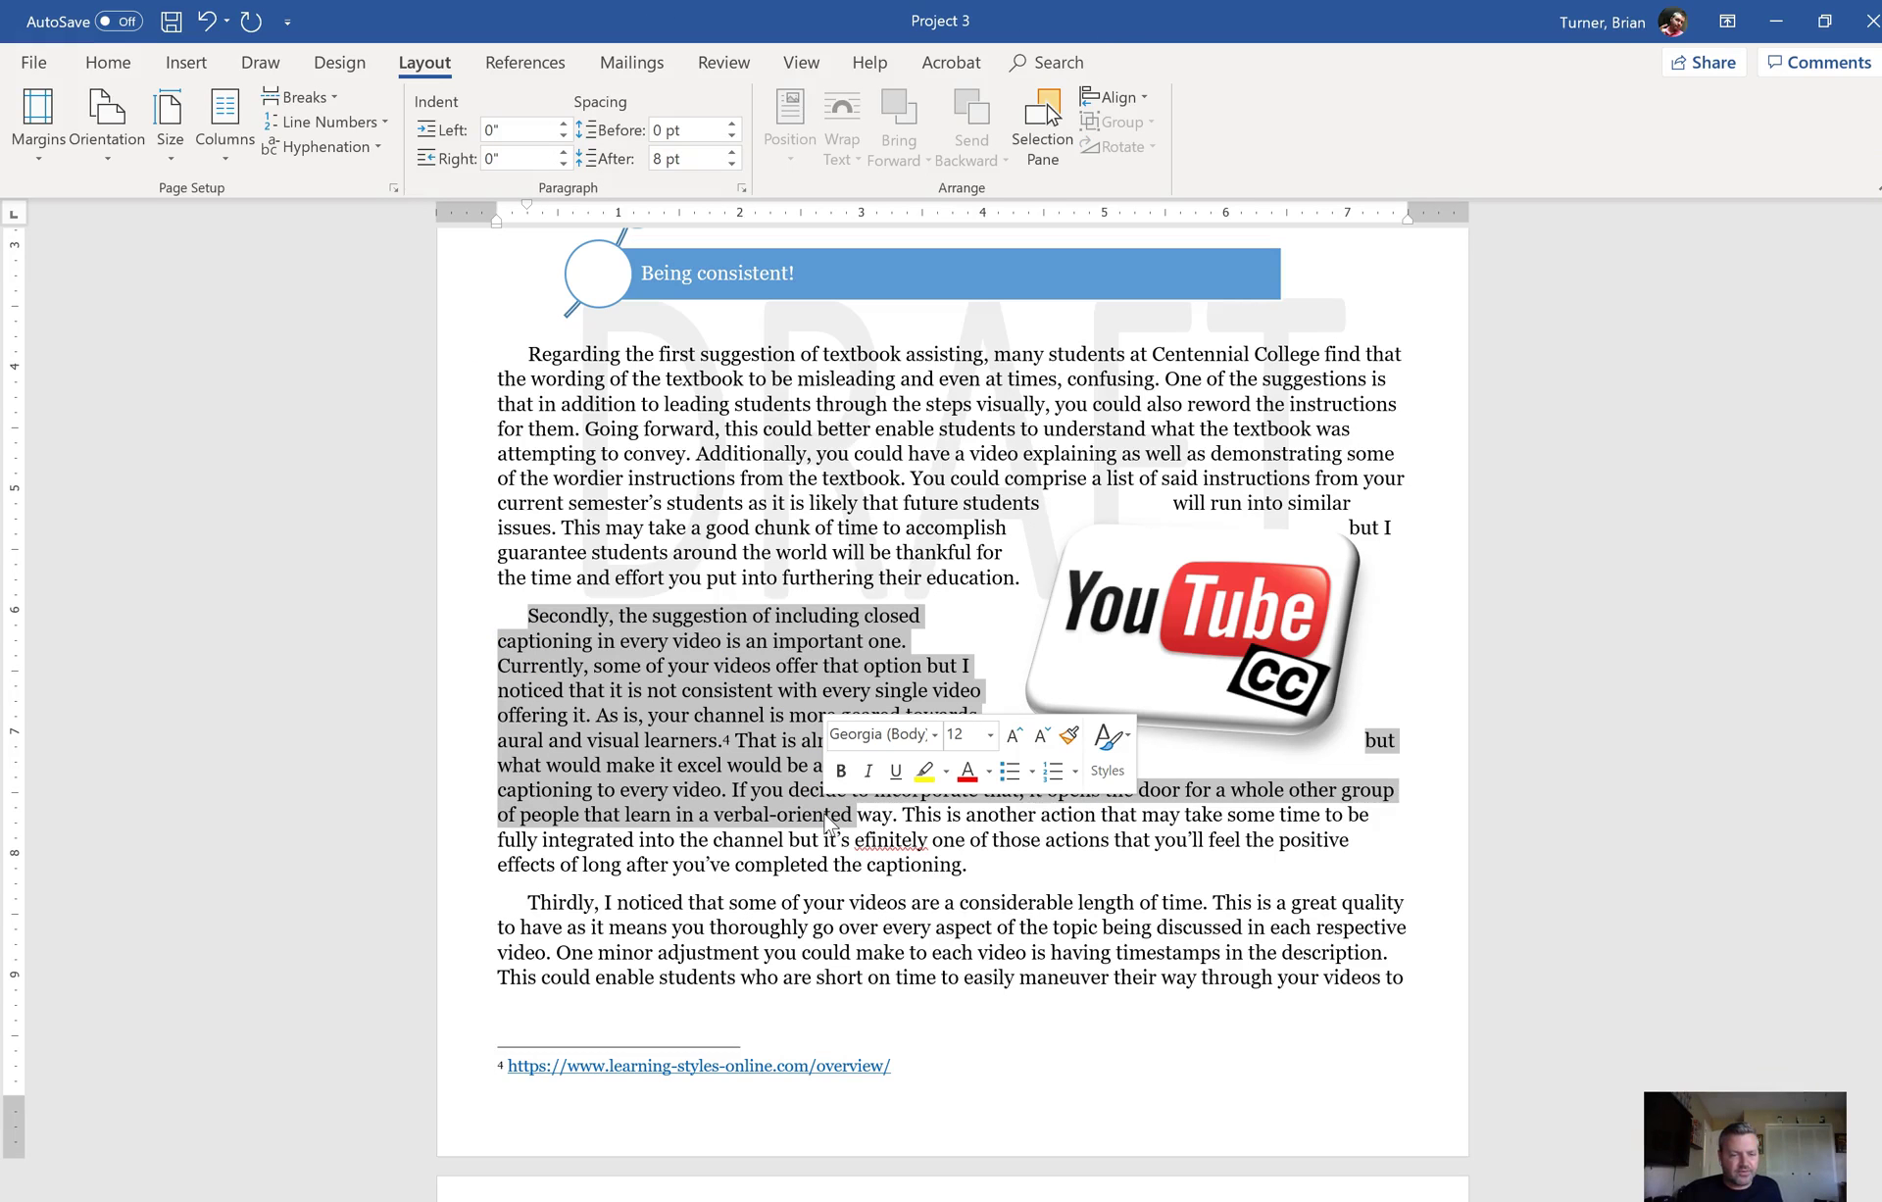
click(1152, 897)
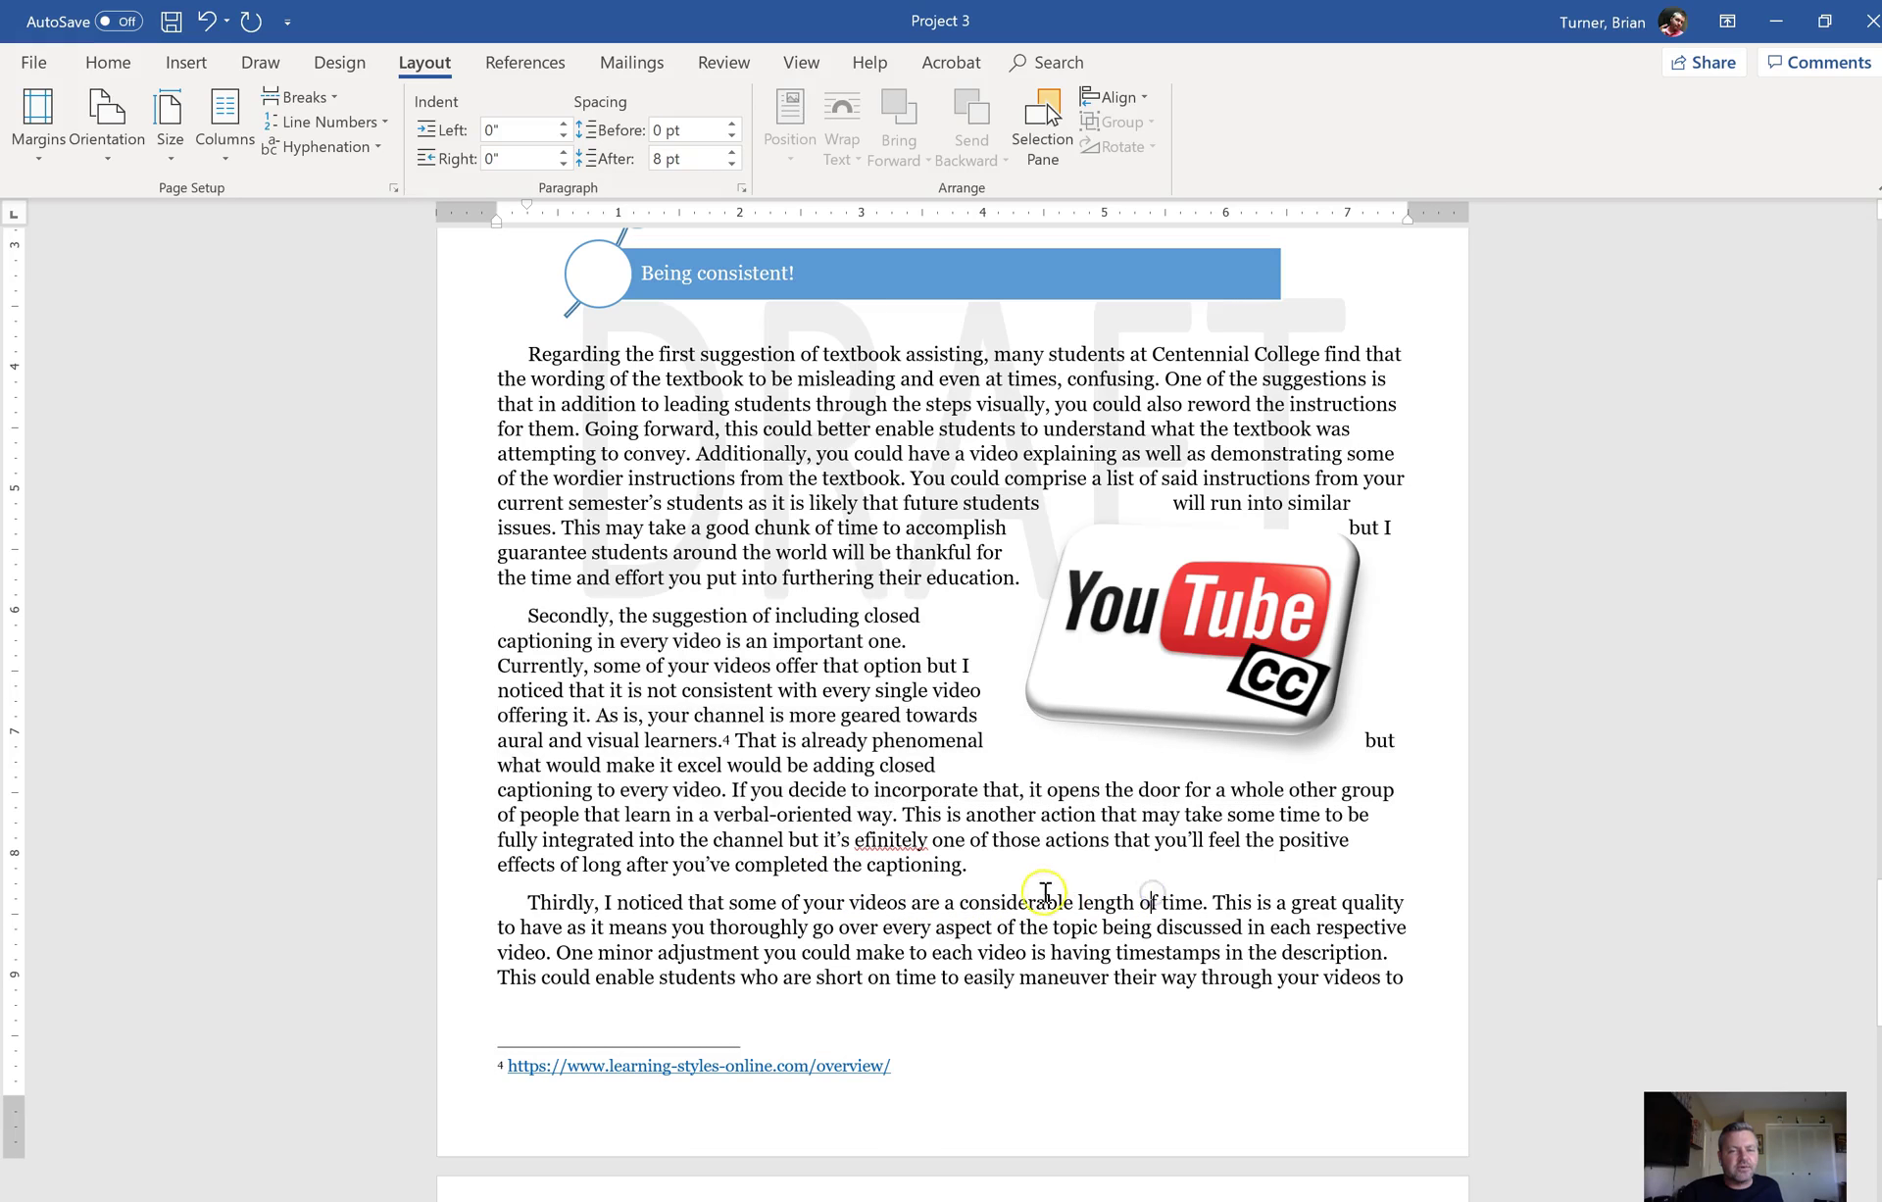
drag(971, 864, 528, 616)
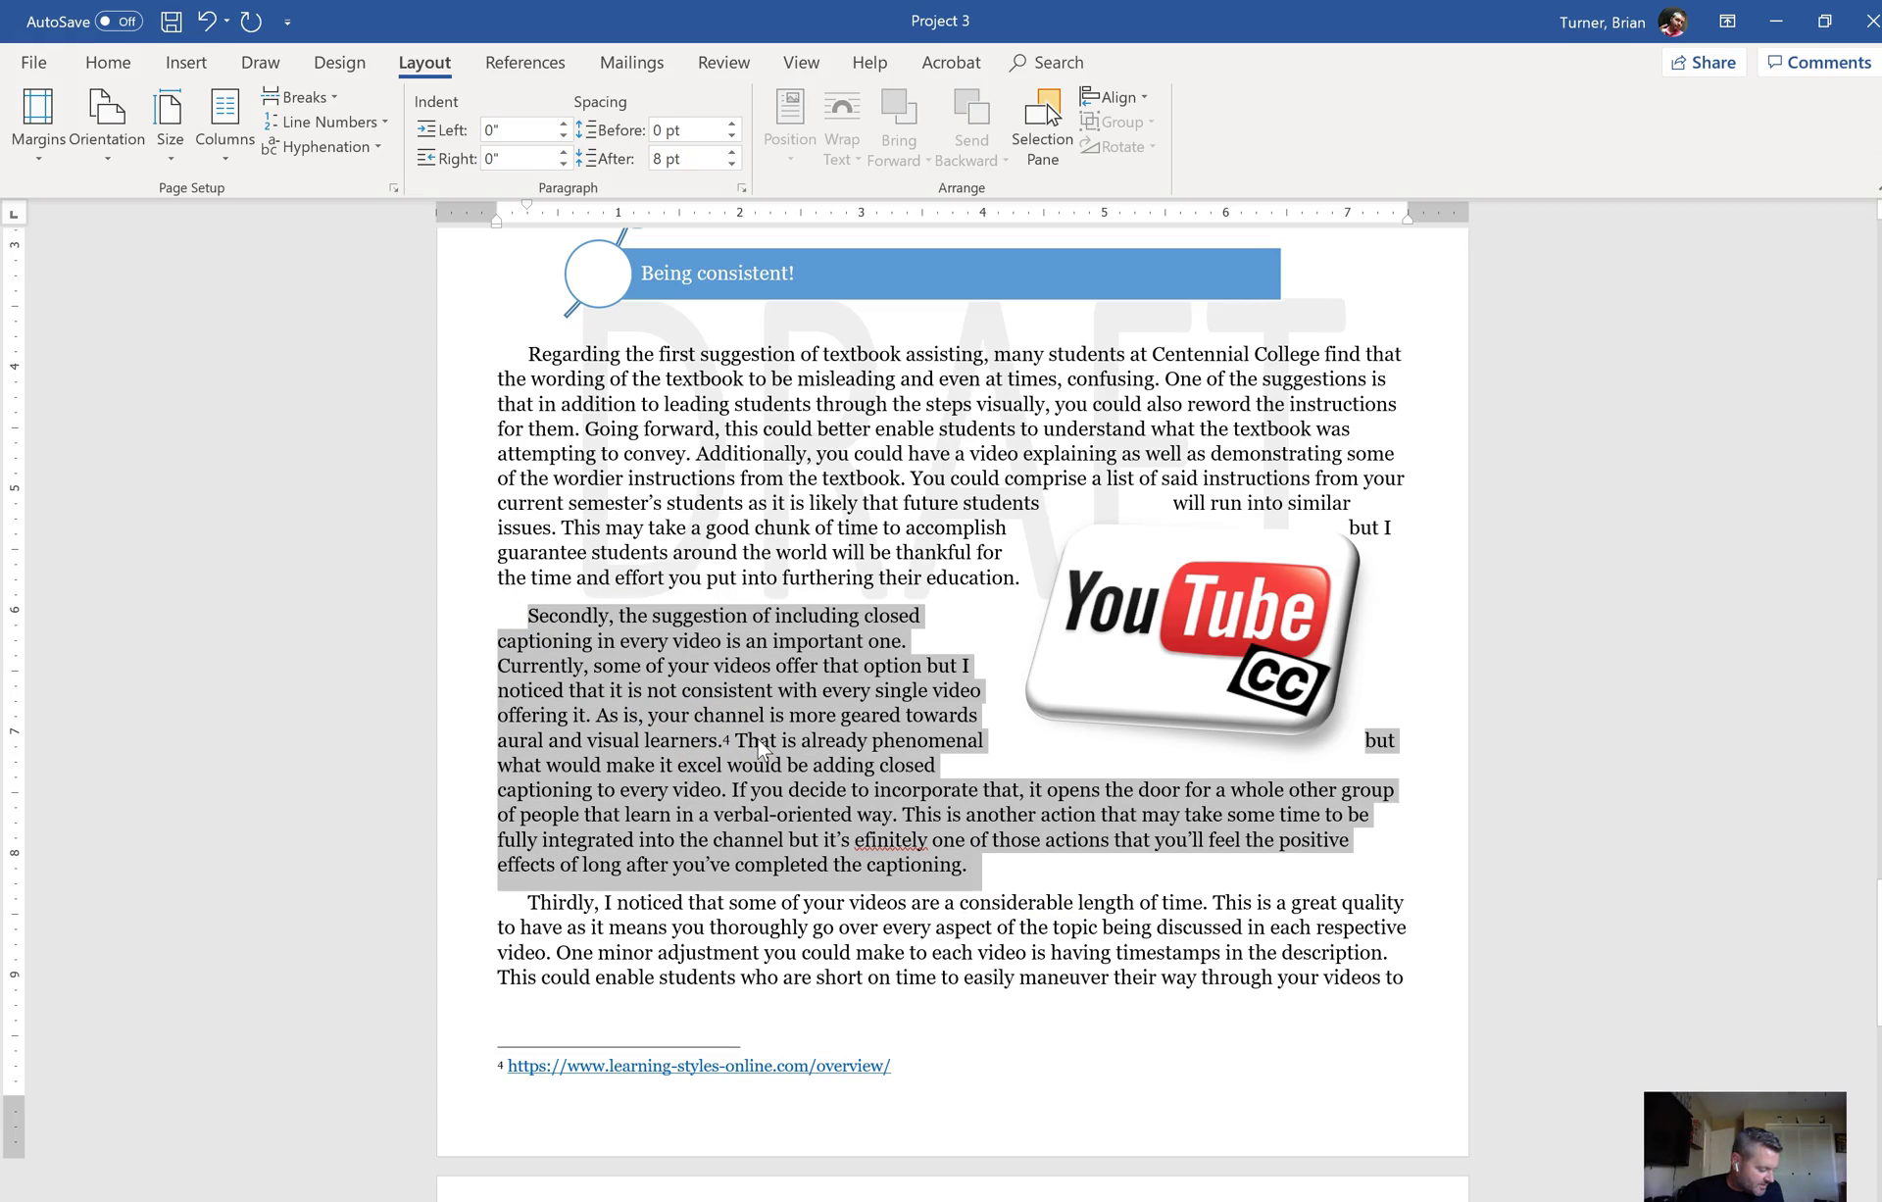
Step: Apply the Intense Emphasis style from the Home styles gallery to the 'Secondly' paragraph
click(133, 67)
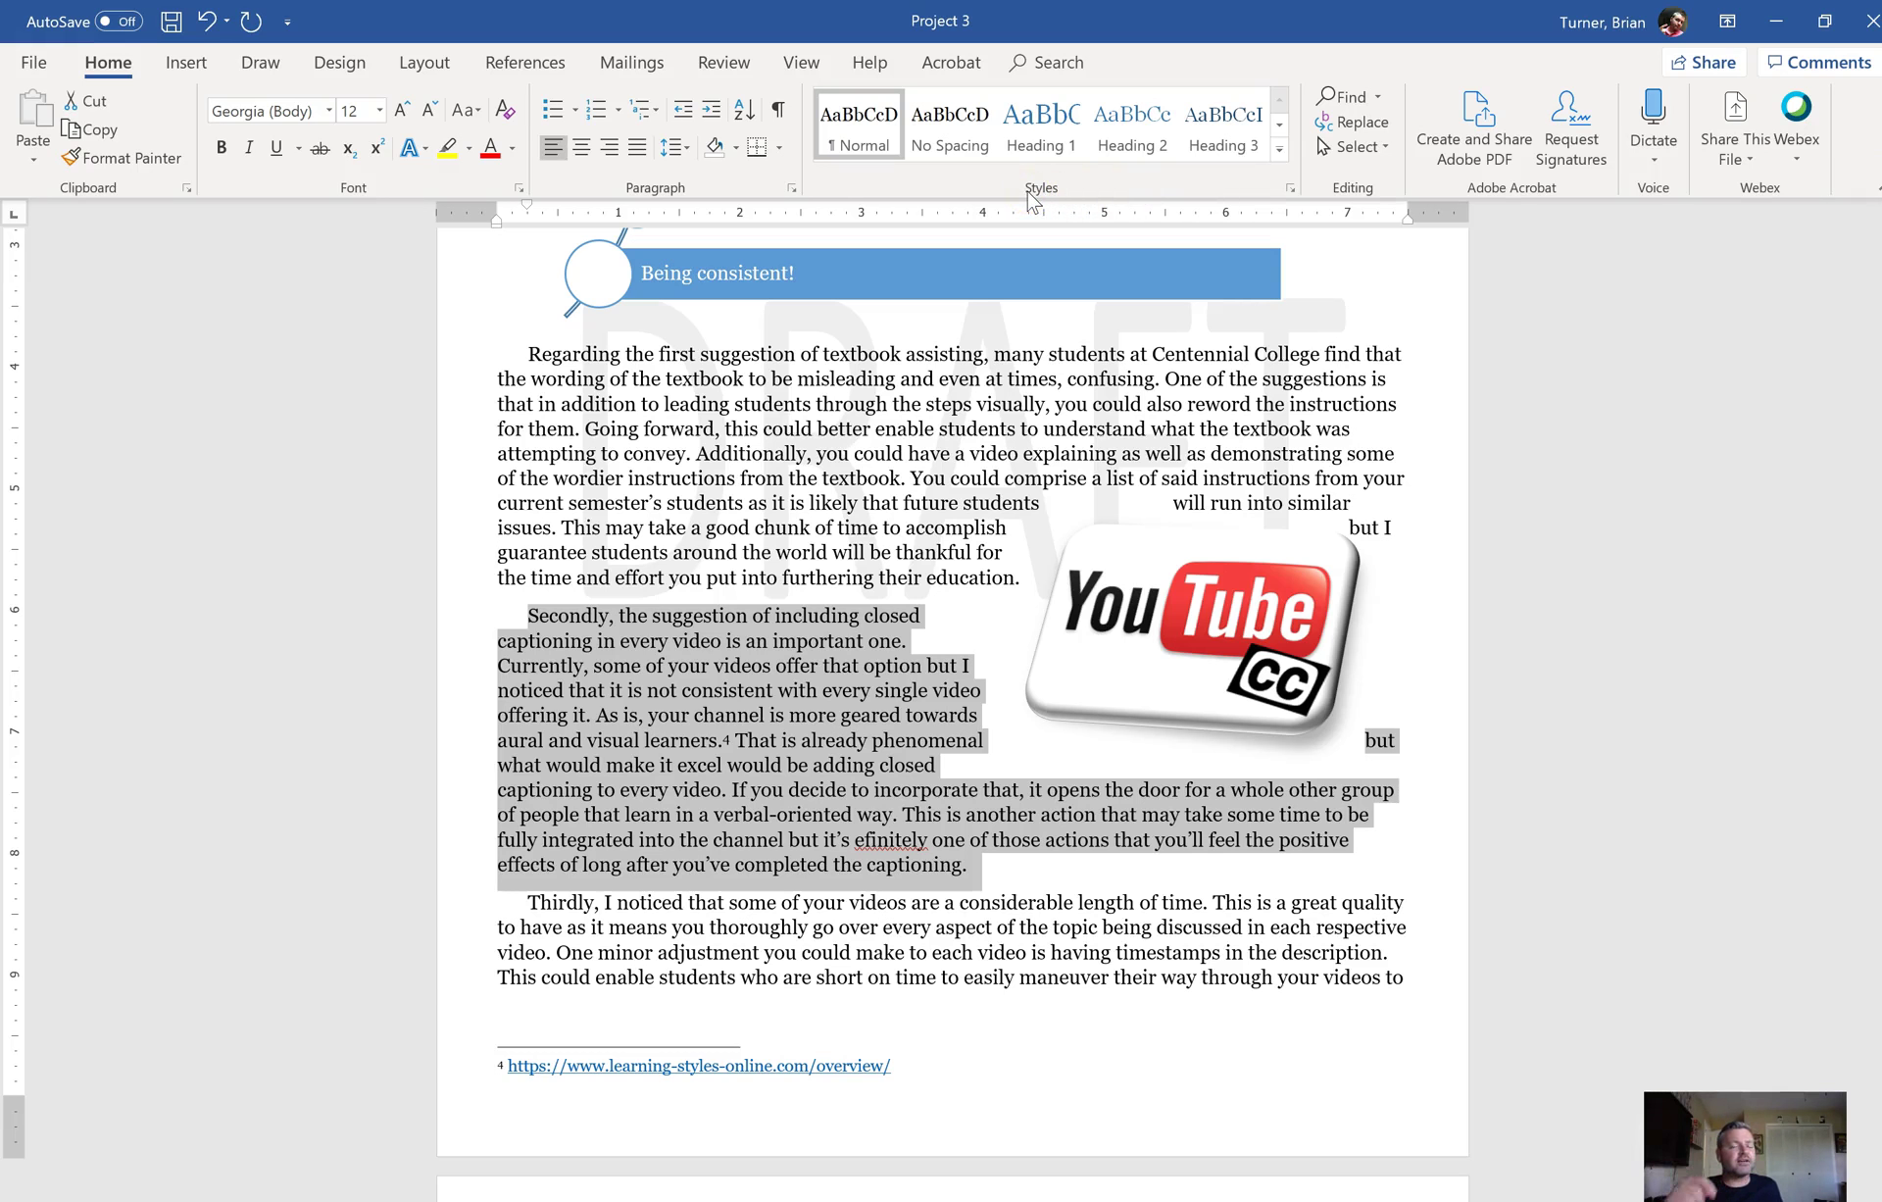
click(1280, 150)
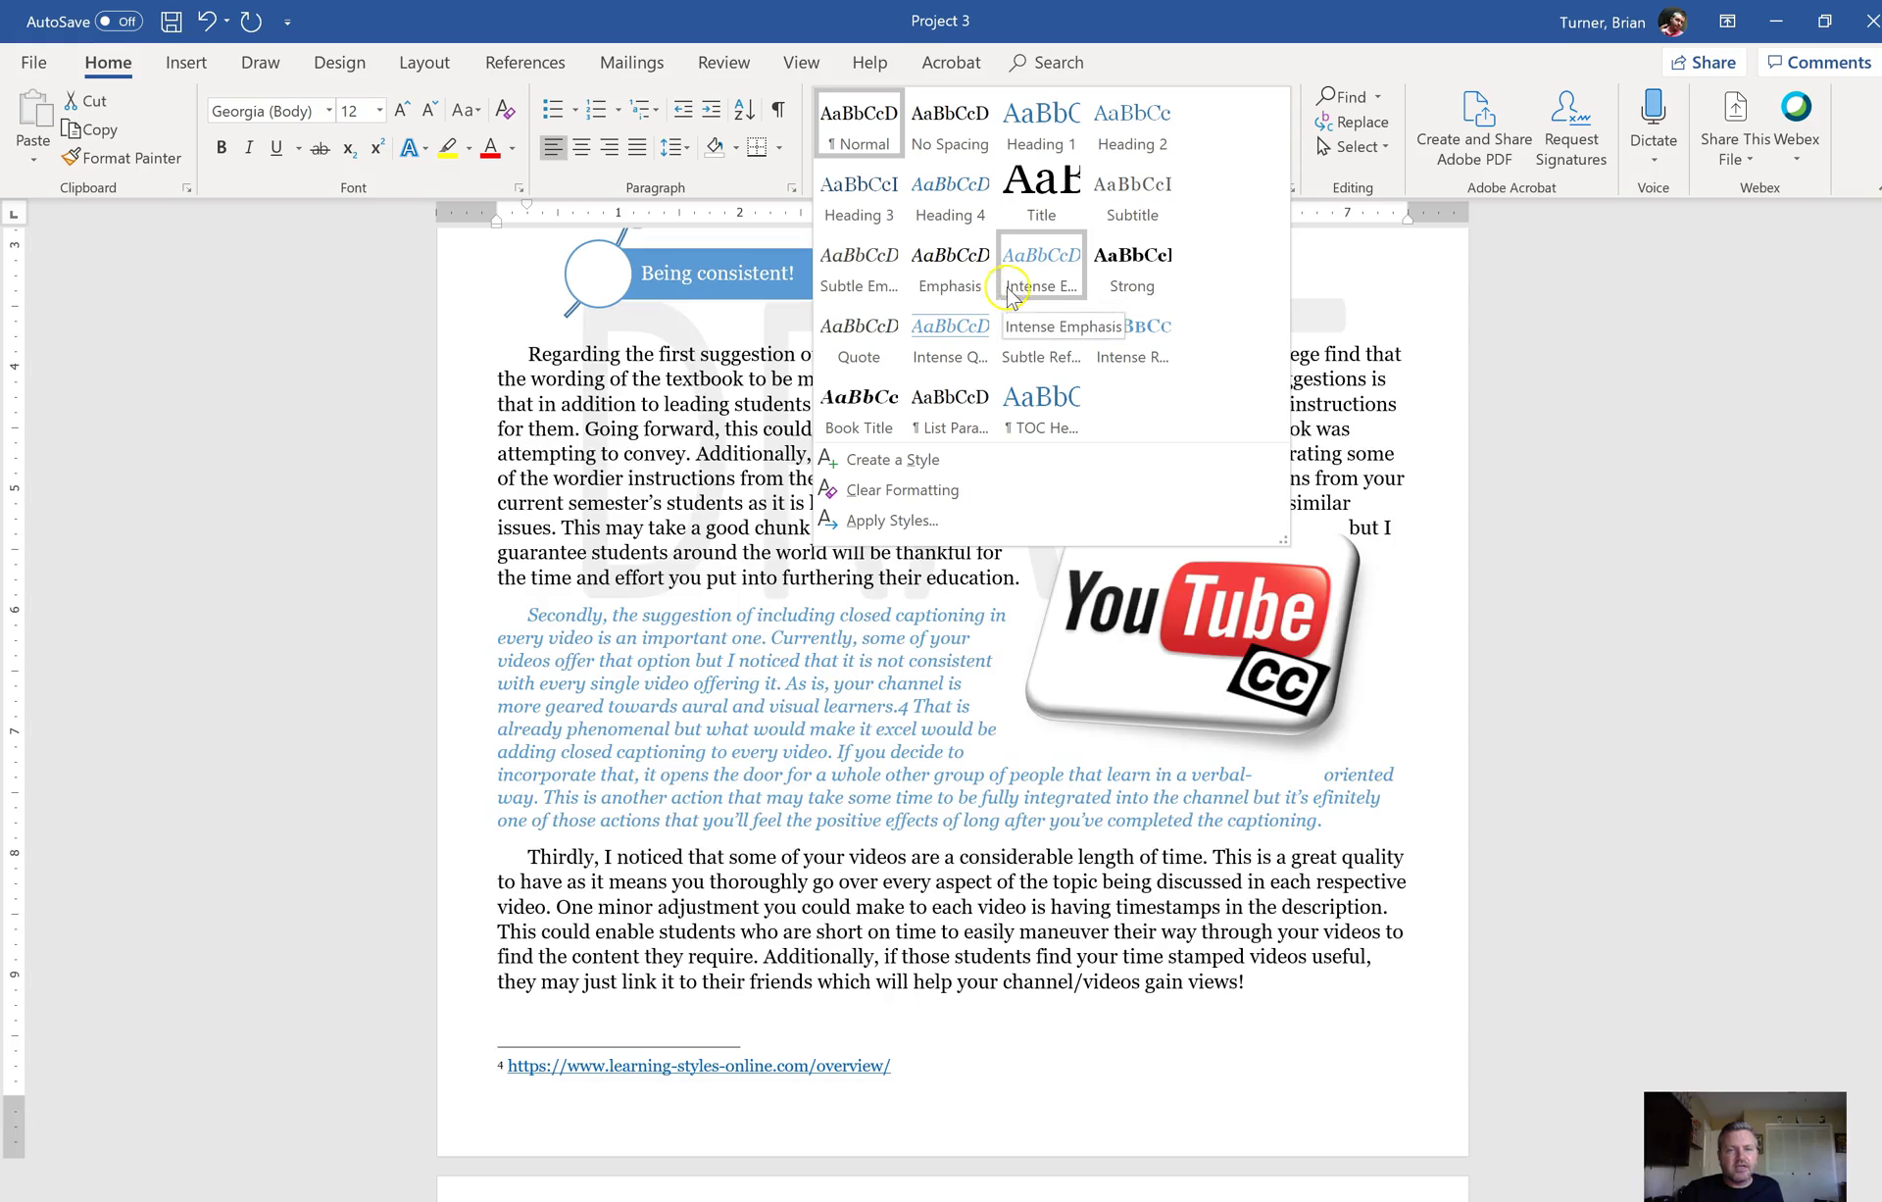
click(1034, 288)
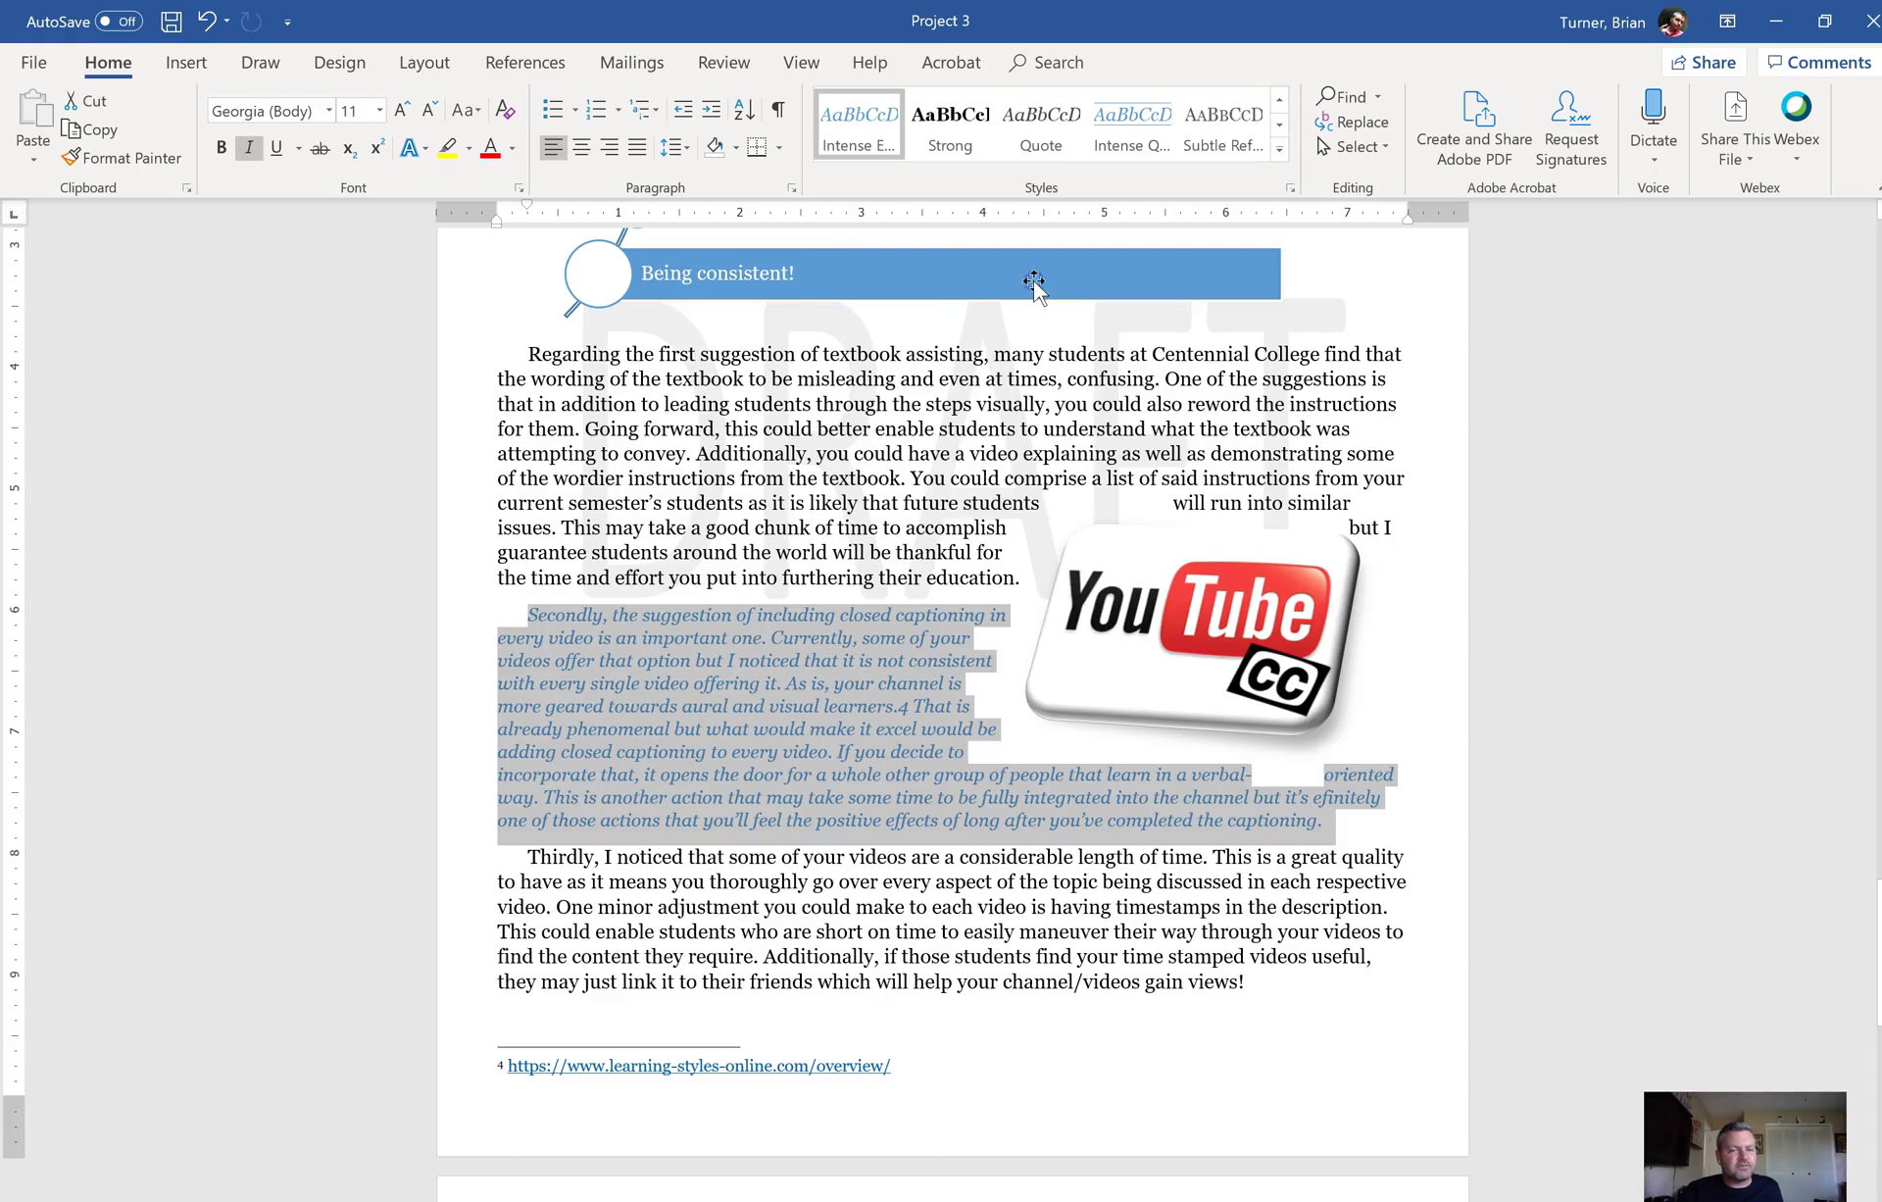
click(1119, 932)
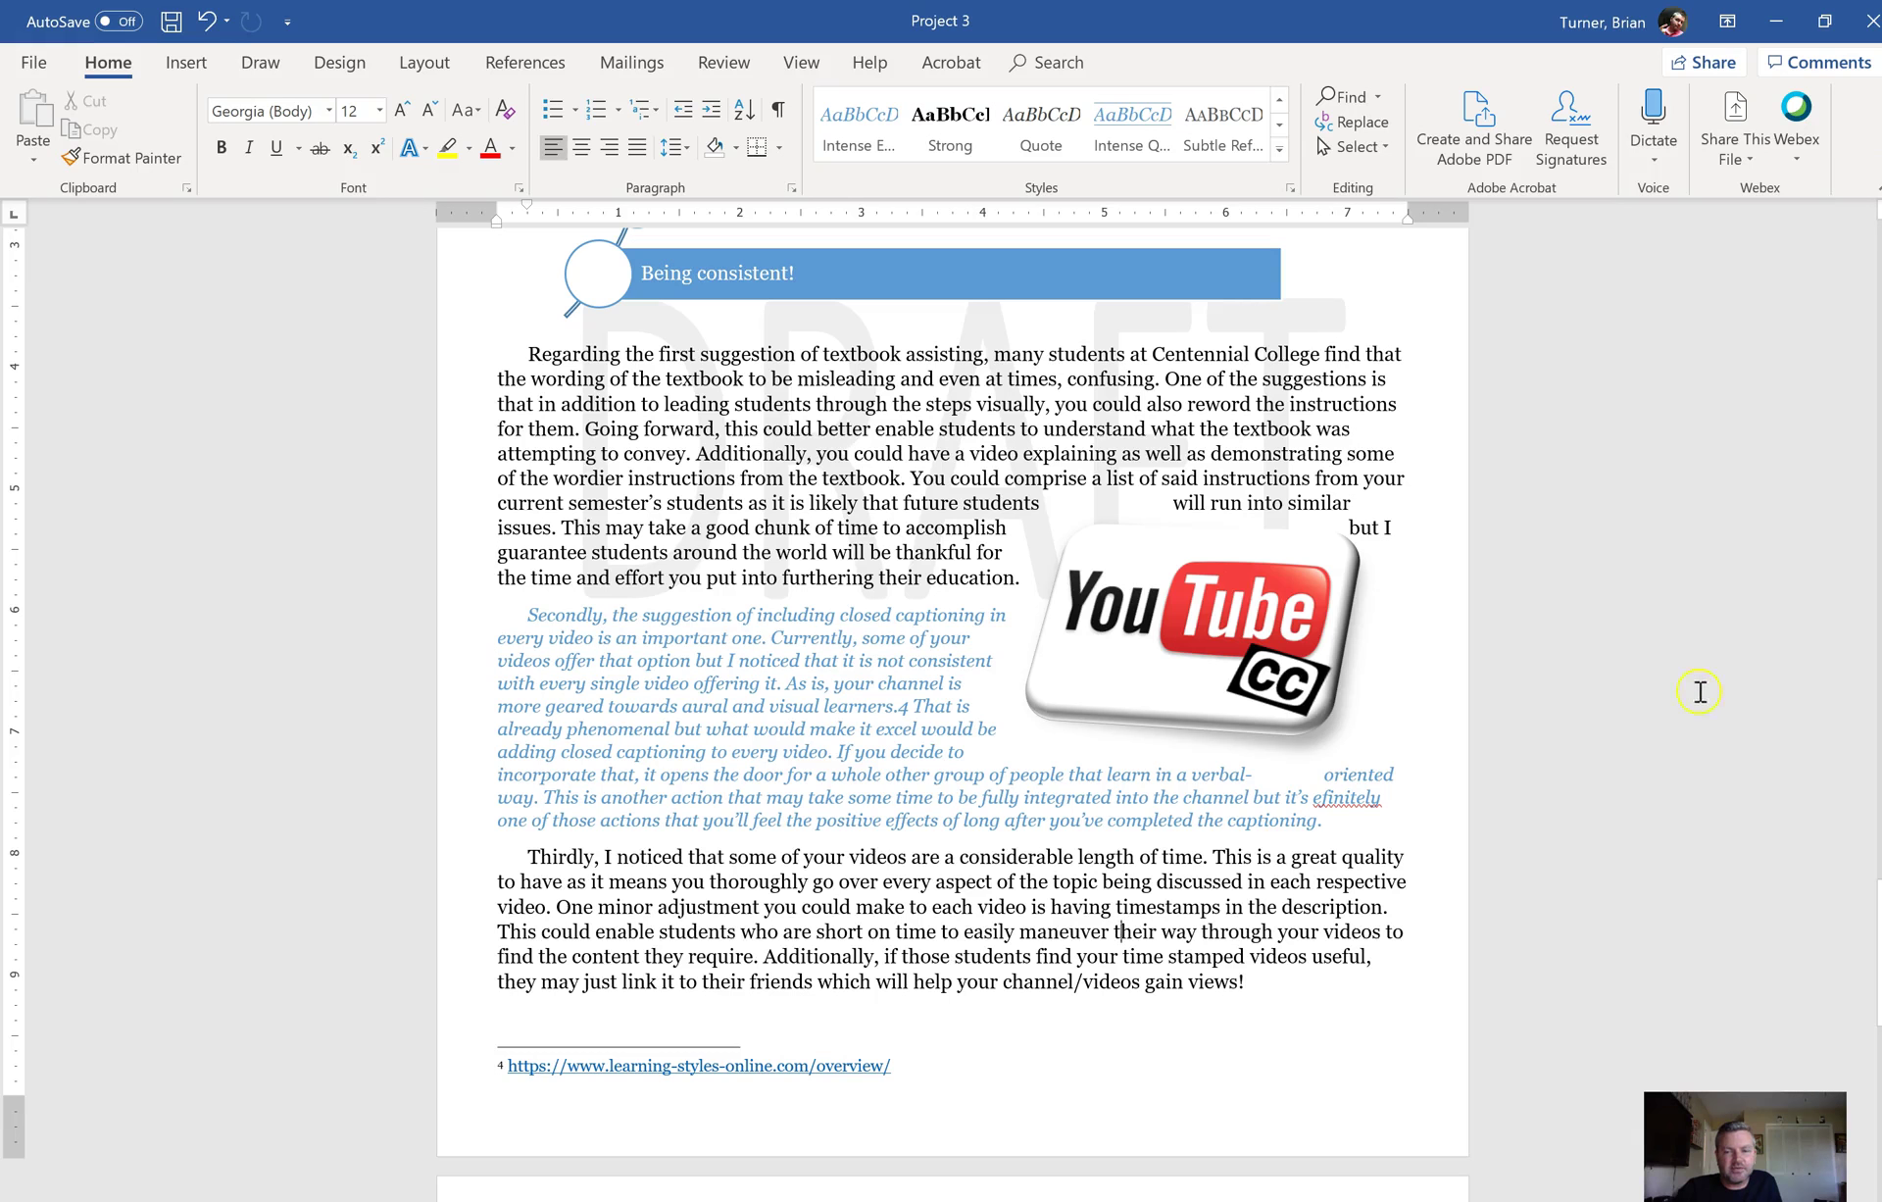
Step: Scroll back up and insert a Banded Quote text box from the Text Box gallery
scroll(951, 686, up, 15)
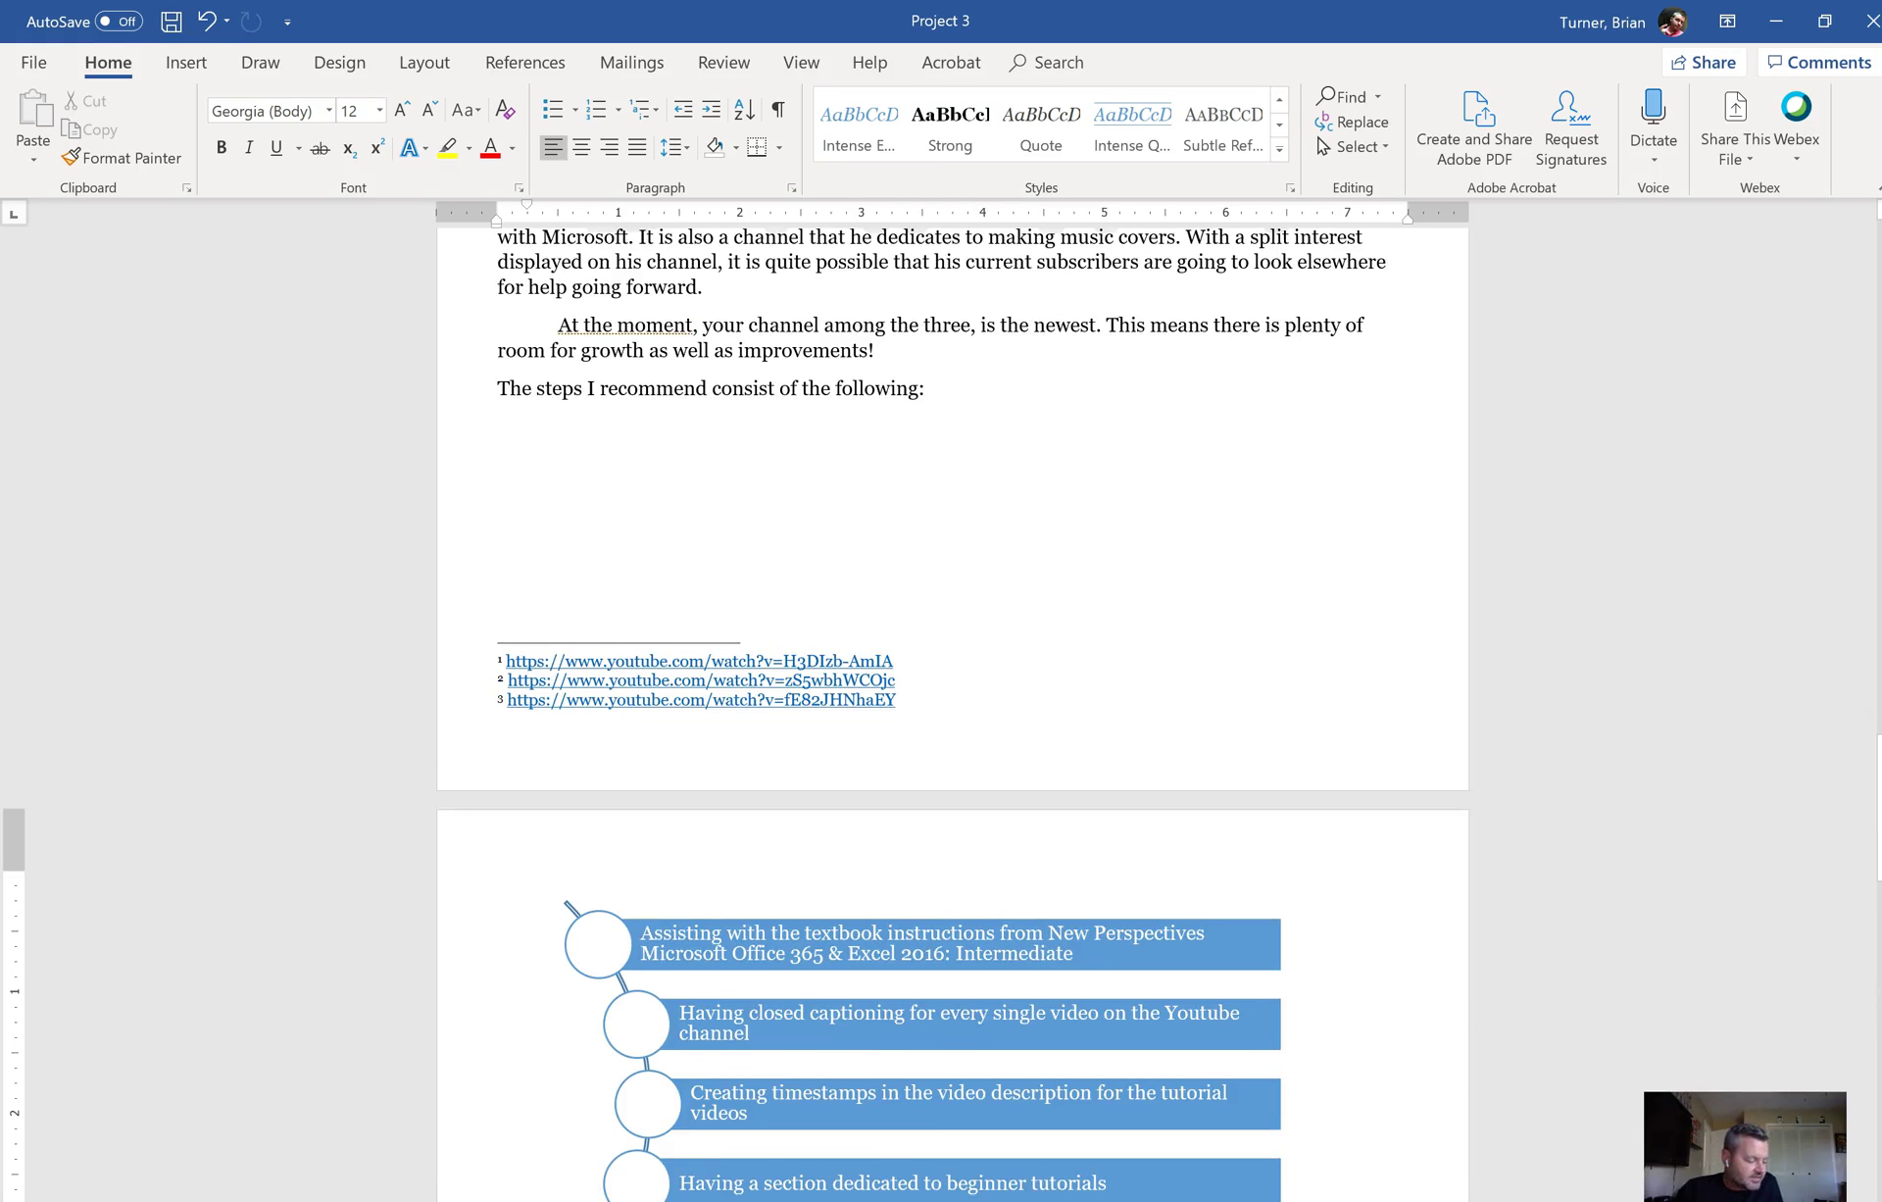
scroll(953, 775, up, 10)
right_click(1875, 735)
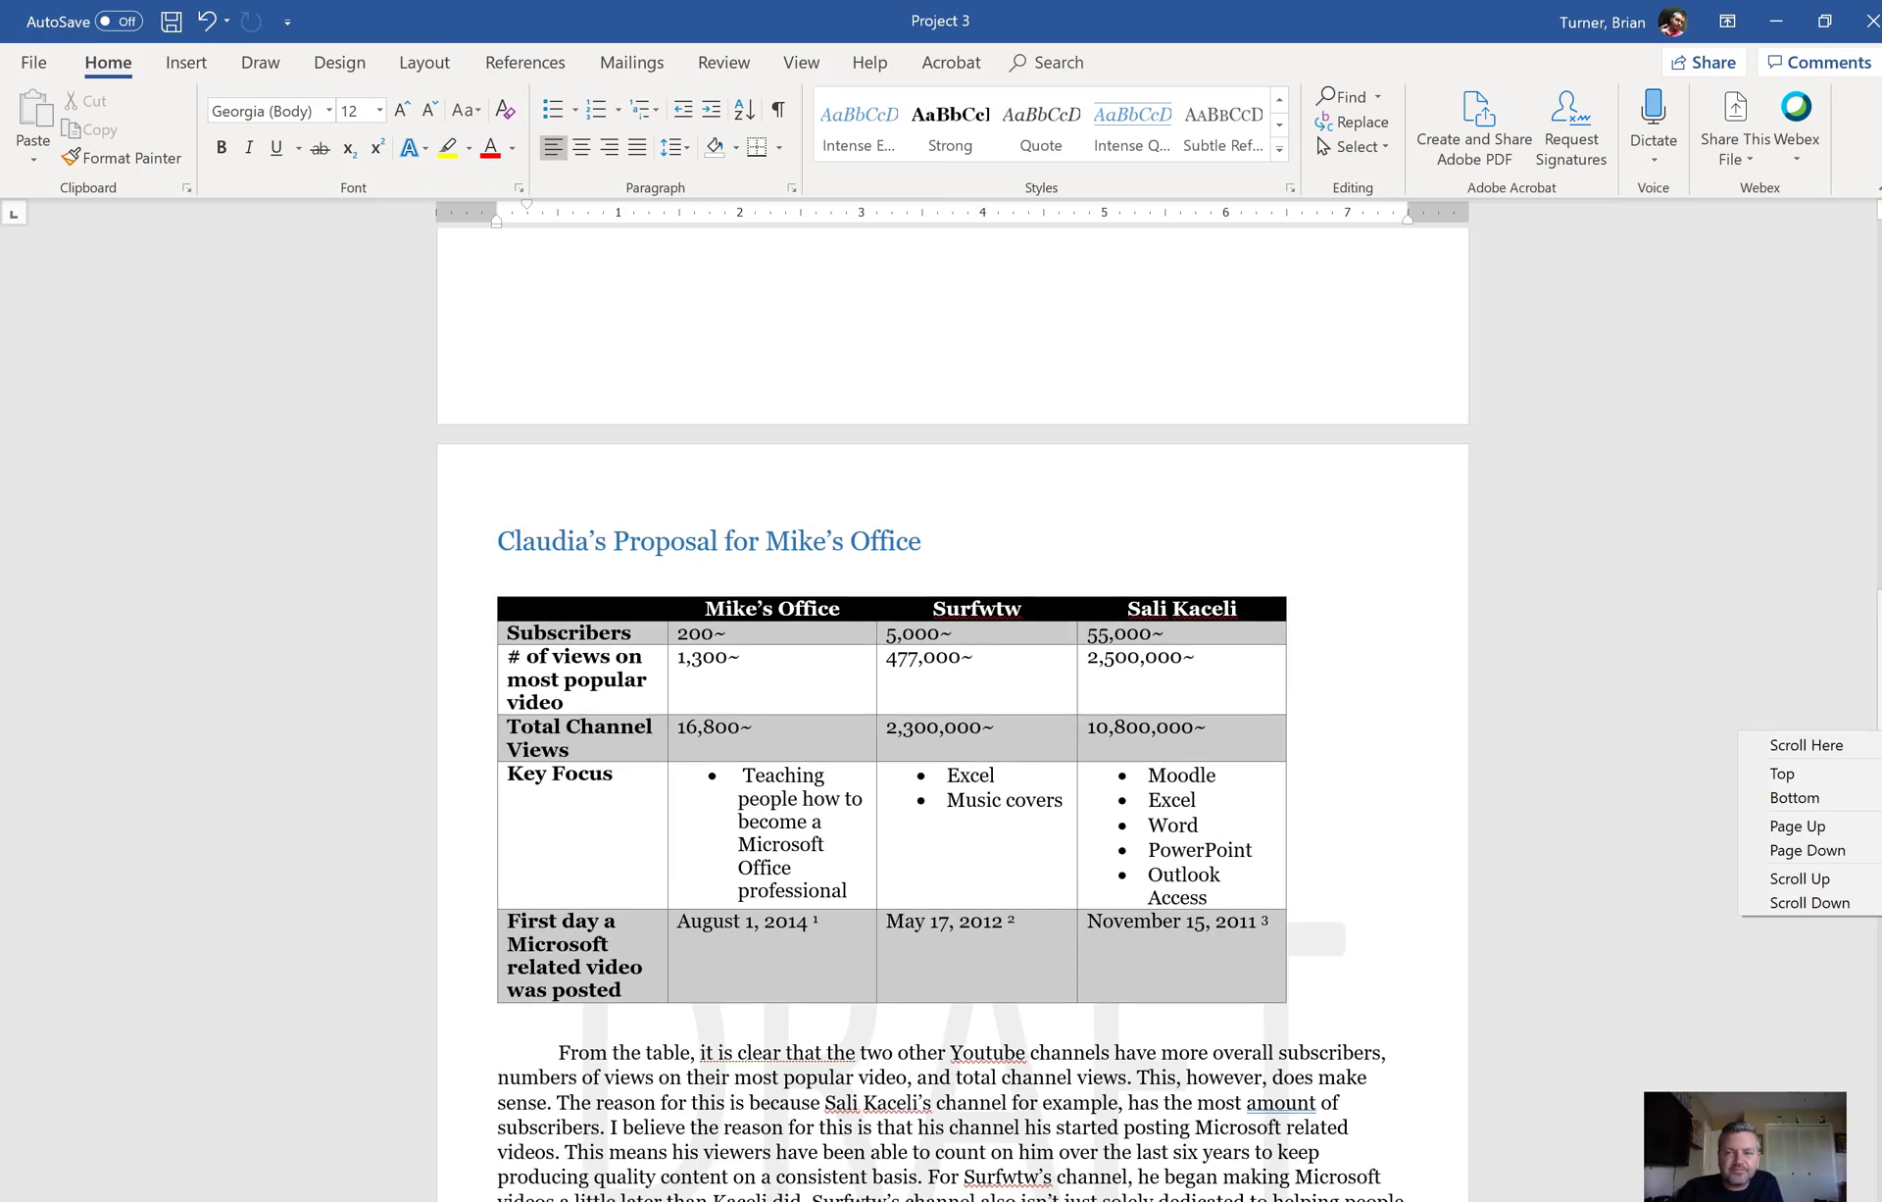
click(1805, 745)
drag(1875, 746, 1874, 345)
click(189, 65)
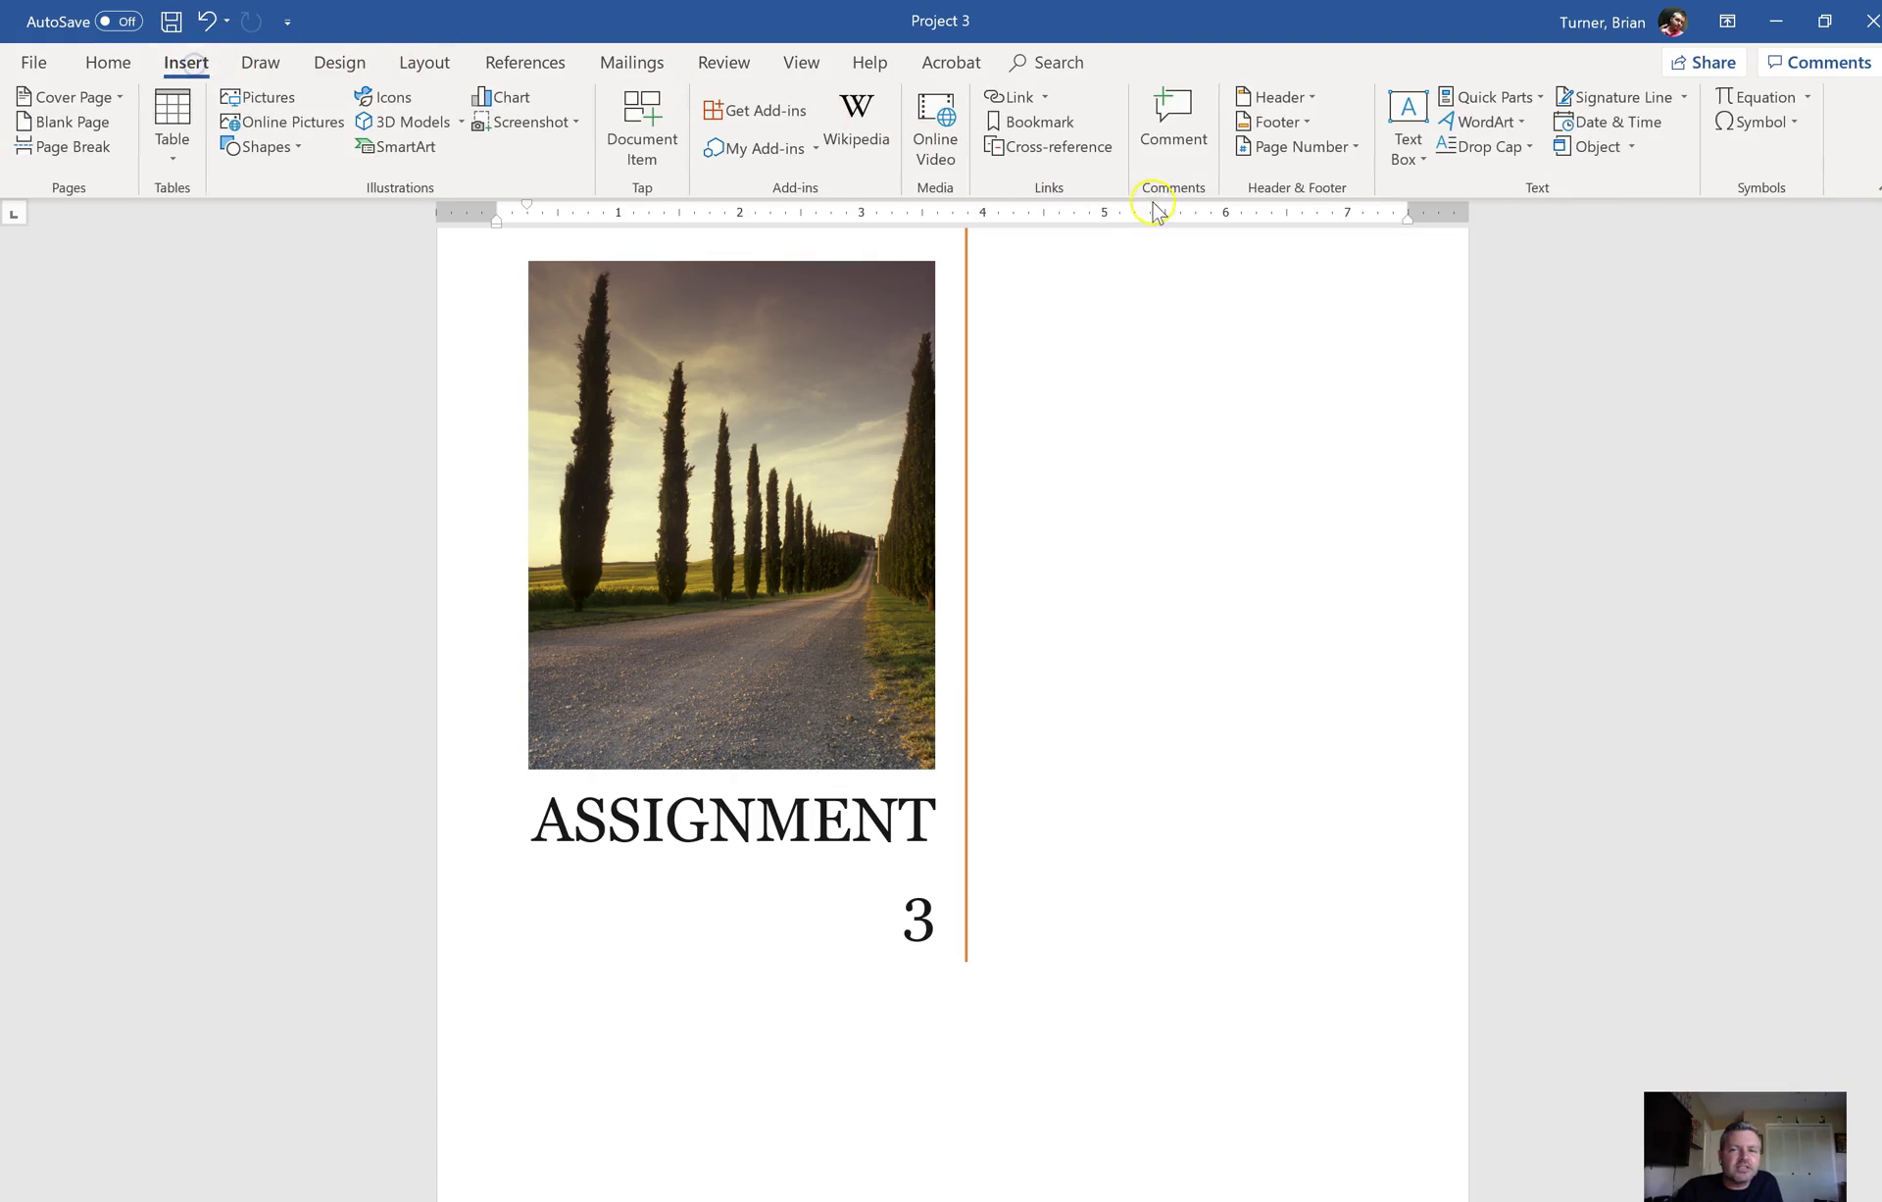
click(1406, 159)
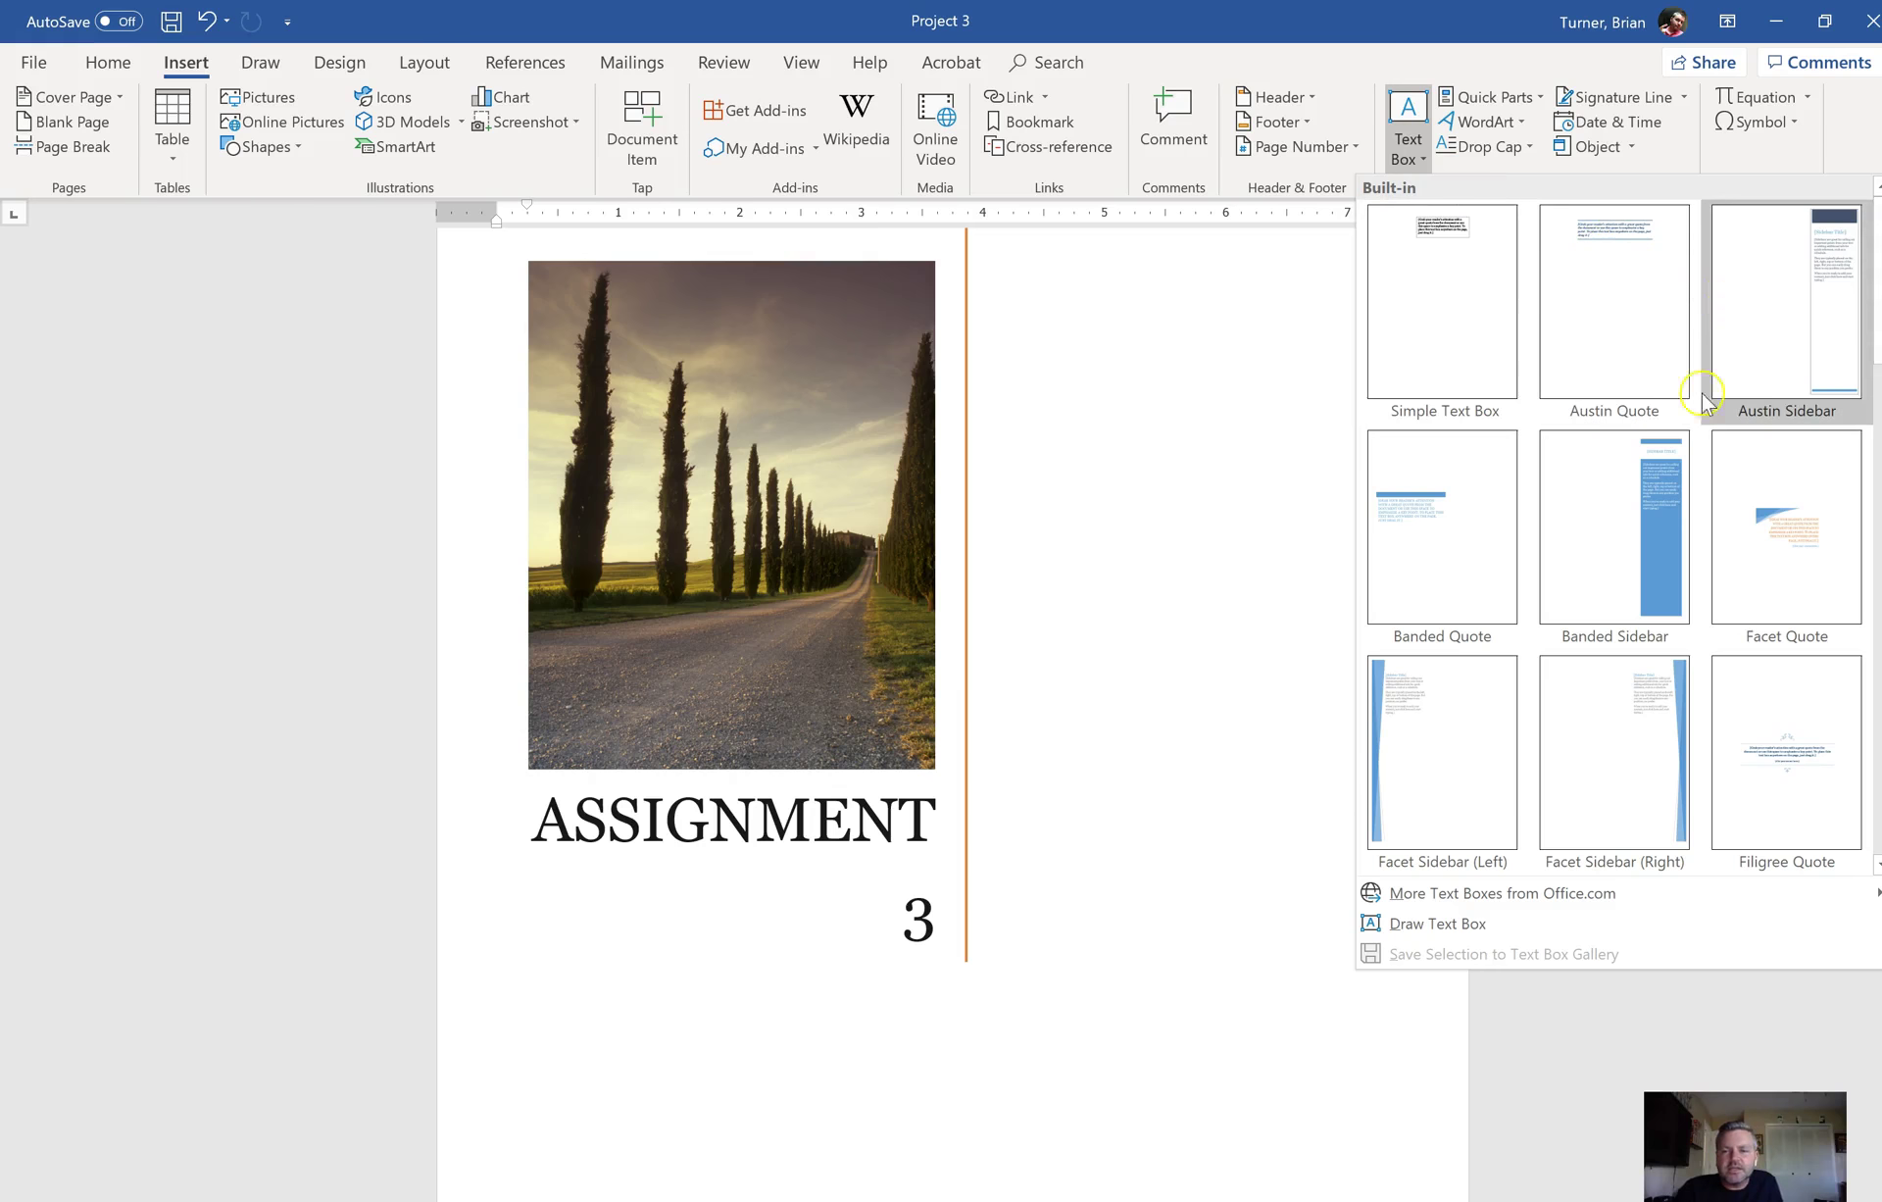
click(1455, 570)
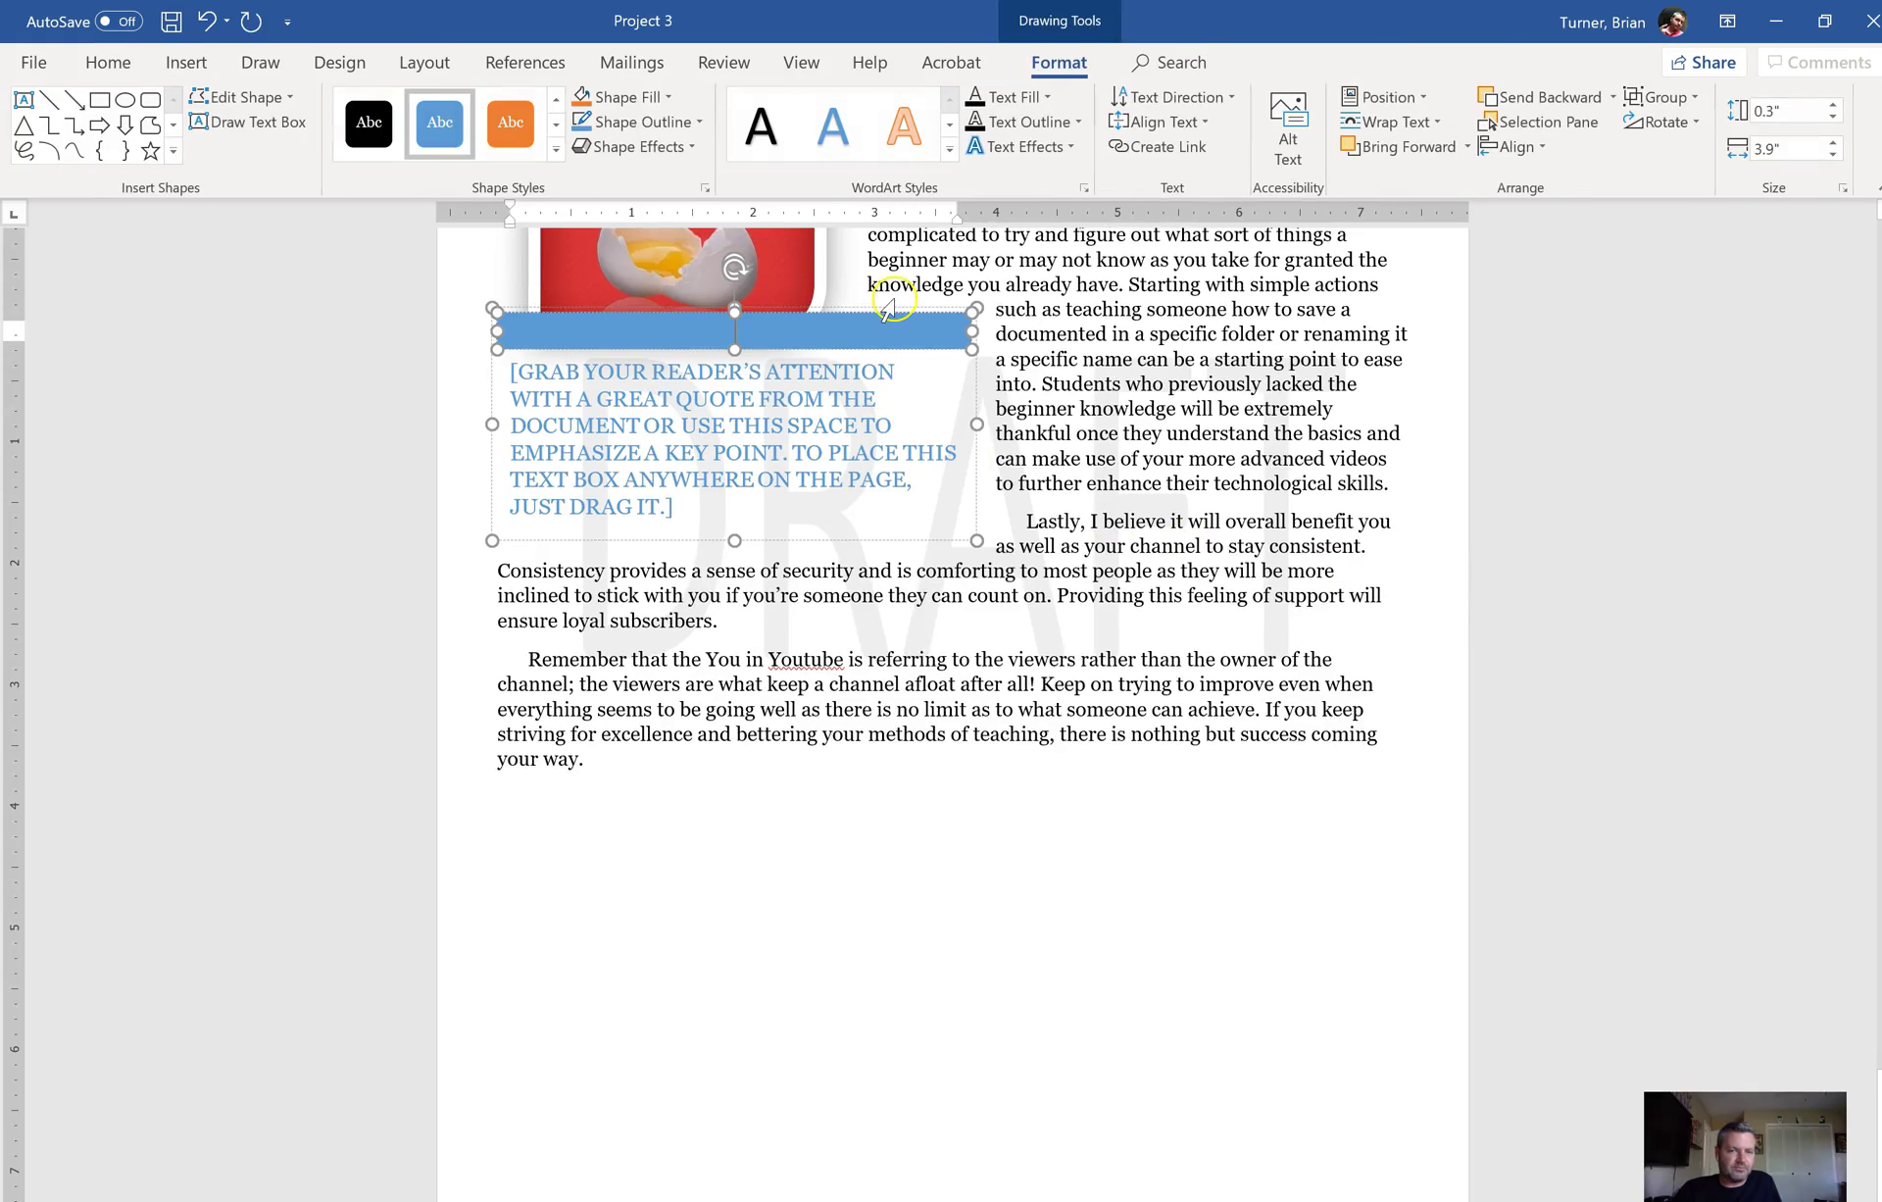
Step: Select the whole quote box, drag it up and right, and scroll to the cover page
click(895, 312)
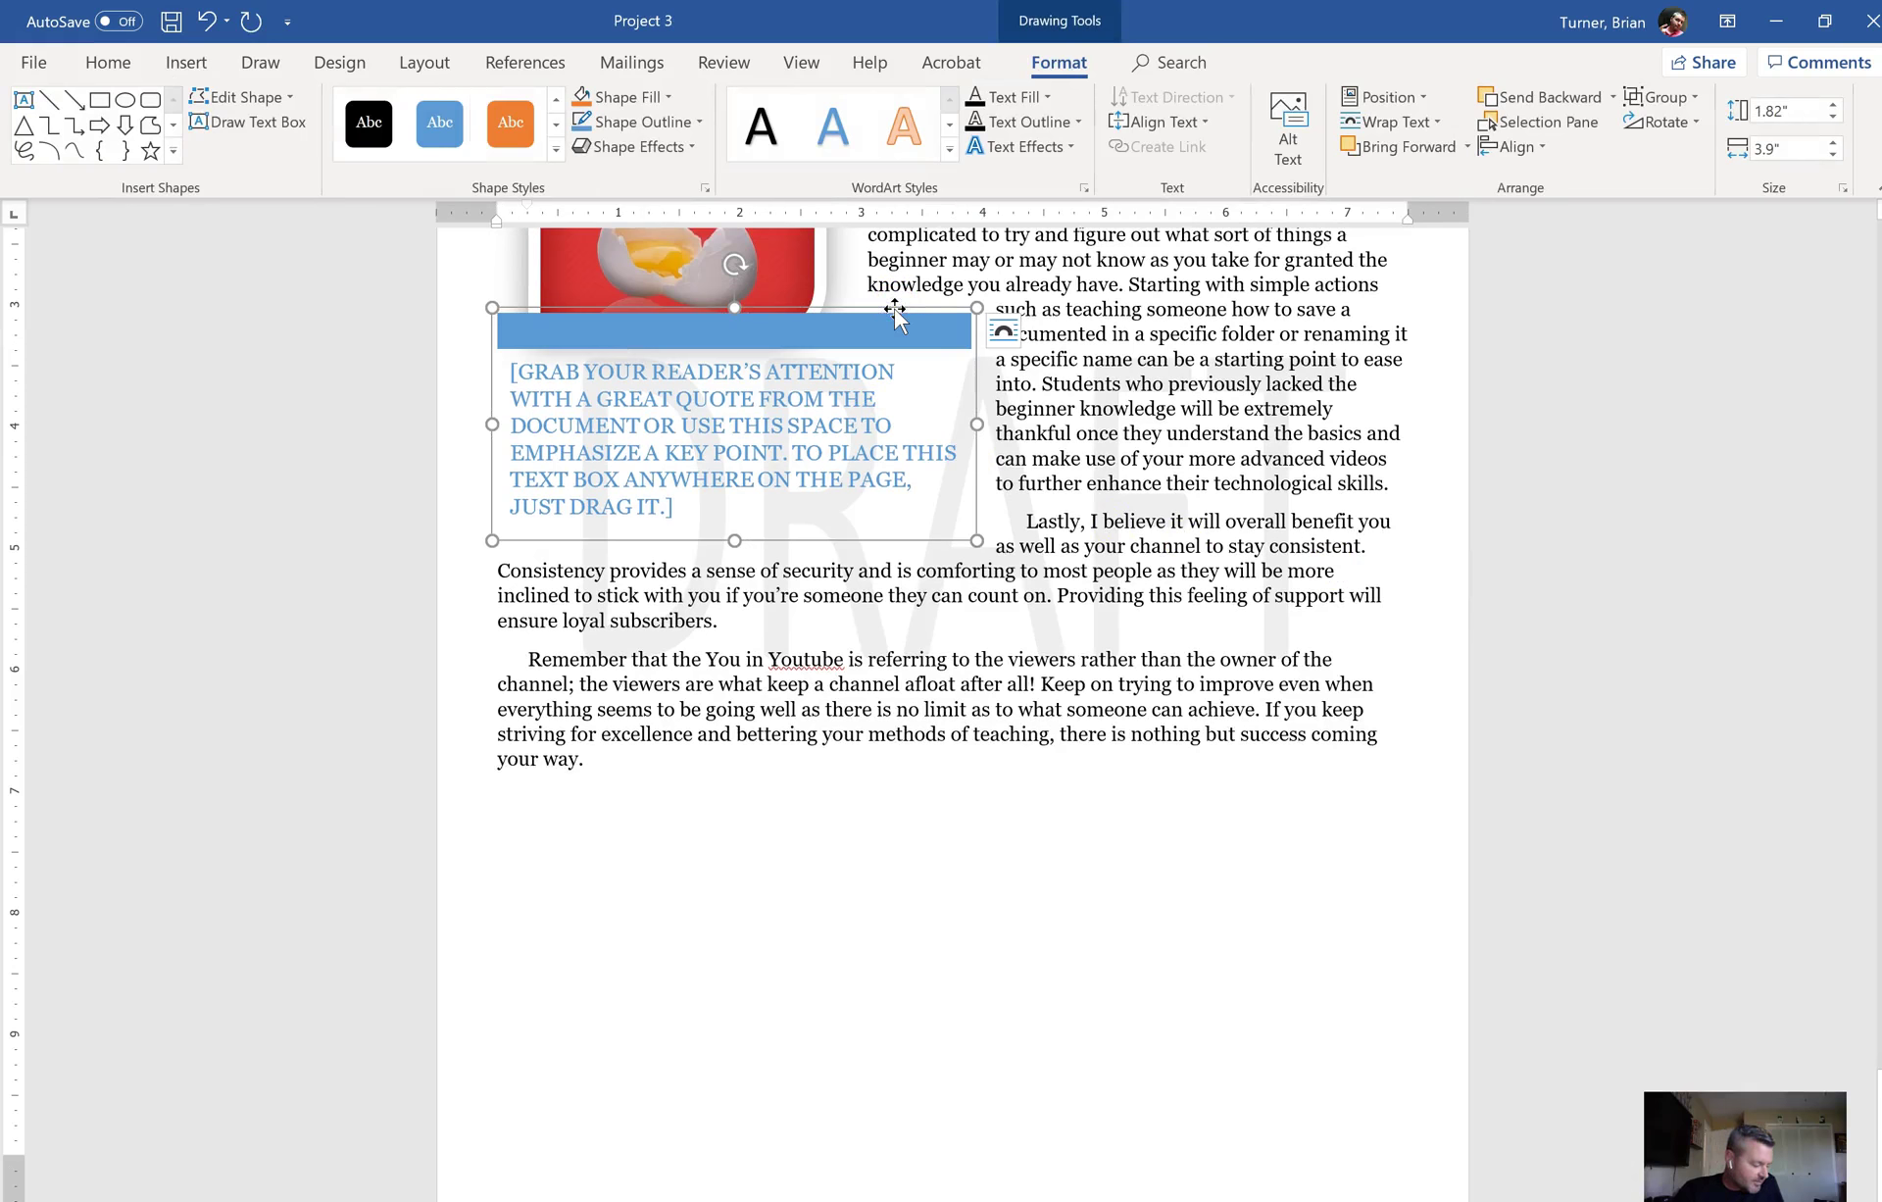
drag(894, 312, 1092, 337)
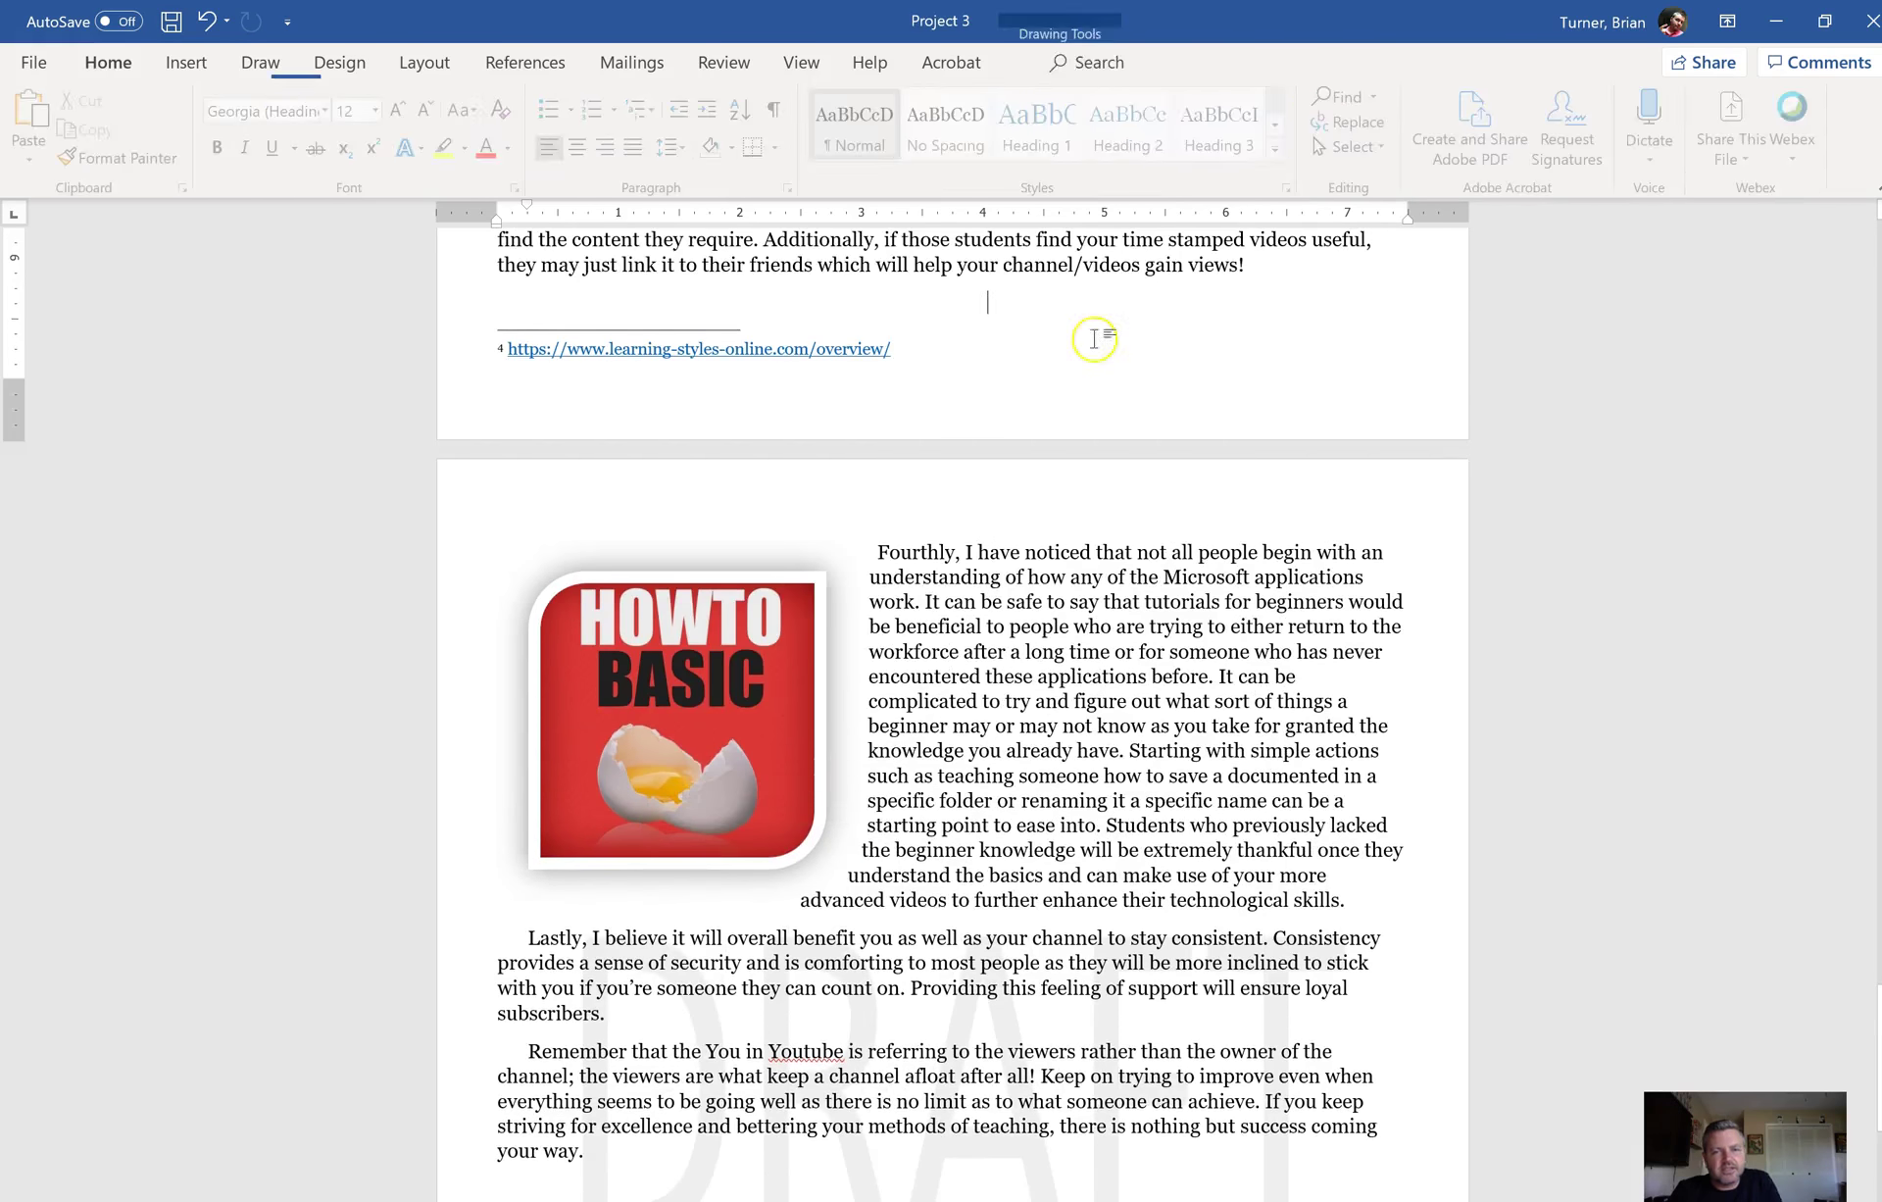
drag(1877, 937, 1877, 294)
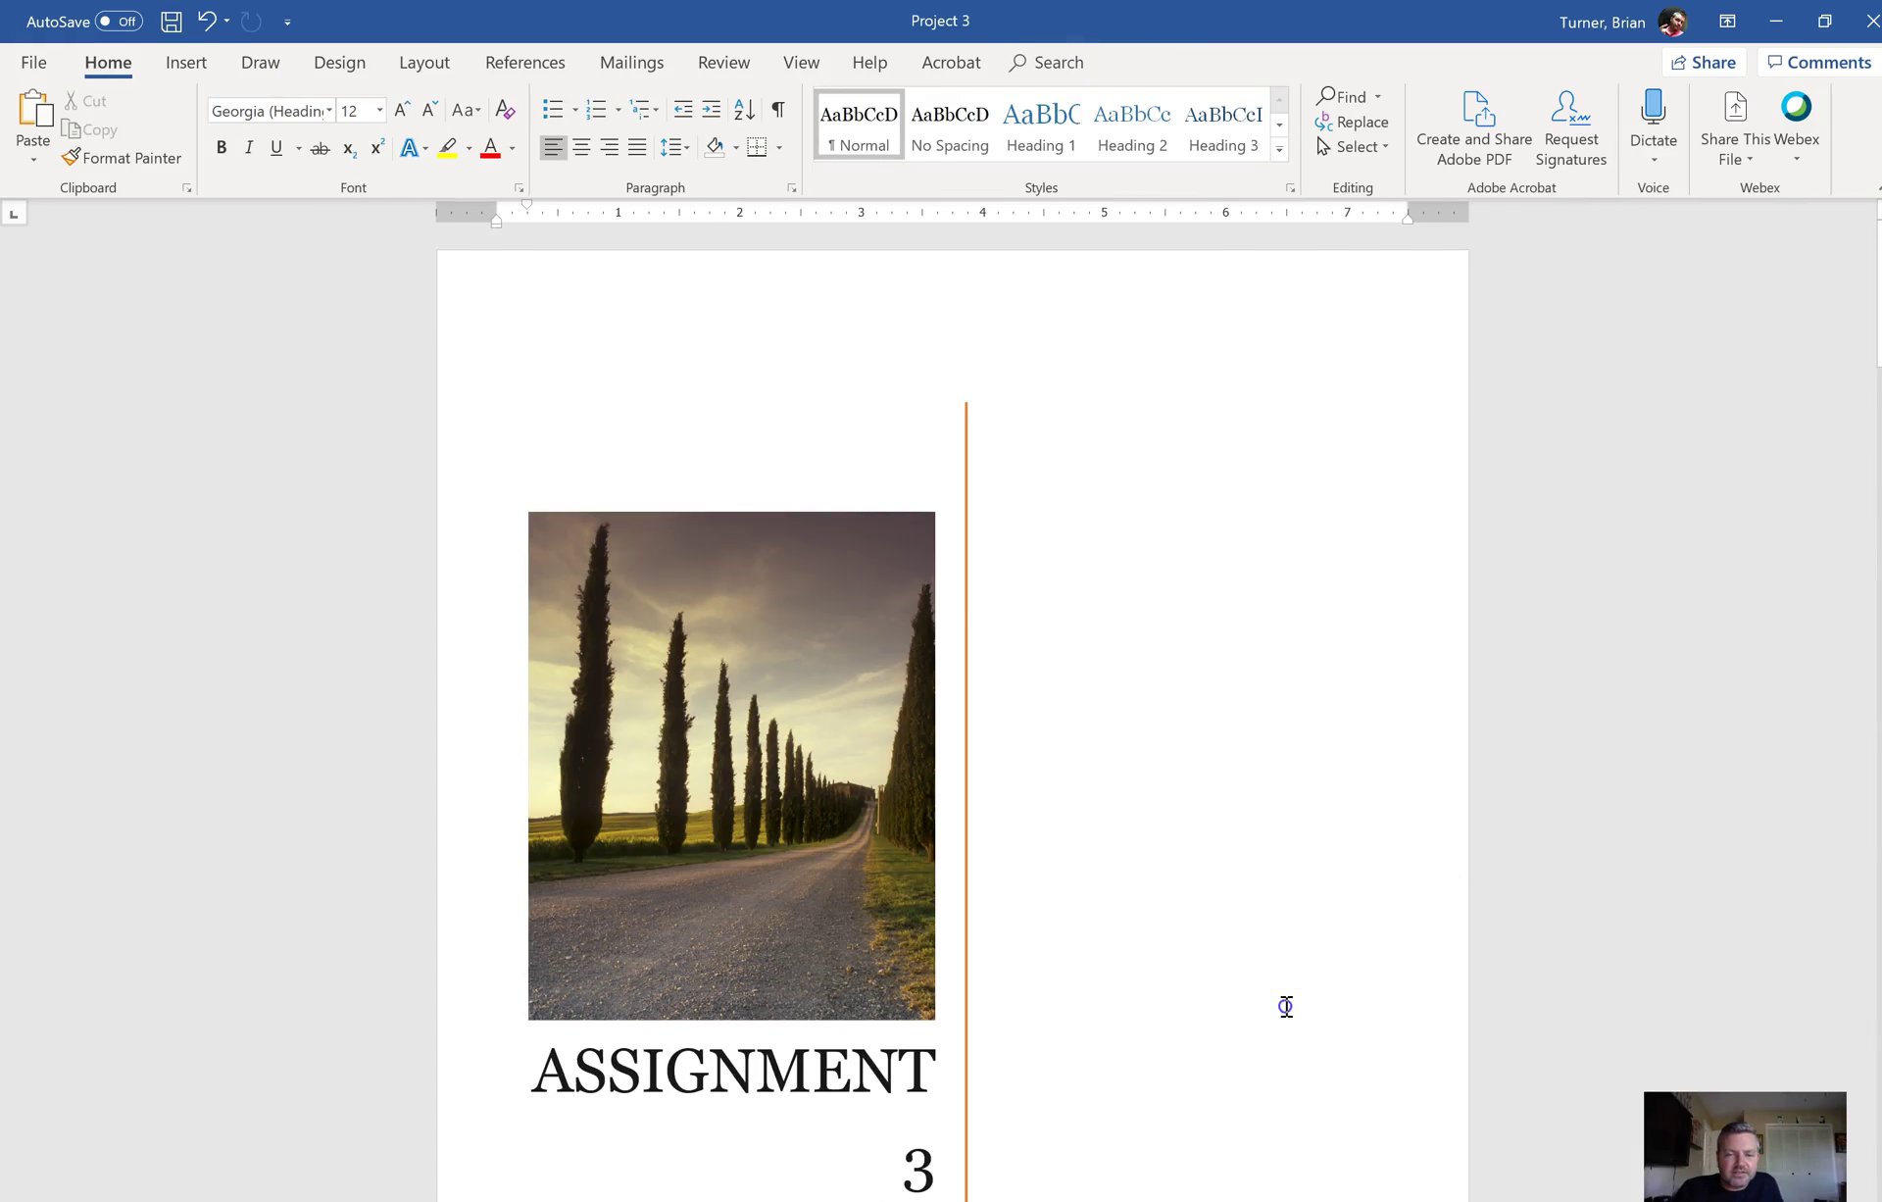
Step: Paste the Banded Quote box onto the cover page and drag it below the ASSIGNMENT 3 title
click(1285, 1004)
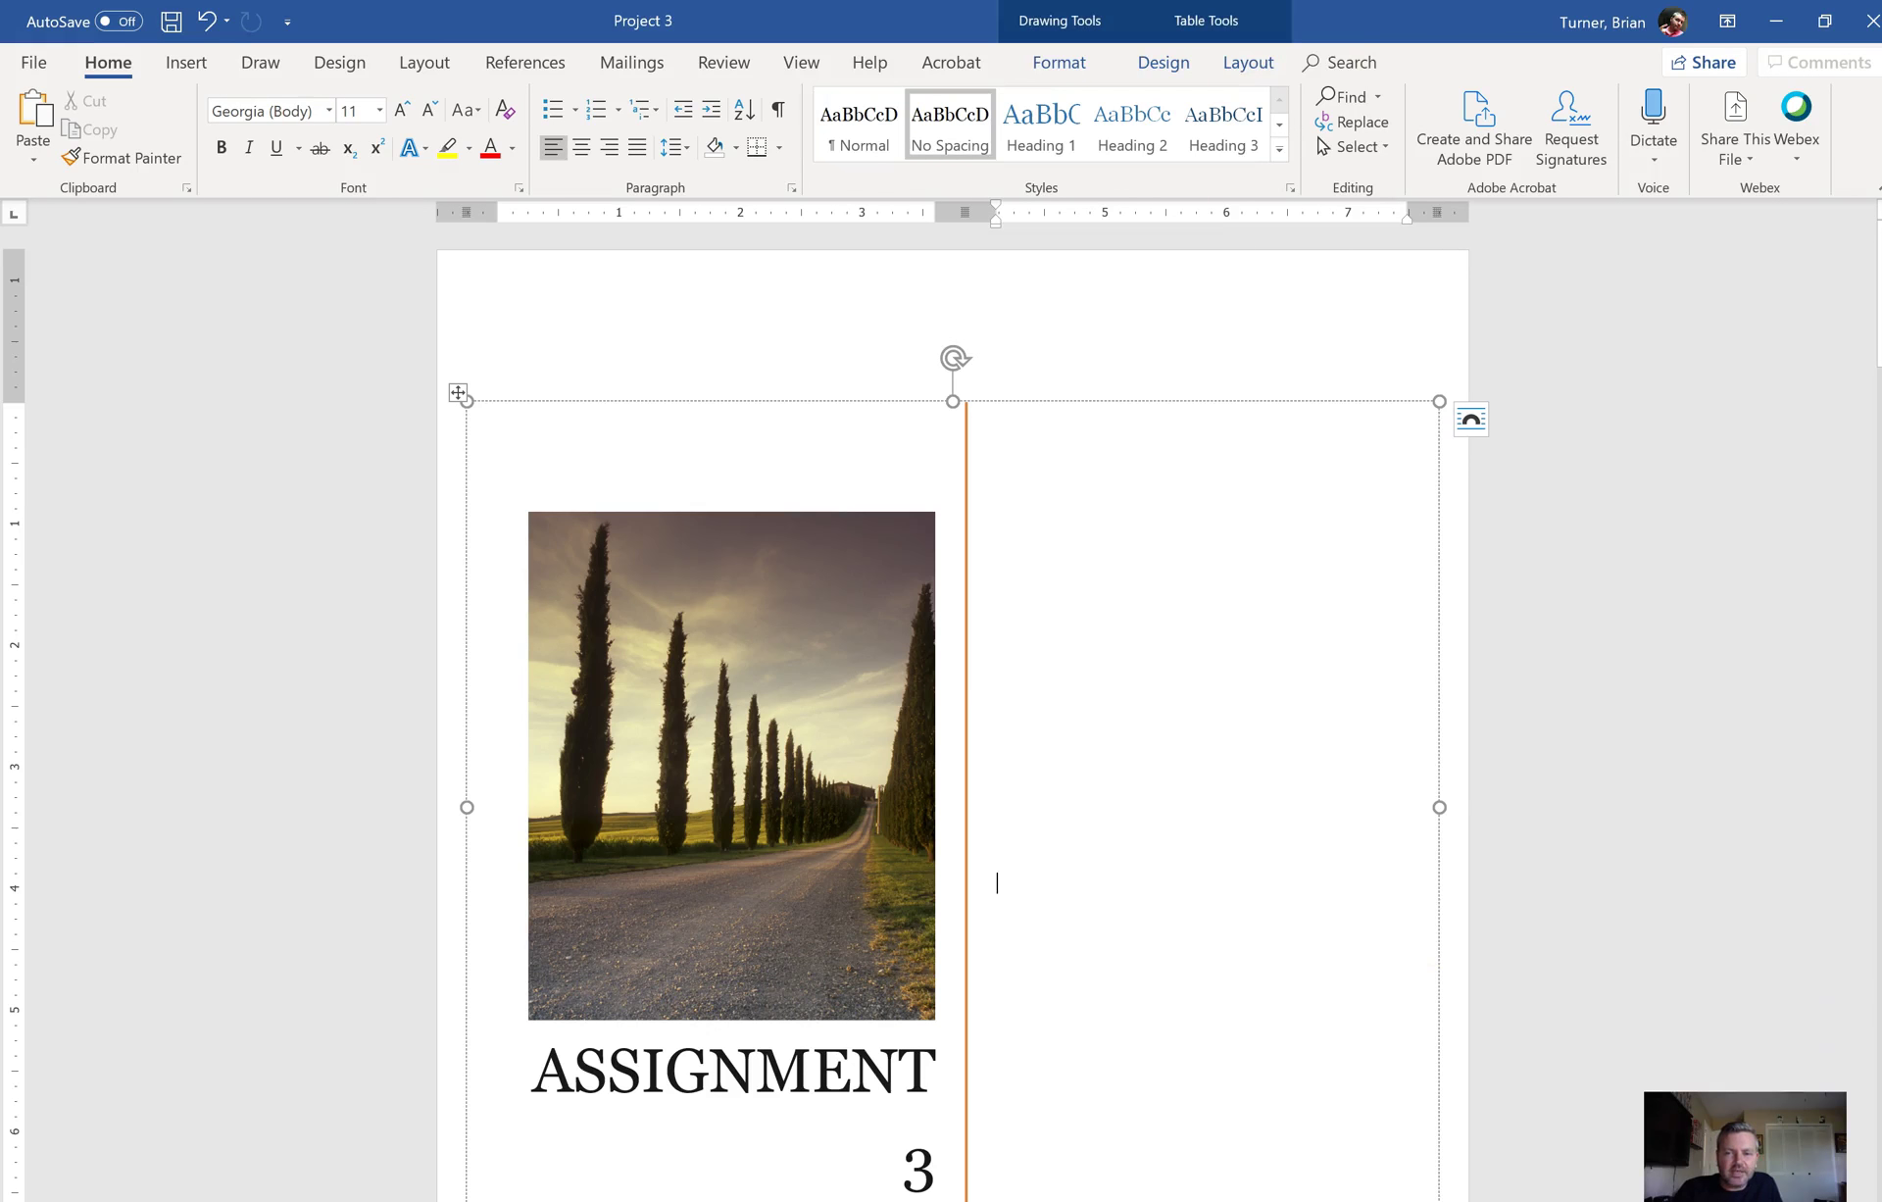
scroll(1069, 423, down, 10)
click(1068, 424)
click(1069, 423)
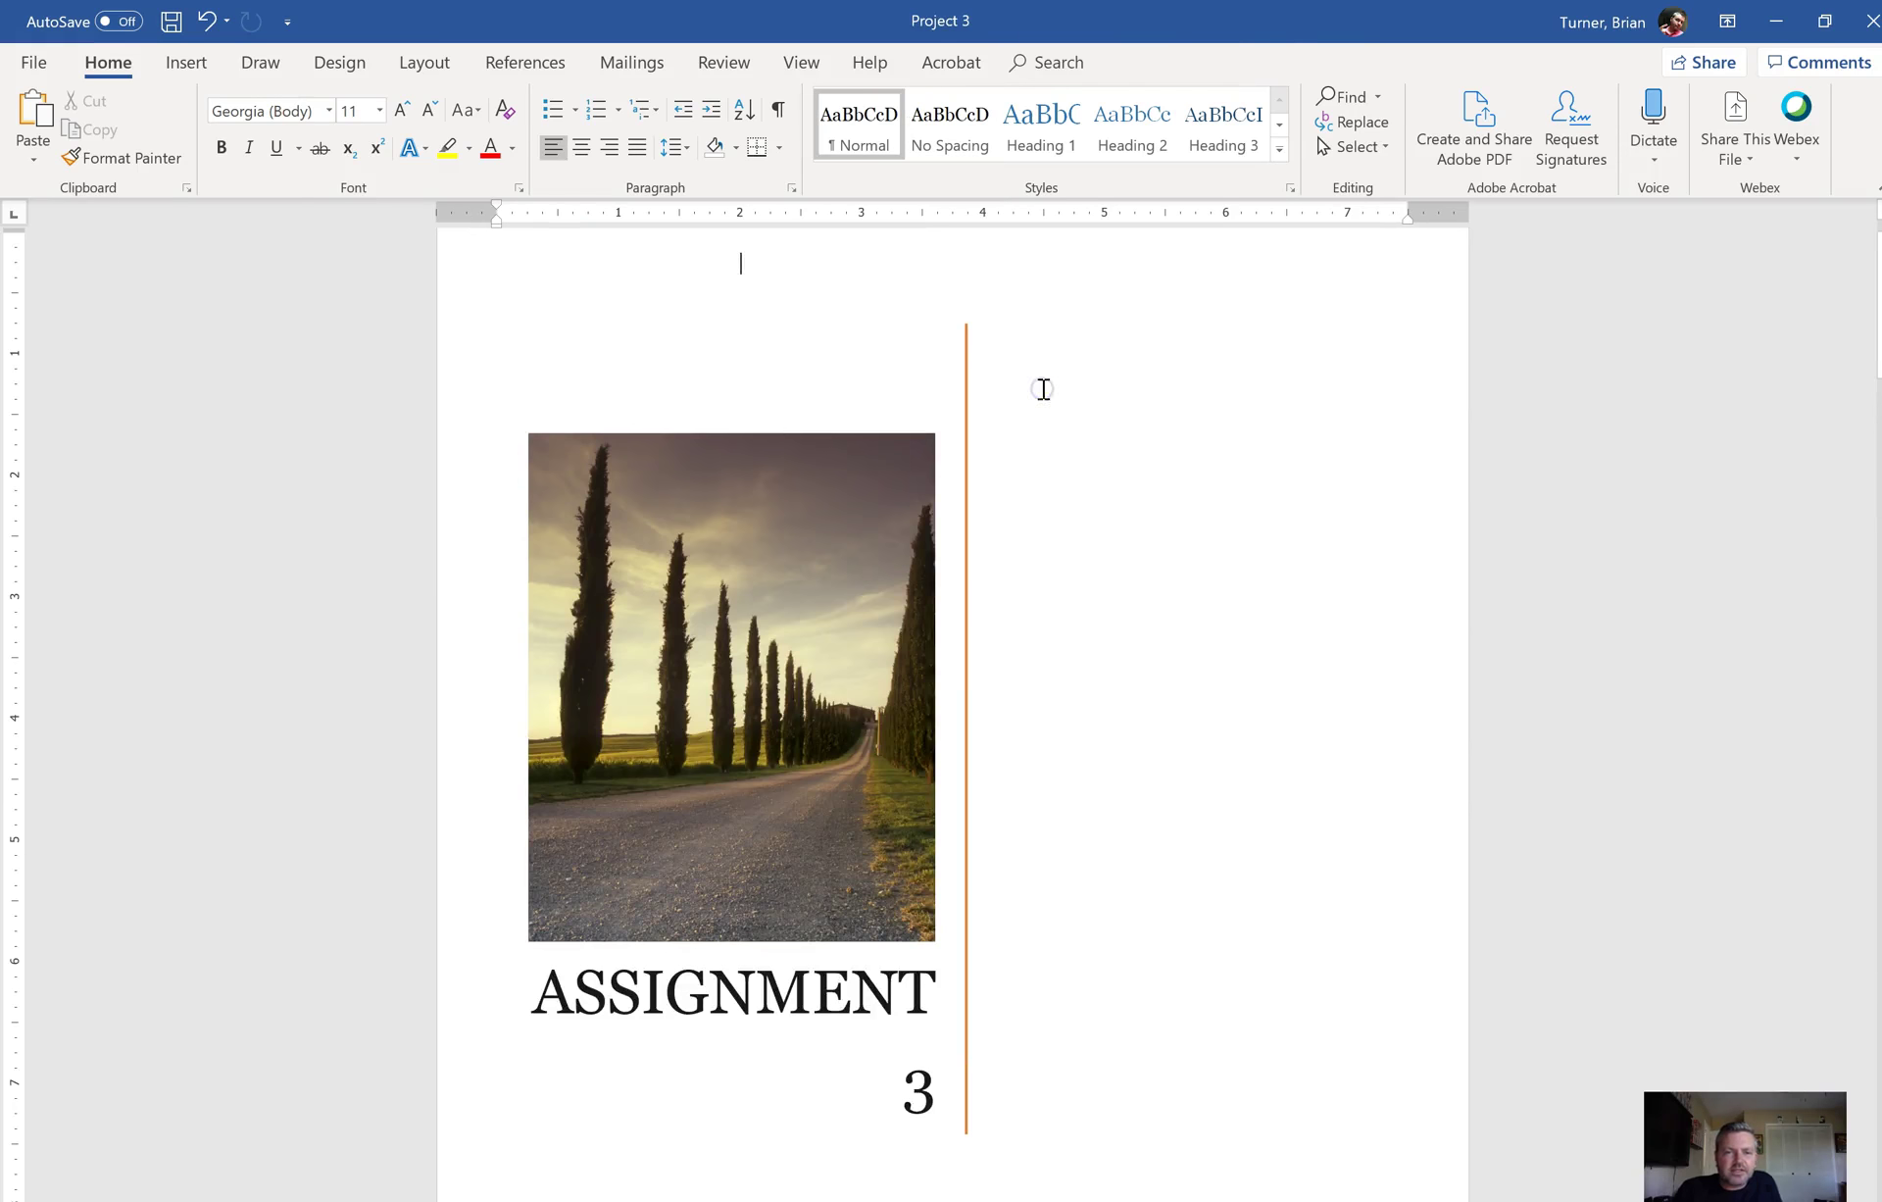
key(ctrl+v)
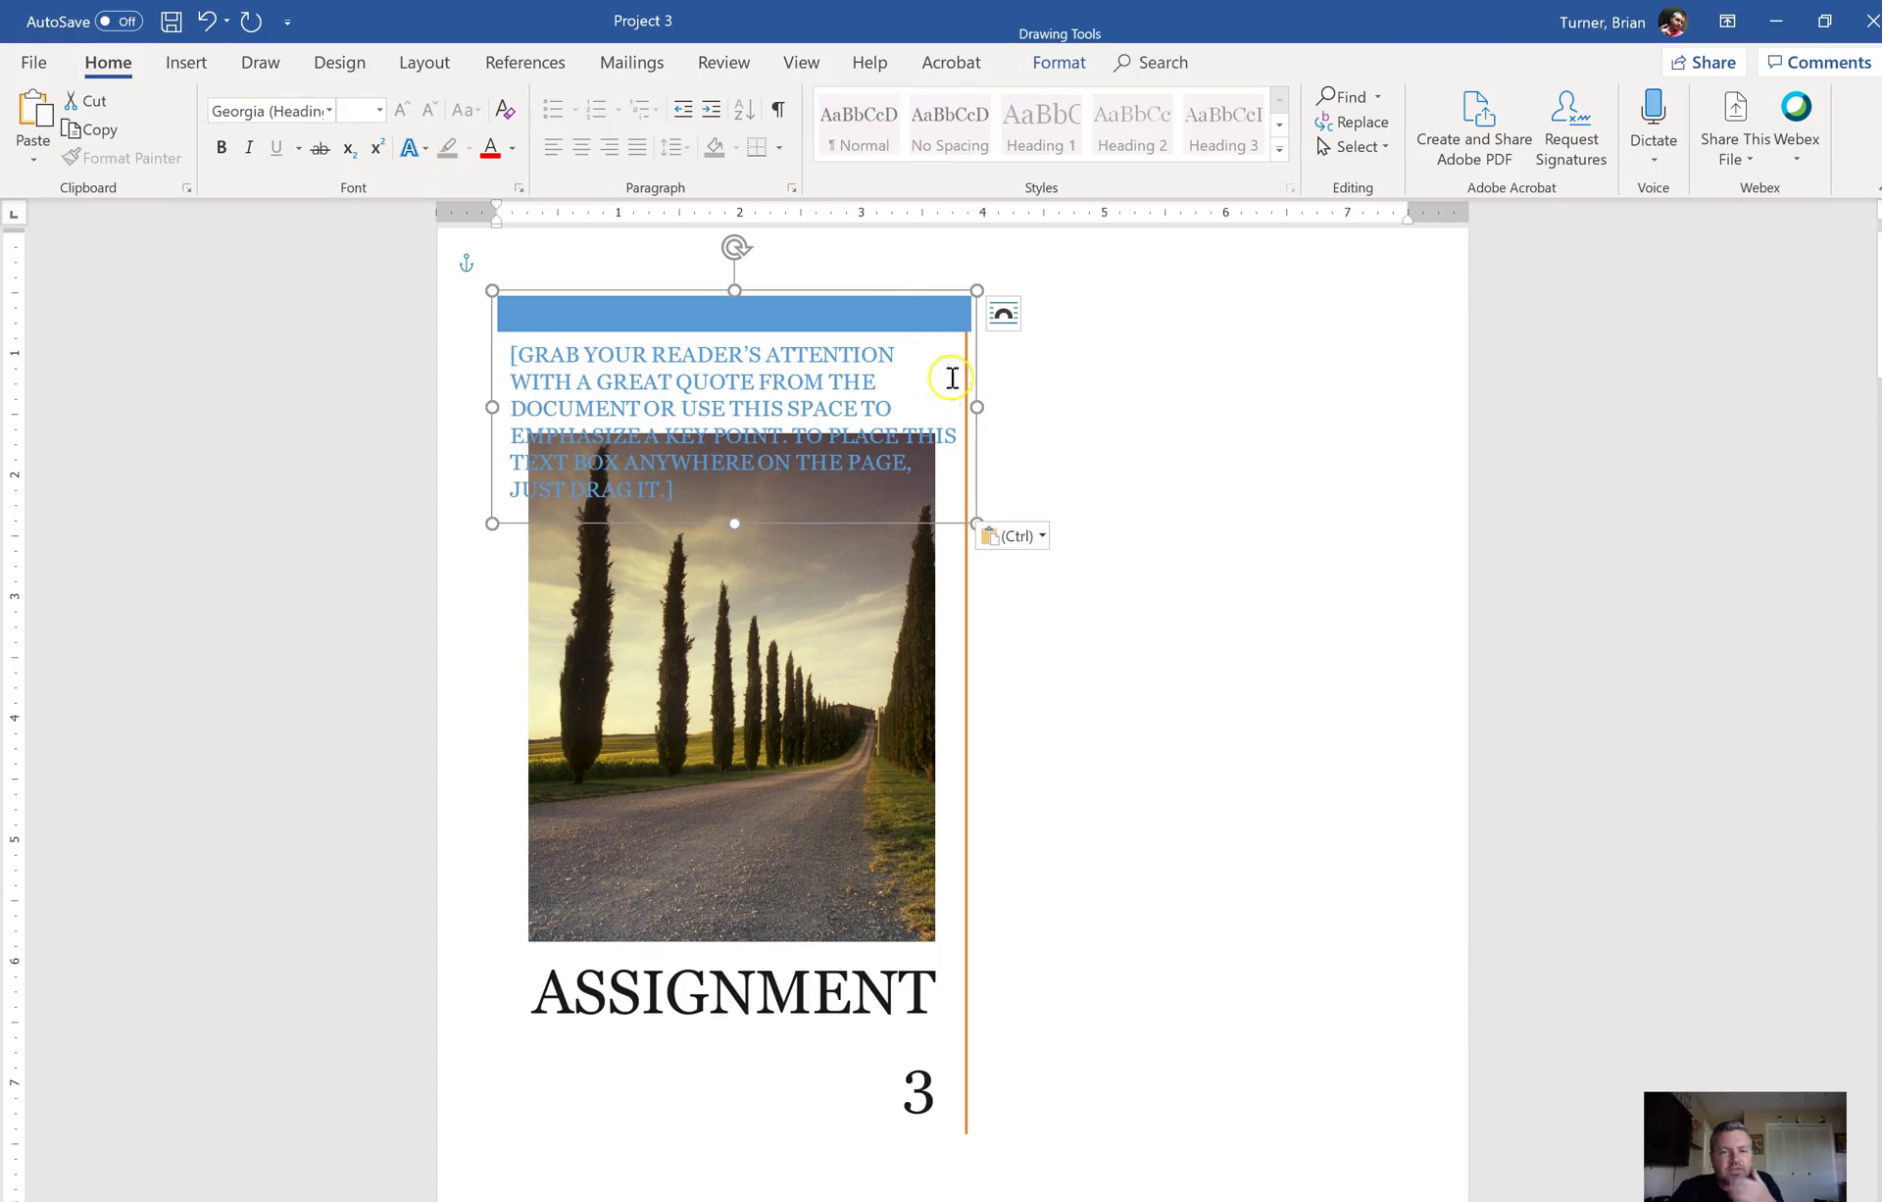
drag(874, 292, 1291, 1020)
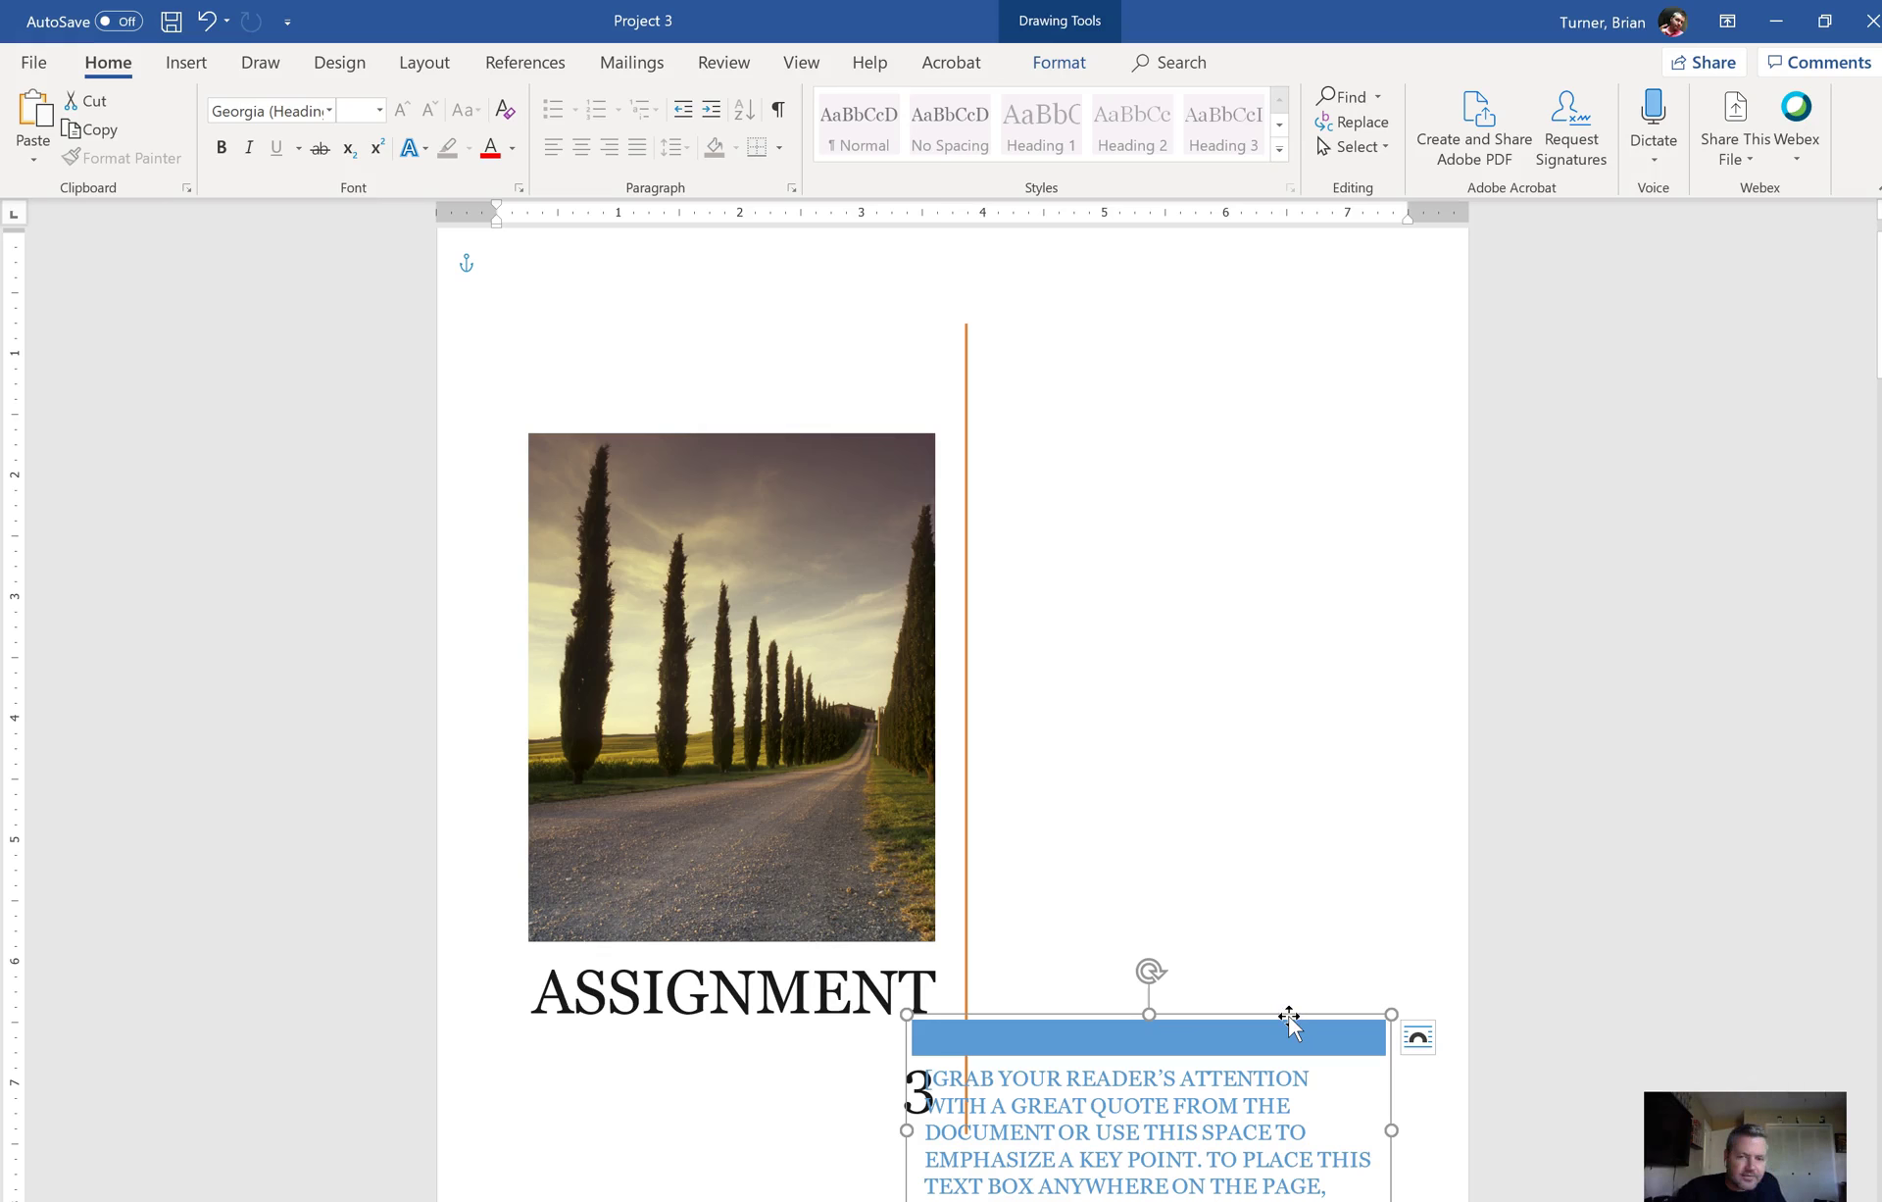
drag(1290, 1025, 1122, 1126)
scroll(1706, 874, down, 10)
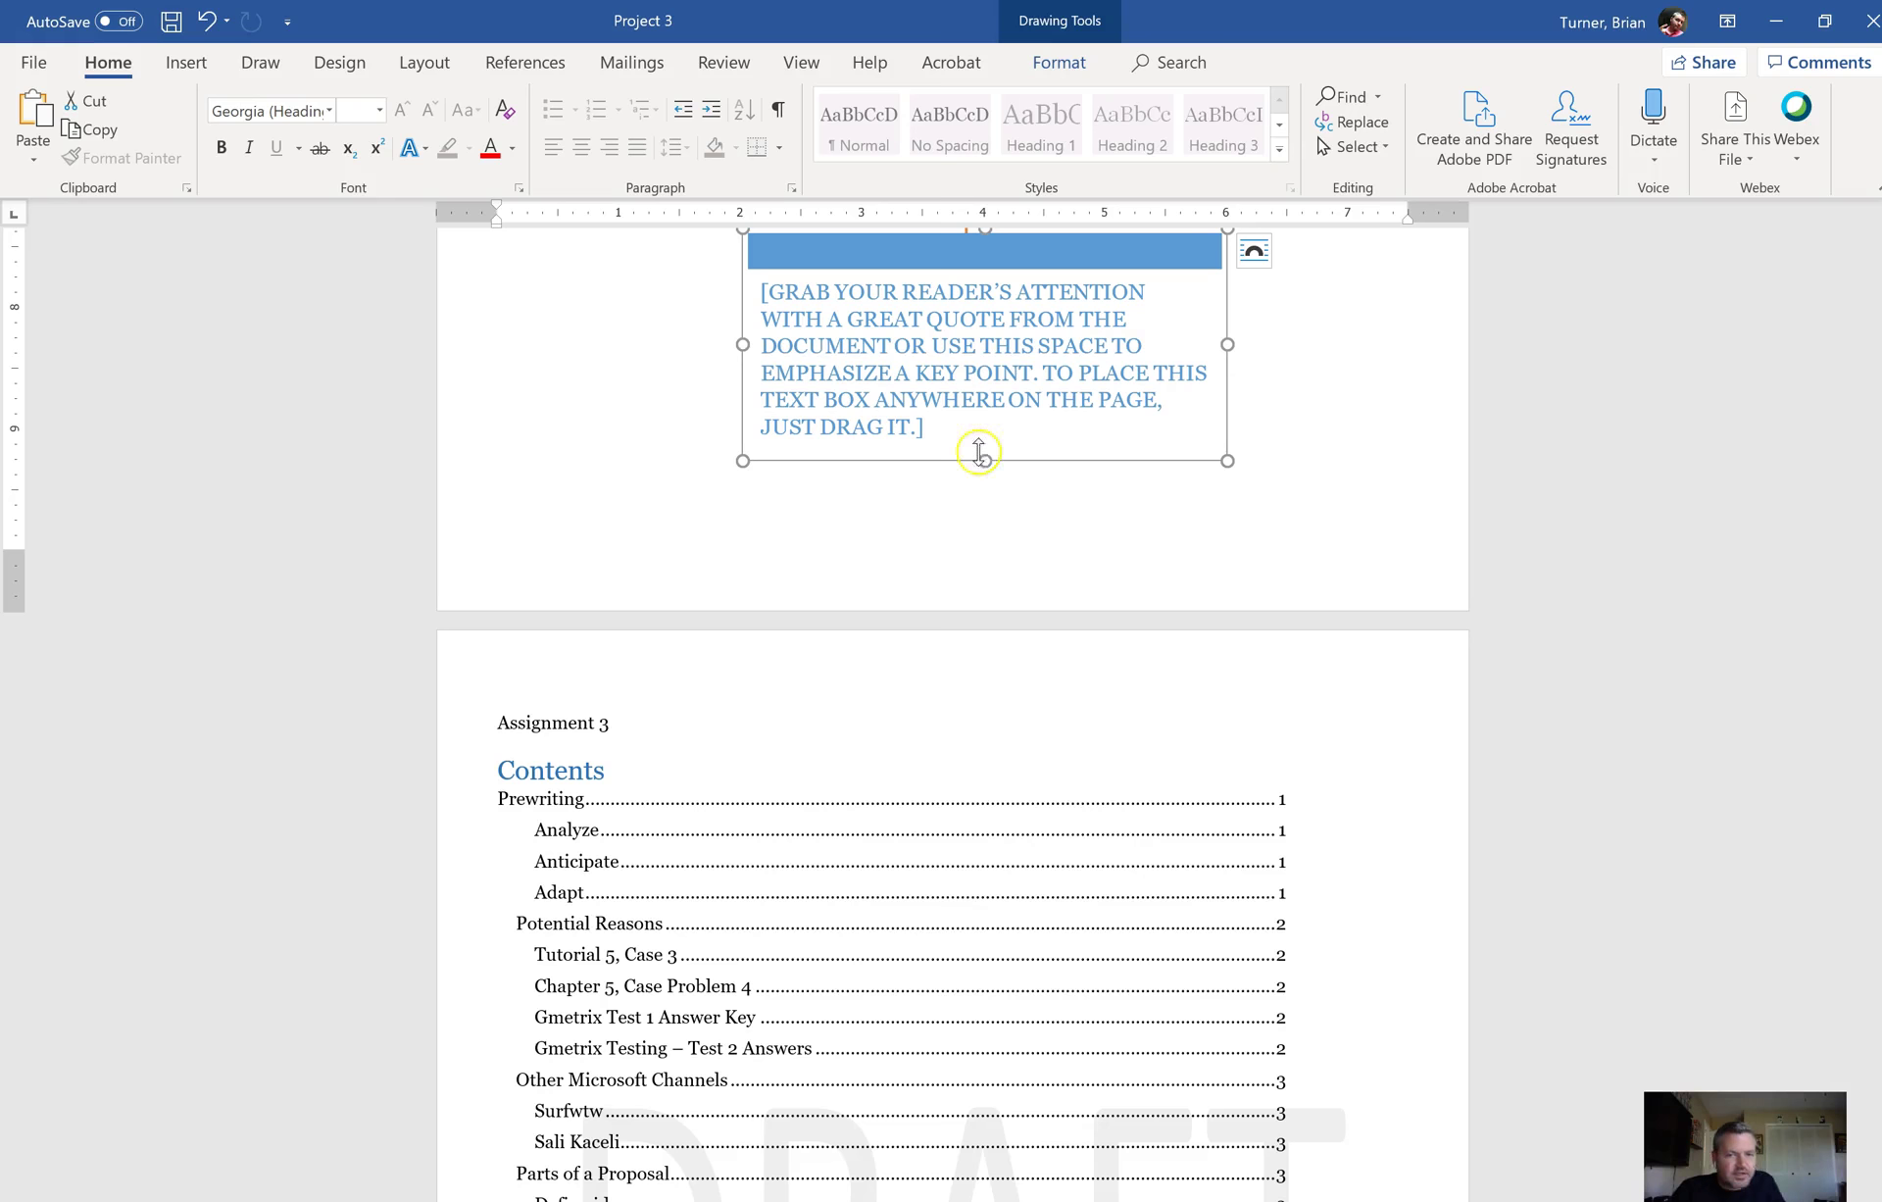
Step: Replace the placeholder quote with the student's name and OAGN 119, then select the box
triple_click(946, 423)
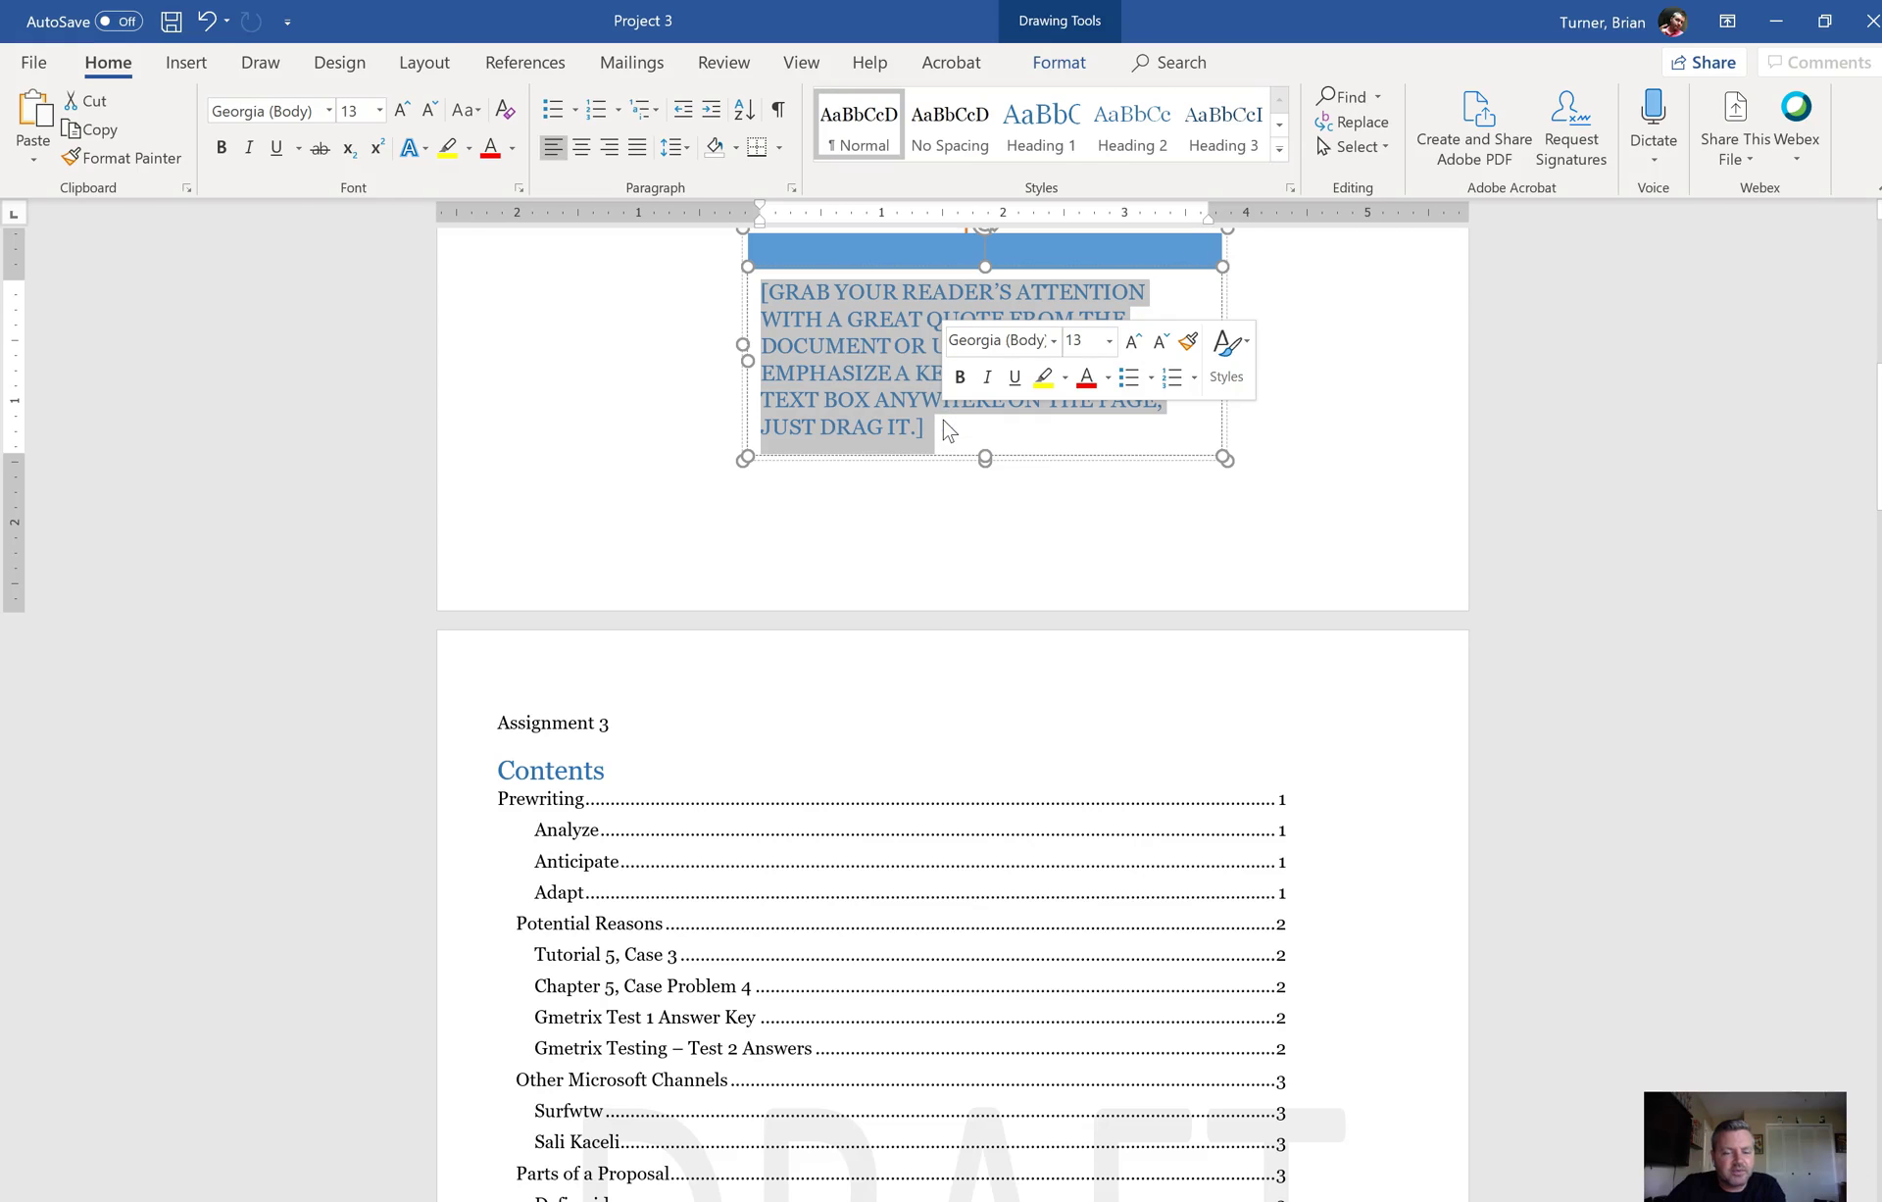
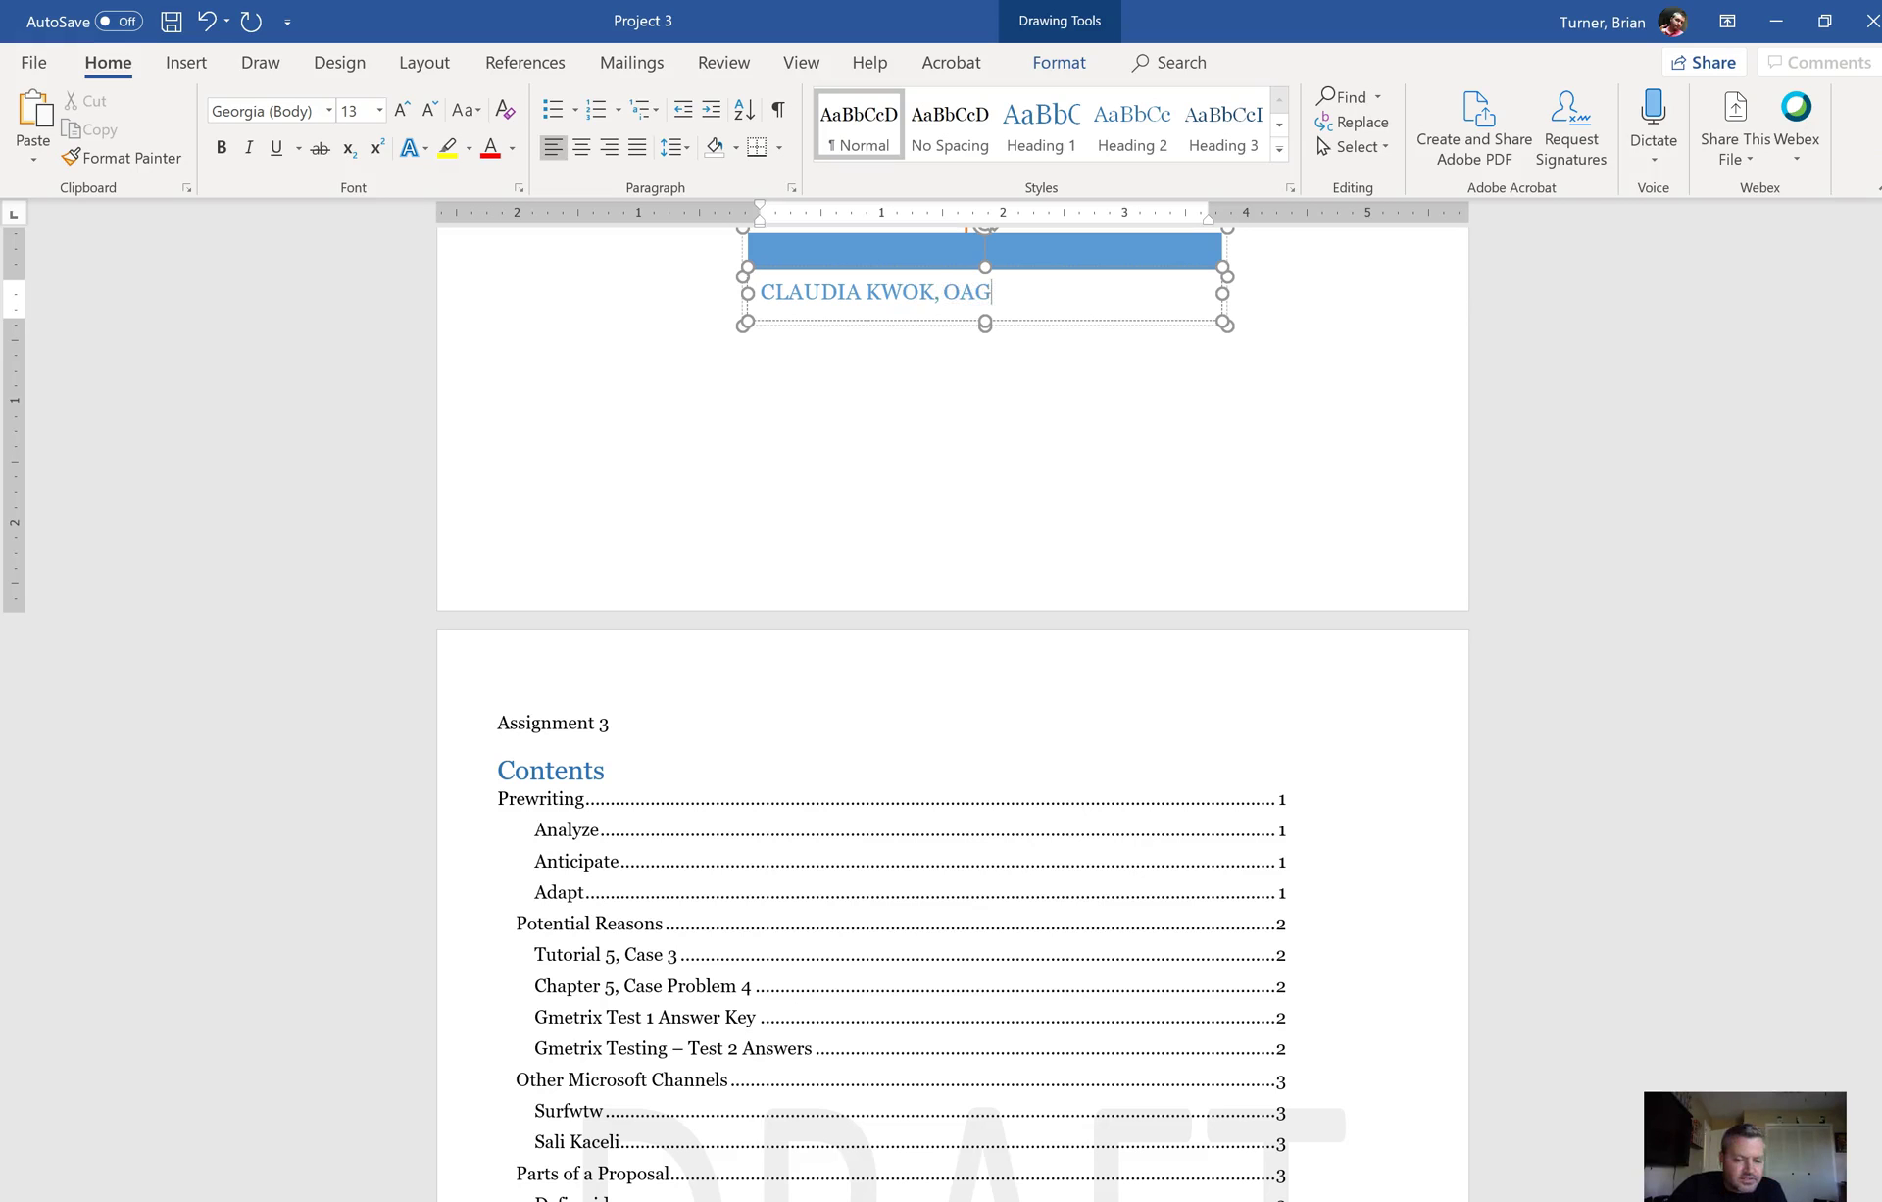
text(N 119)
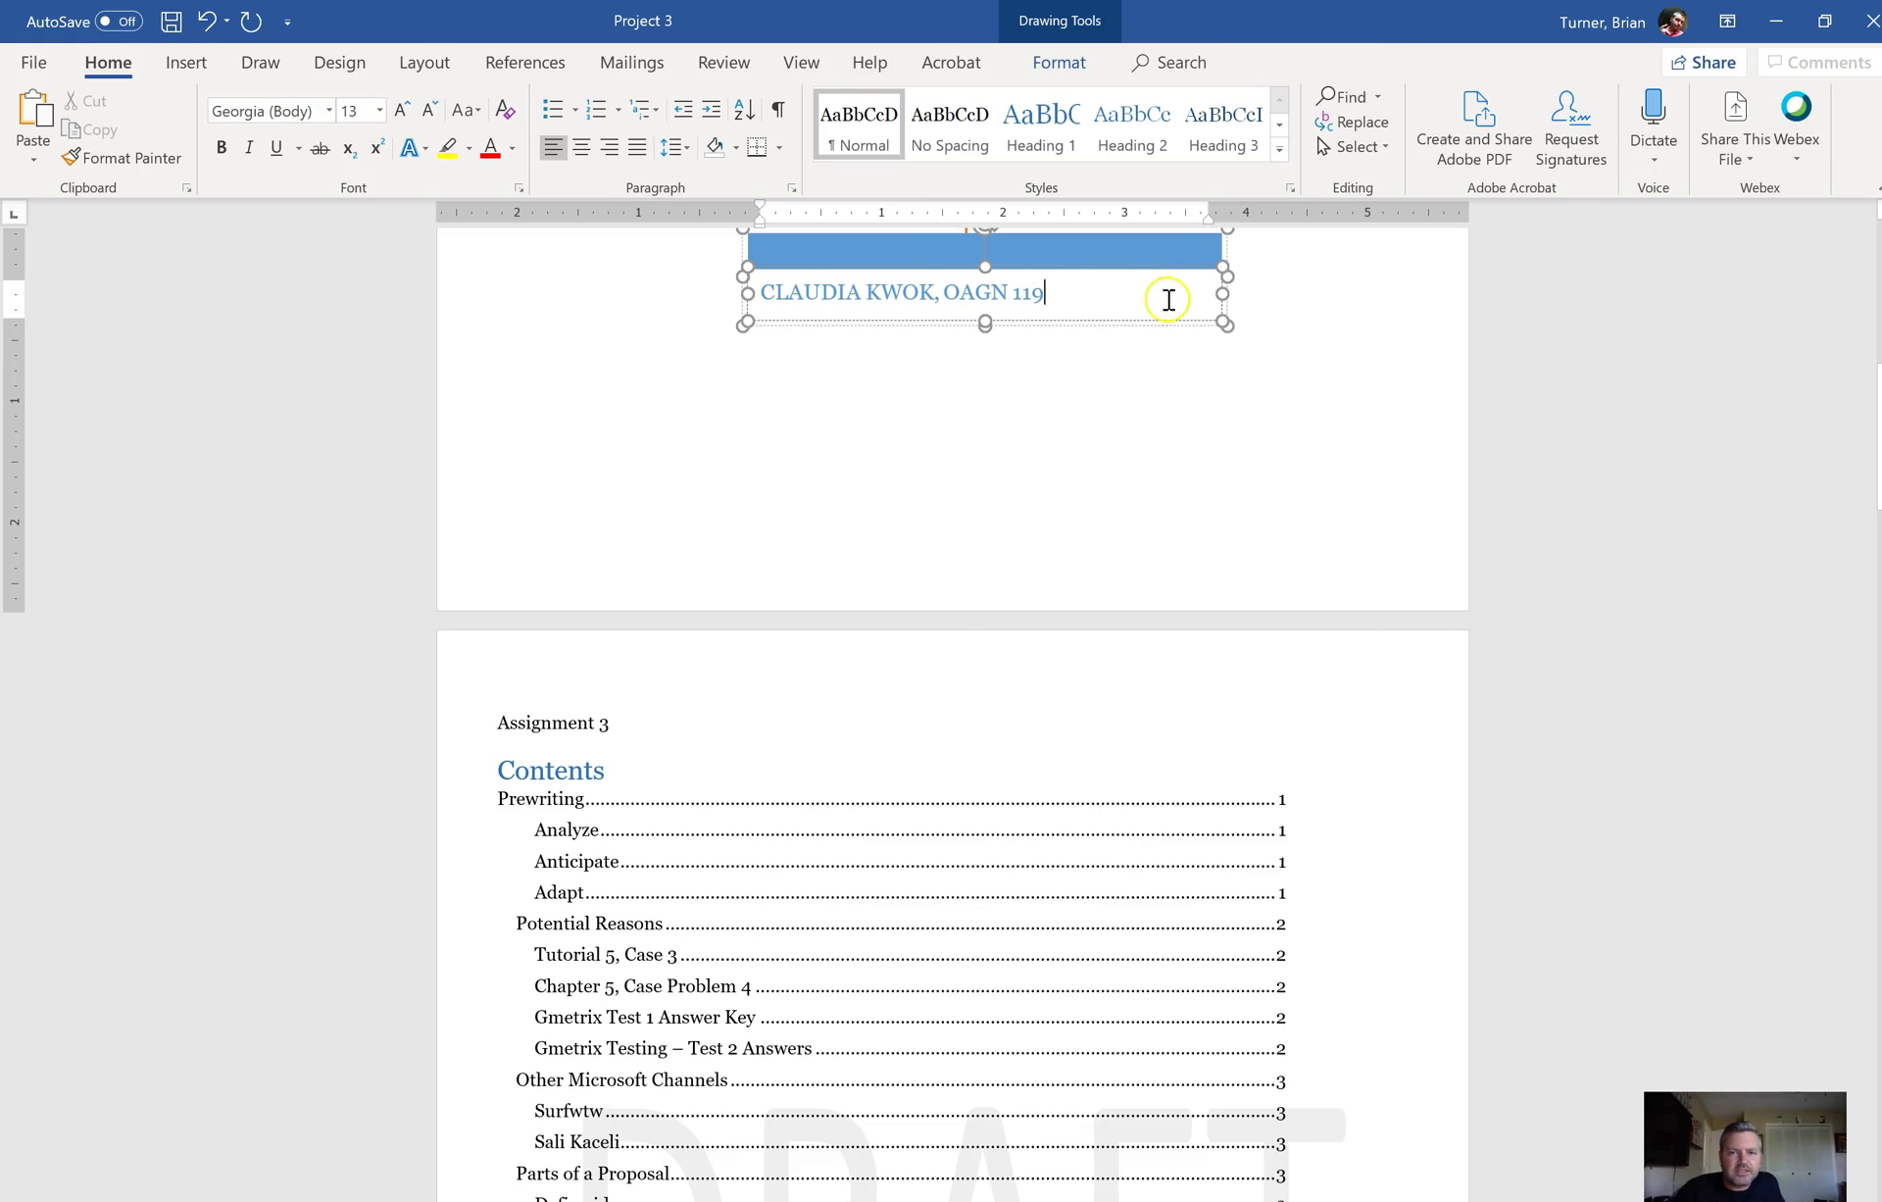
click(1169, 330)
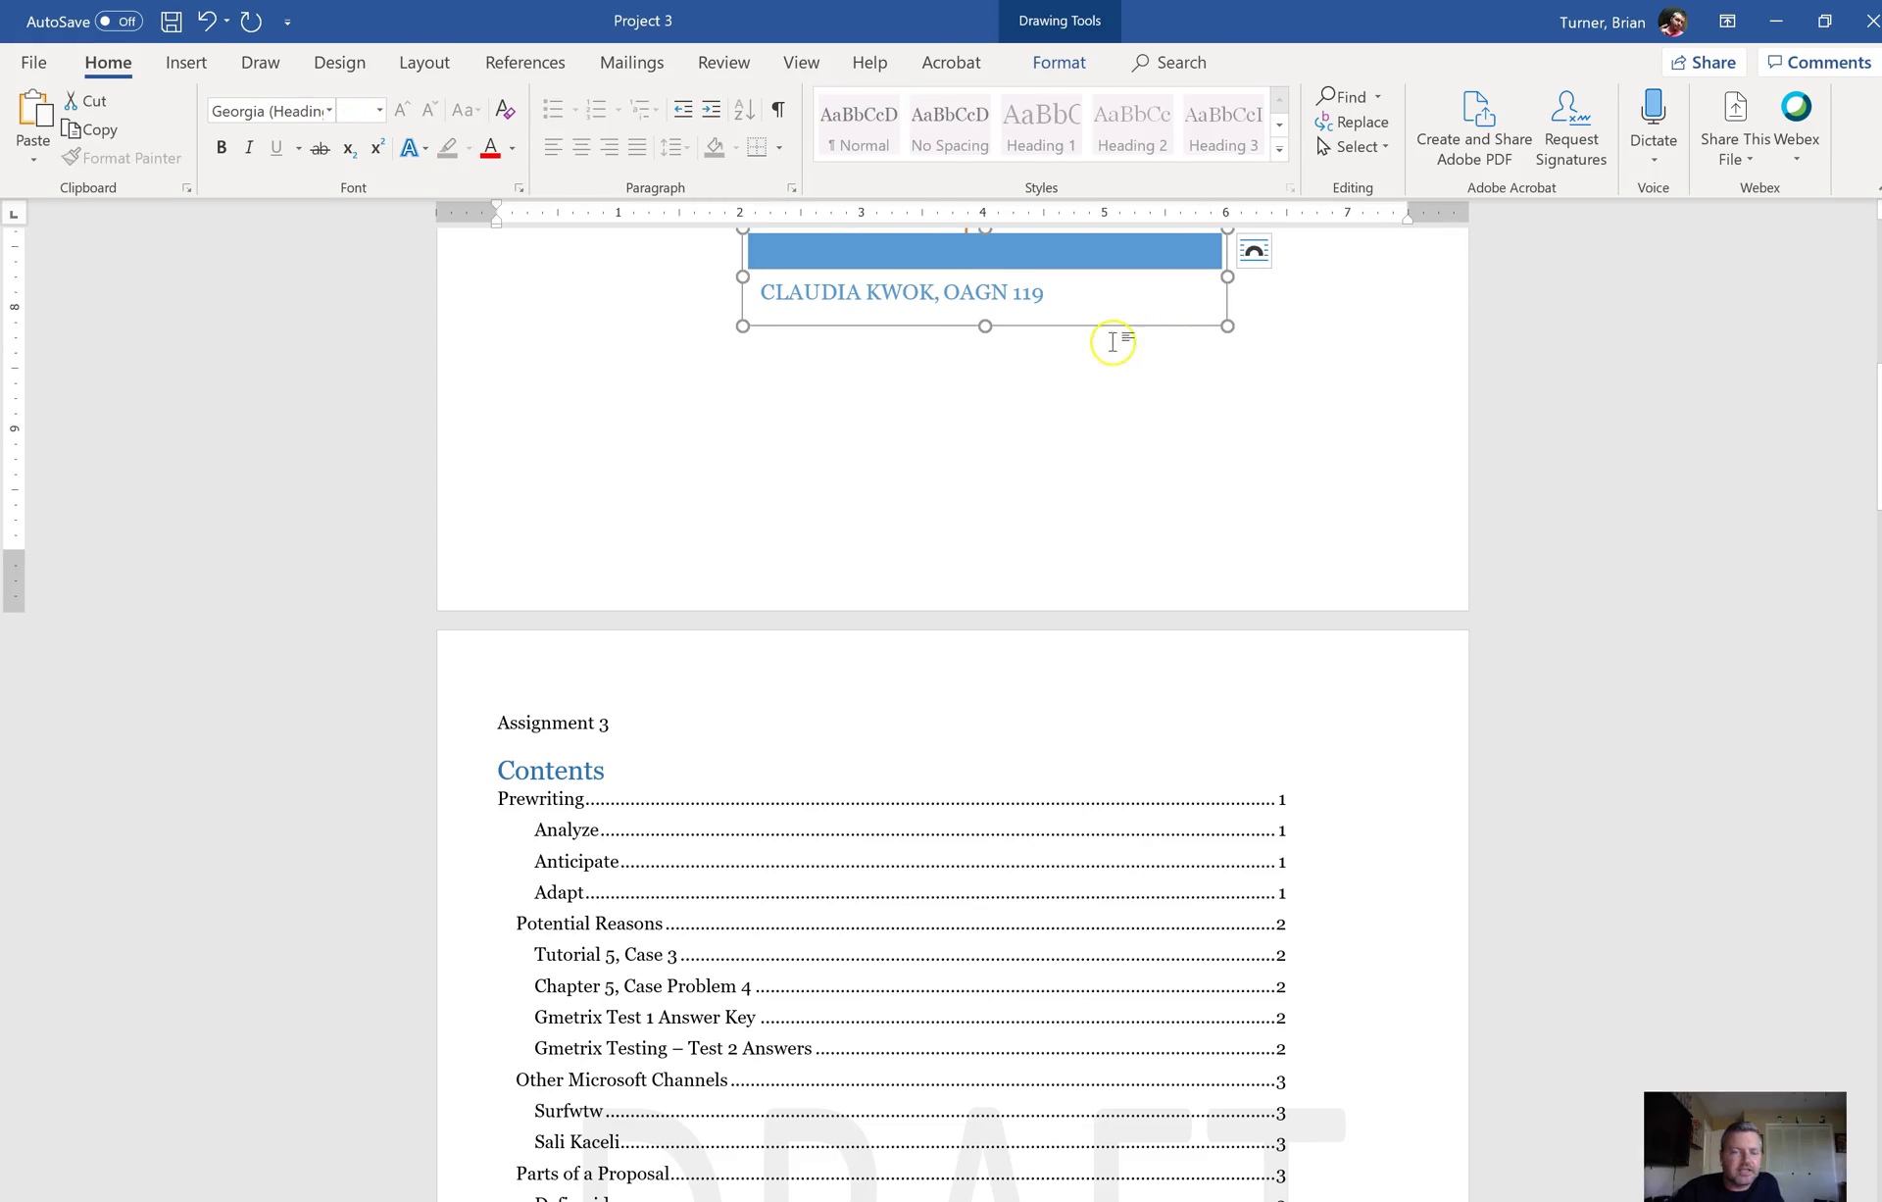
Step: Position the name box 2.56" from the page's left and 7.89" below its top, relative to Page
click(1061, 65)
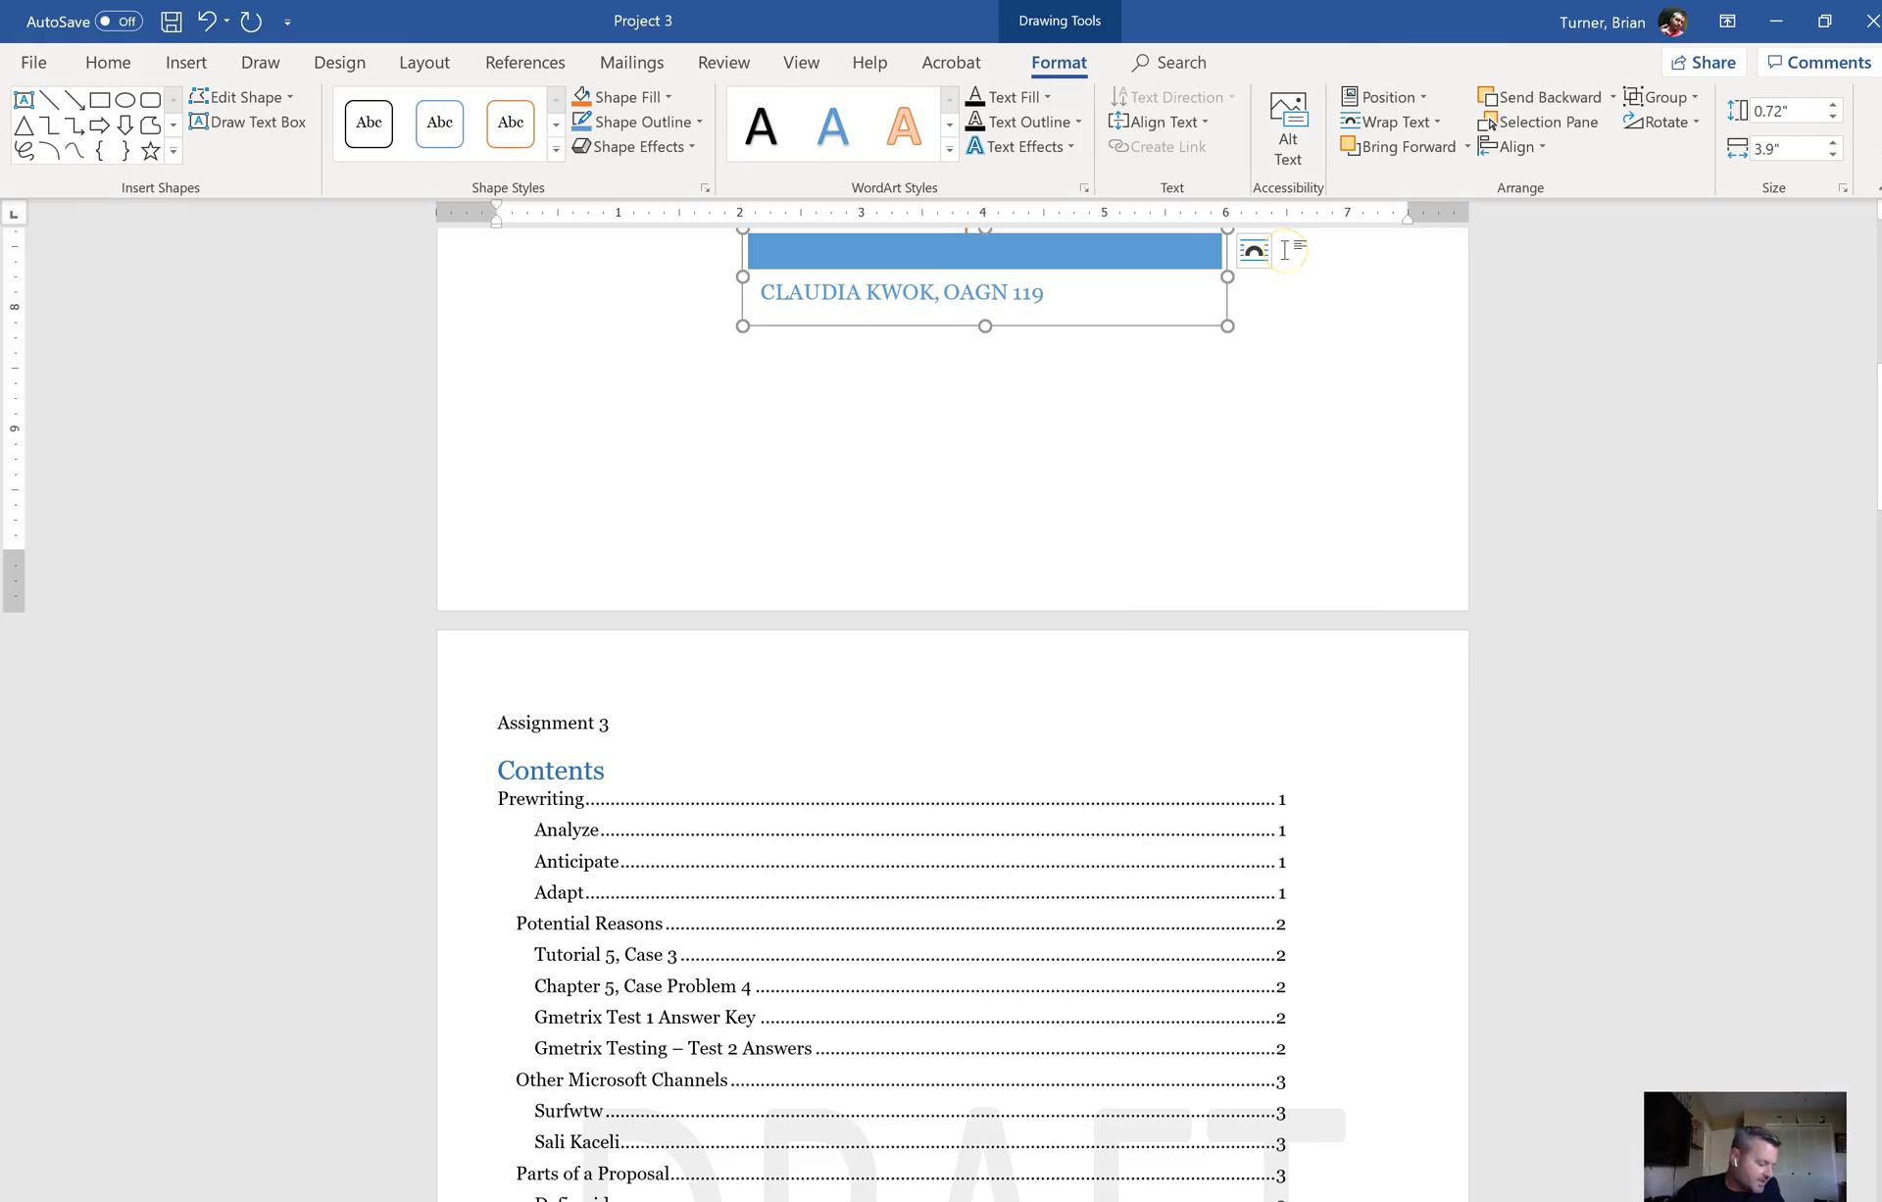
click(1419, 98)
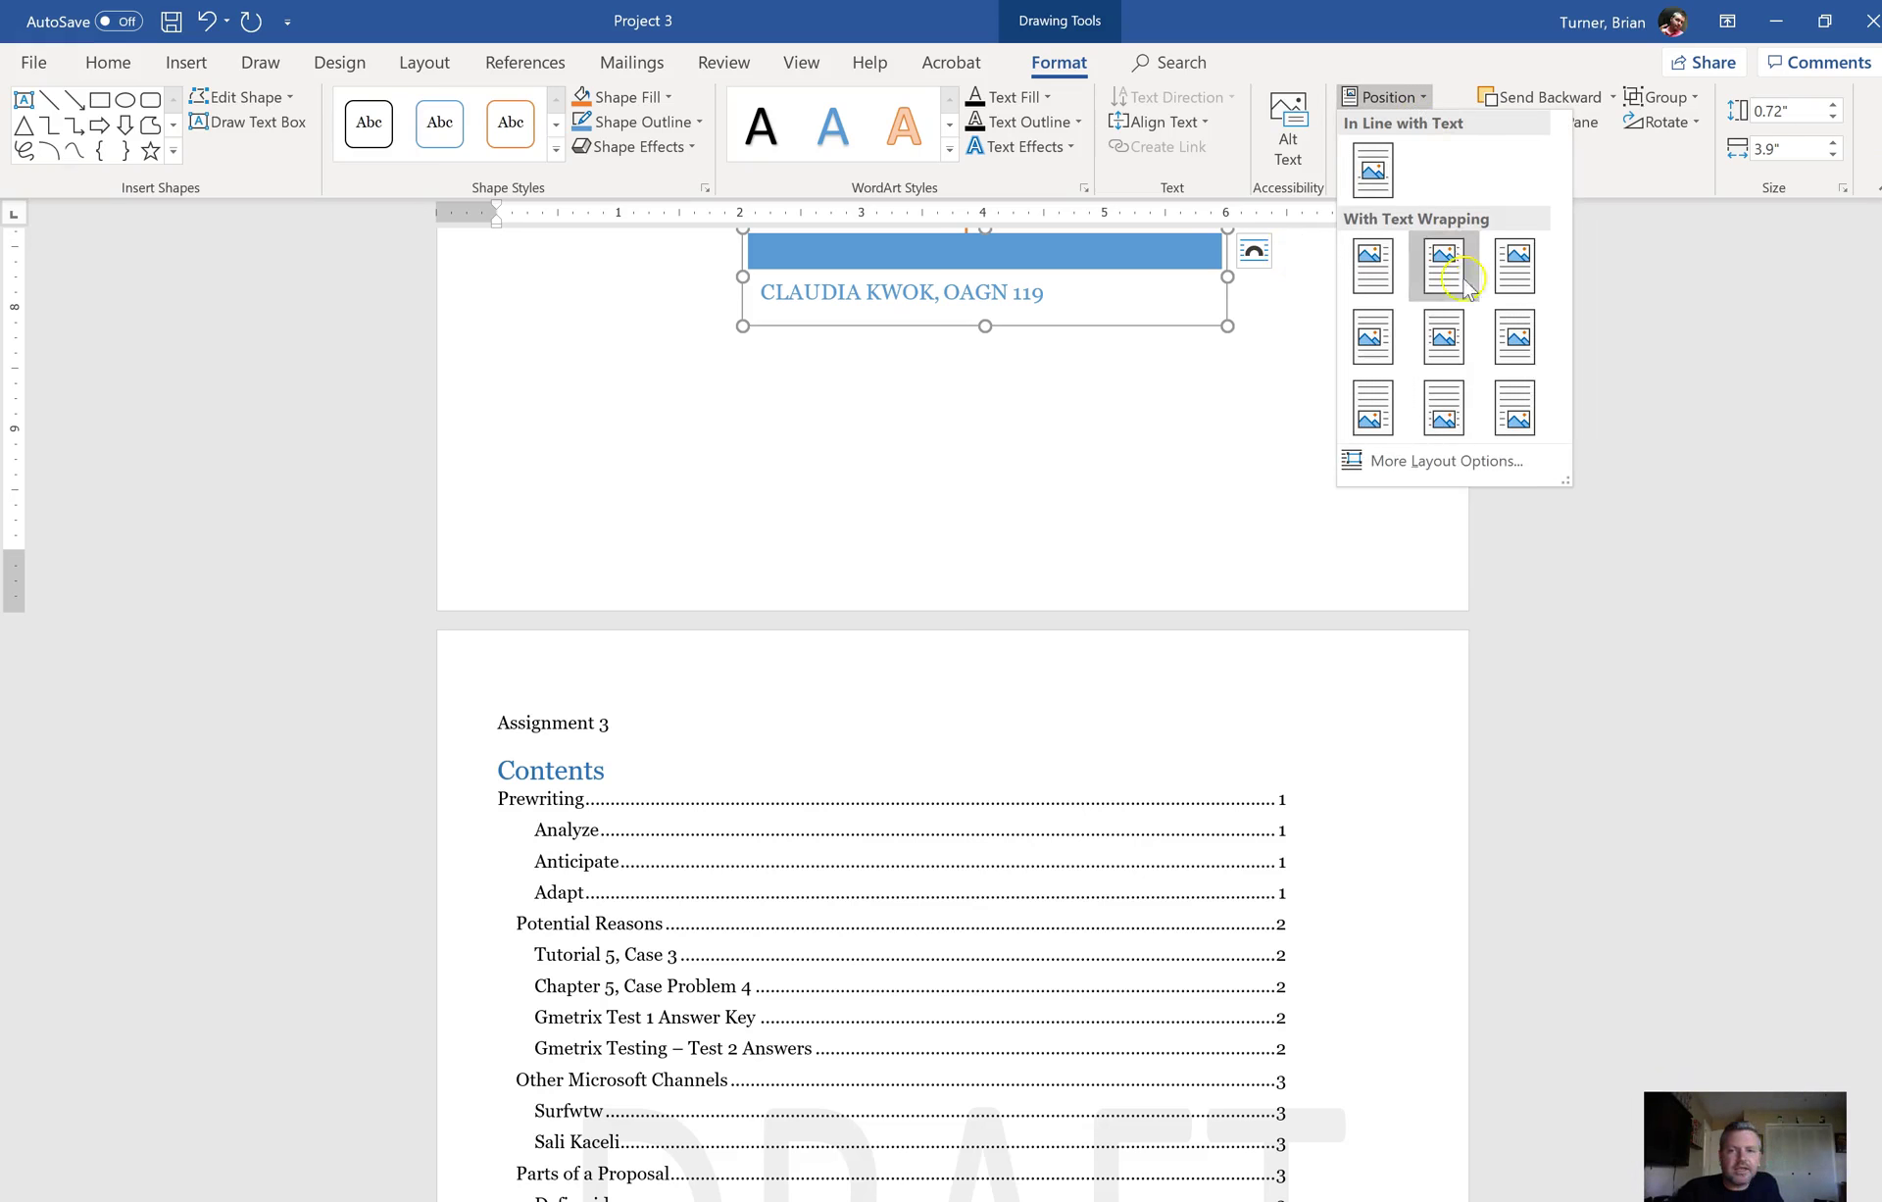
click(1447, 462)
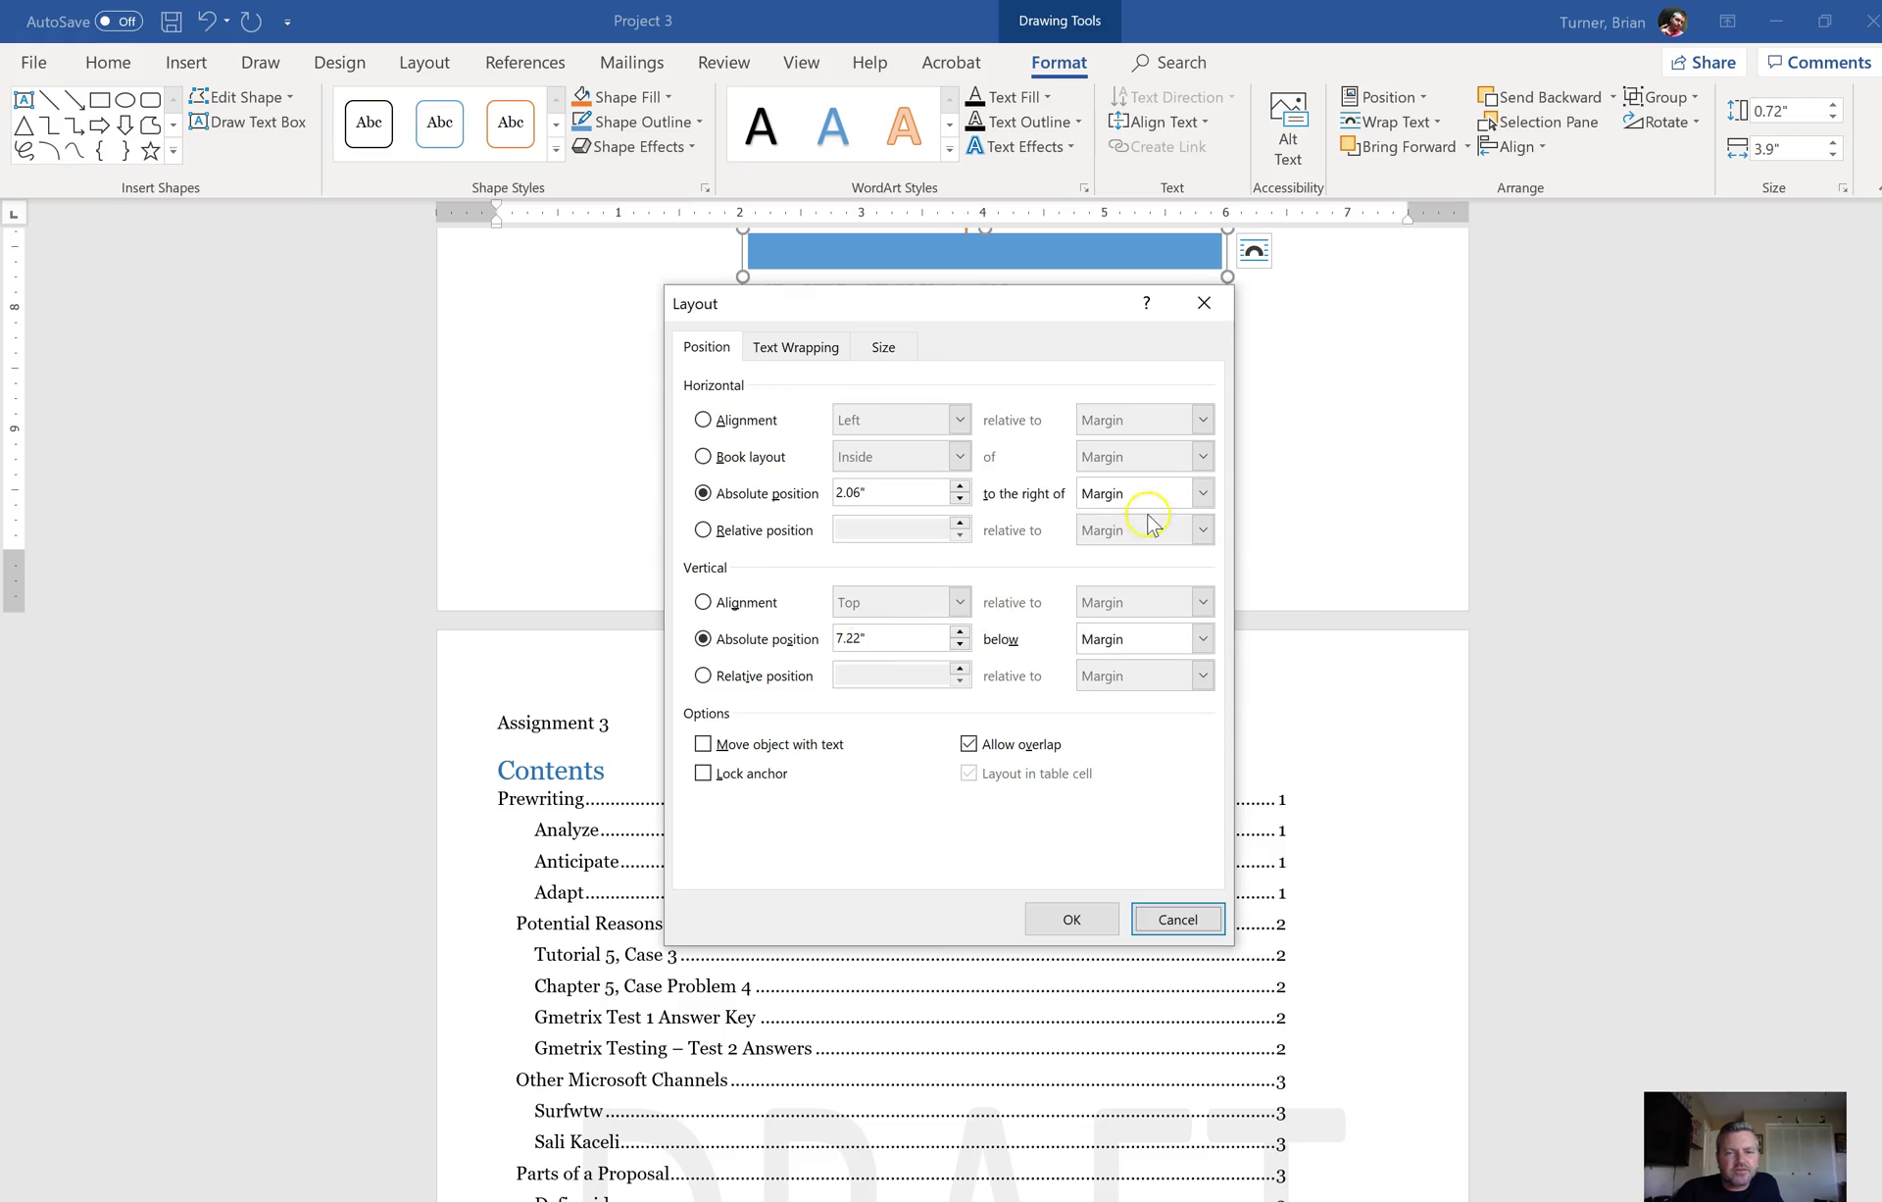
click(1186, 498)
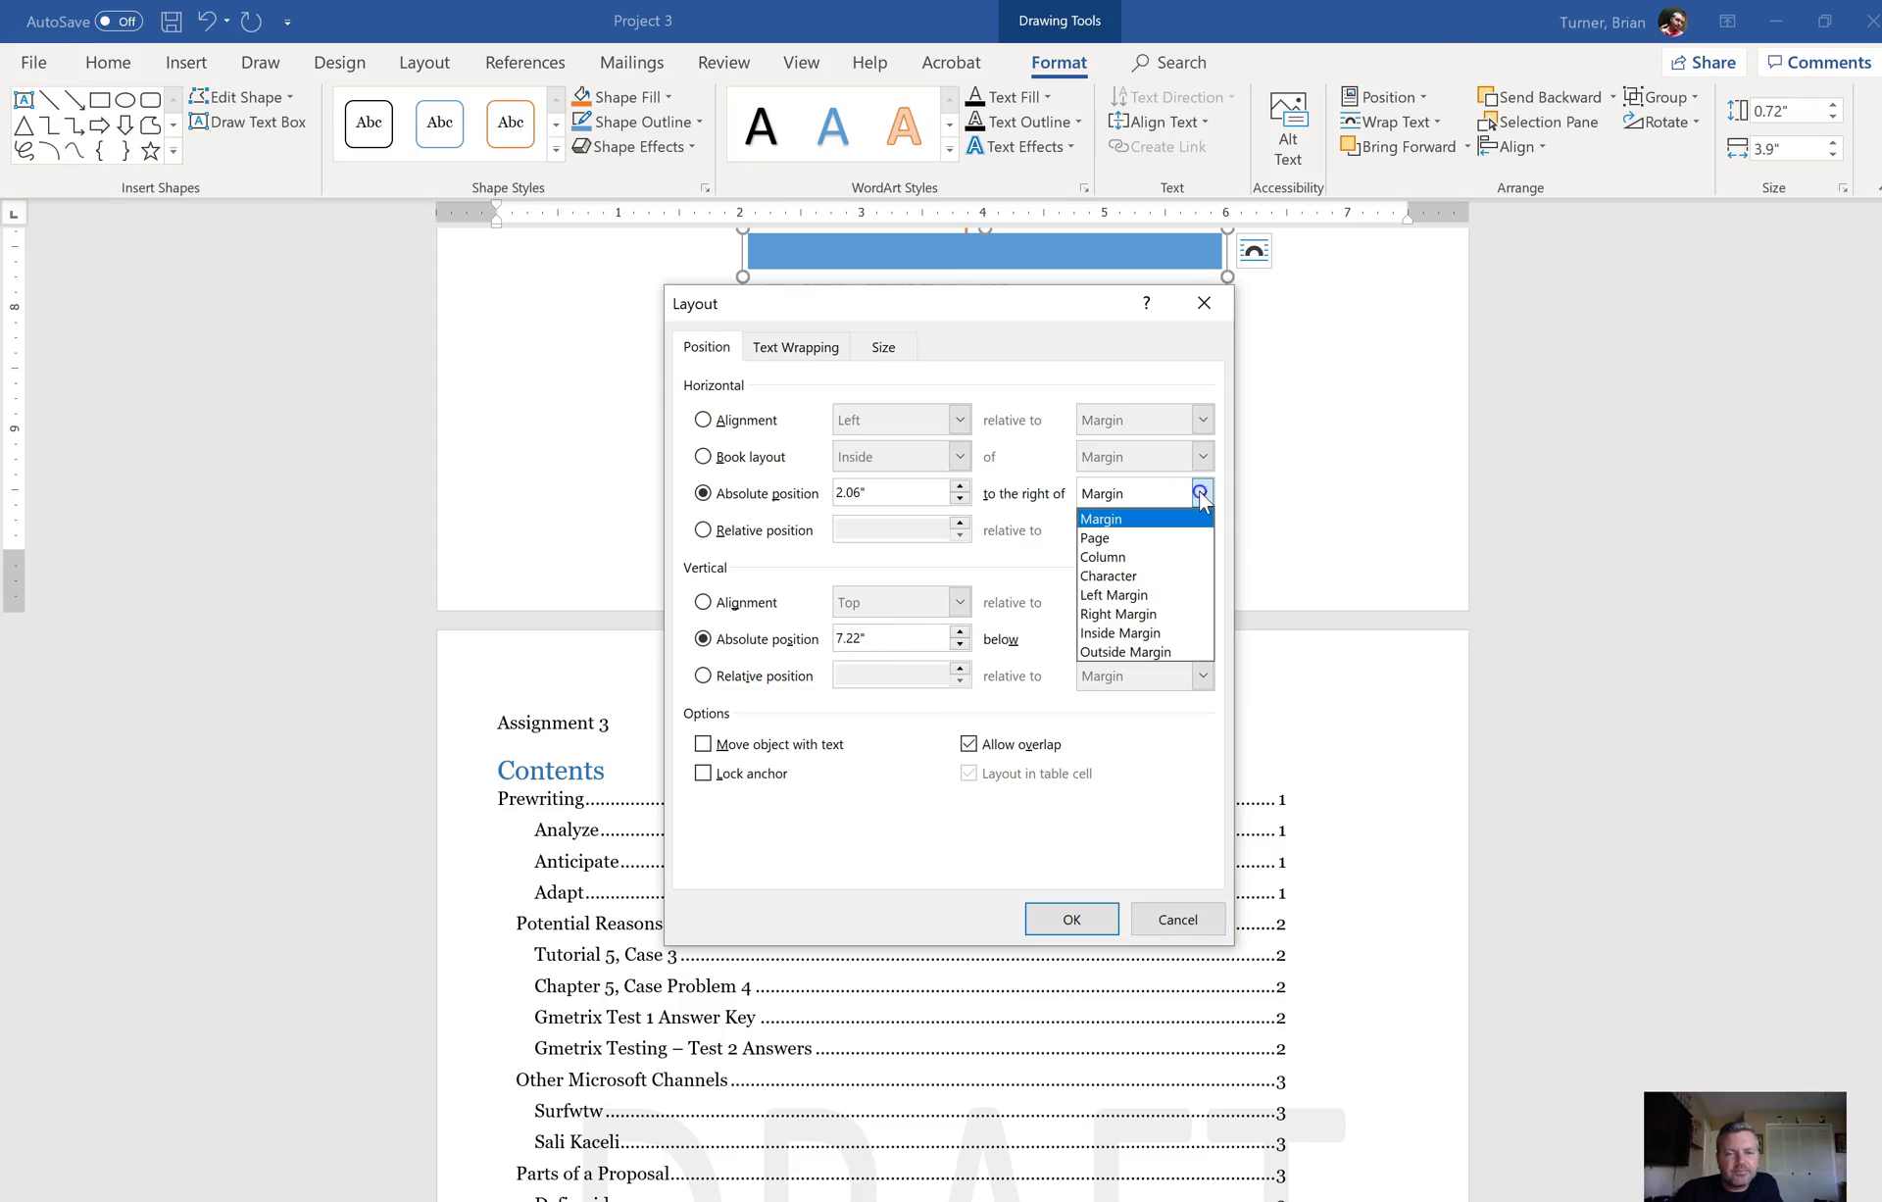
click(1189, 541)
click(1202, 639)
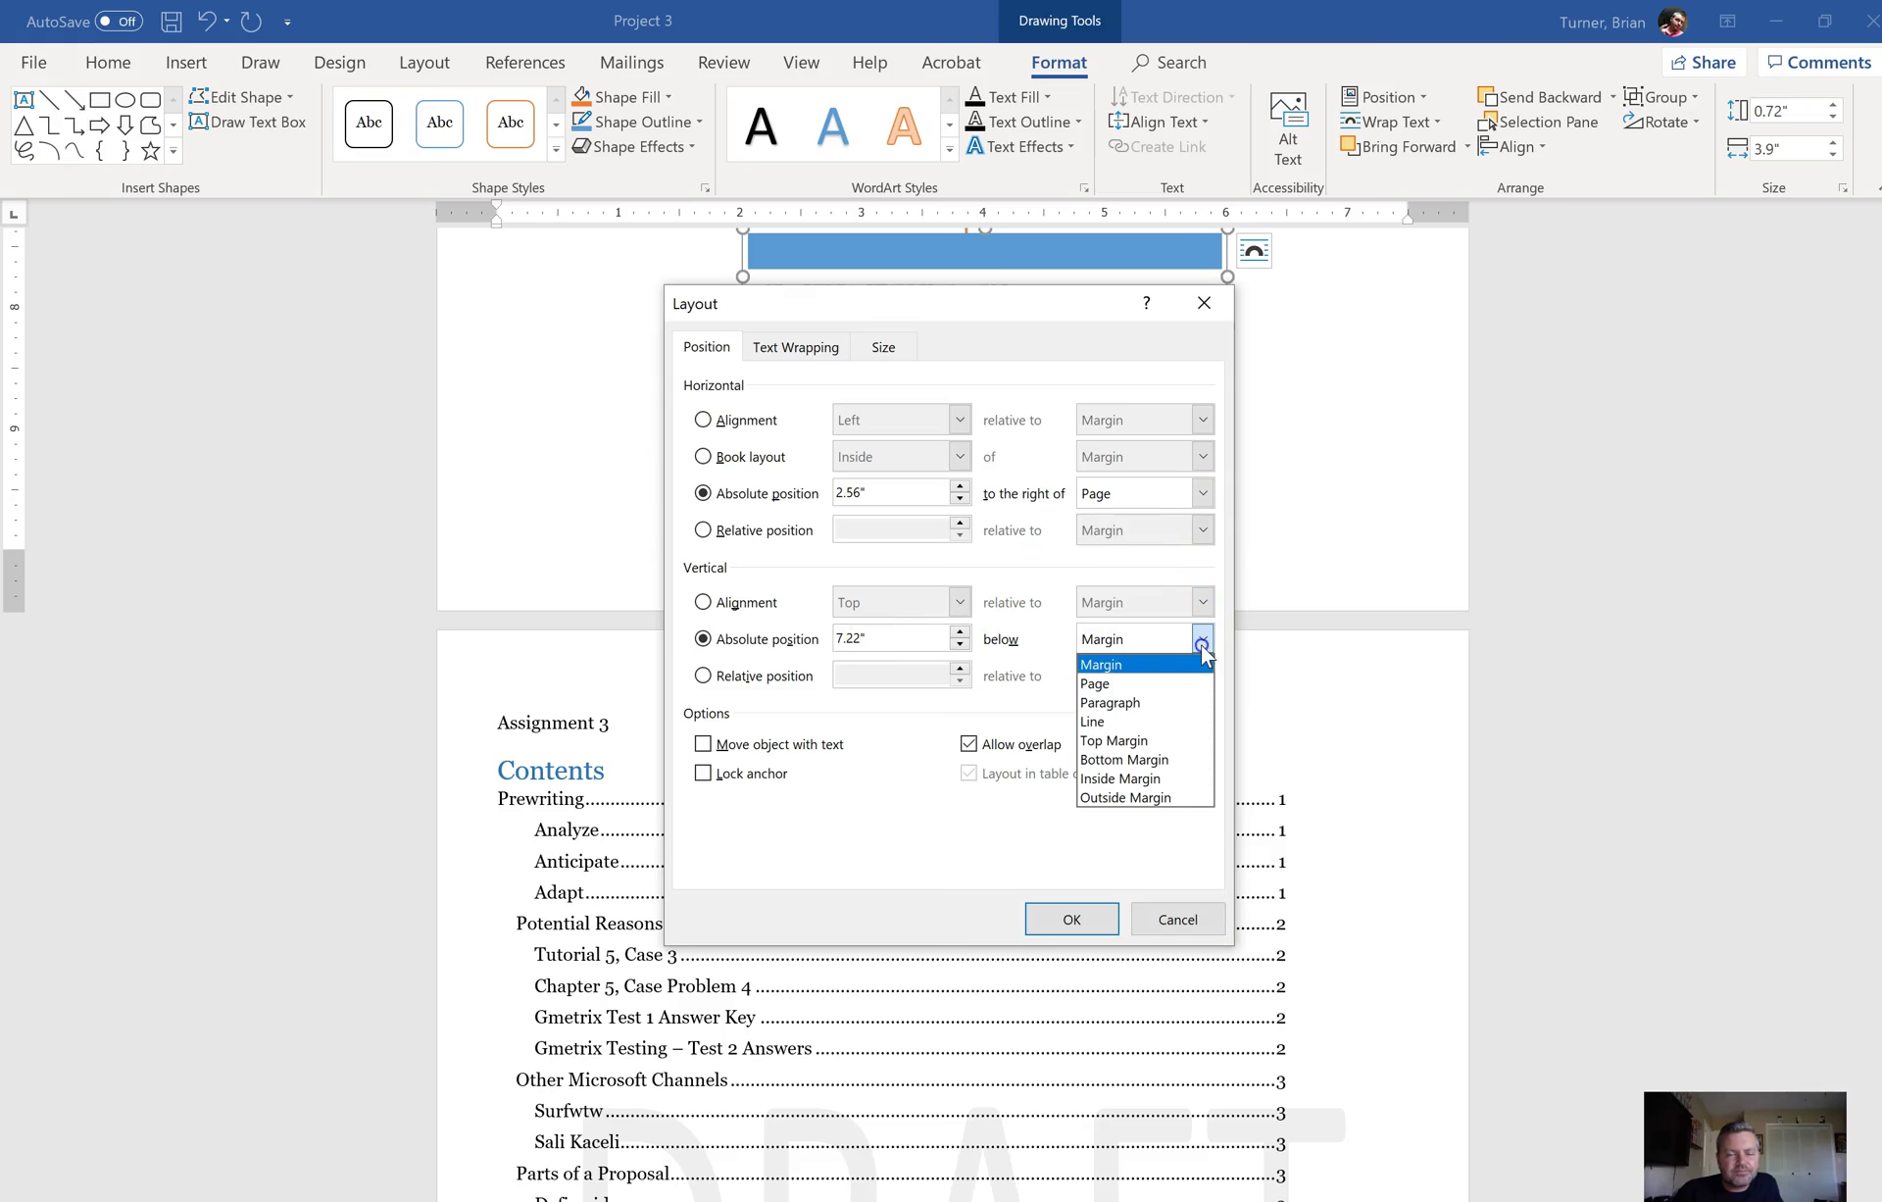
click(1194, 686)
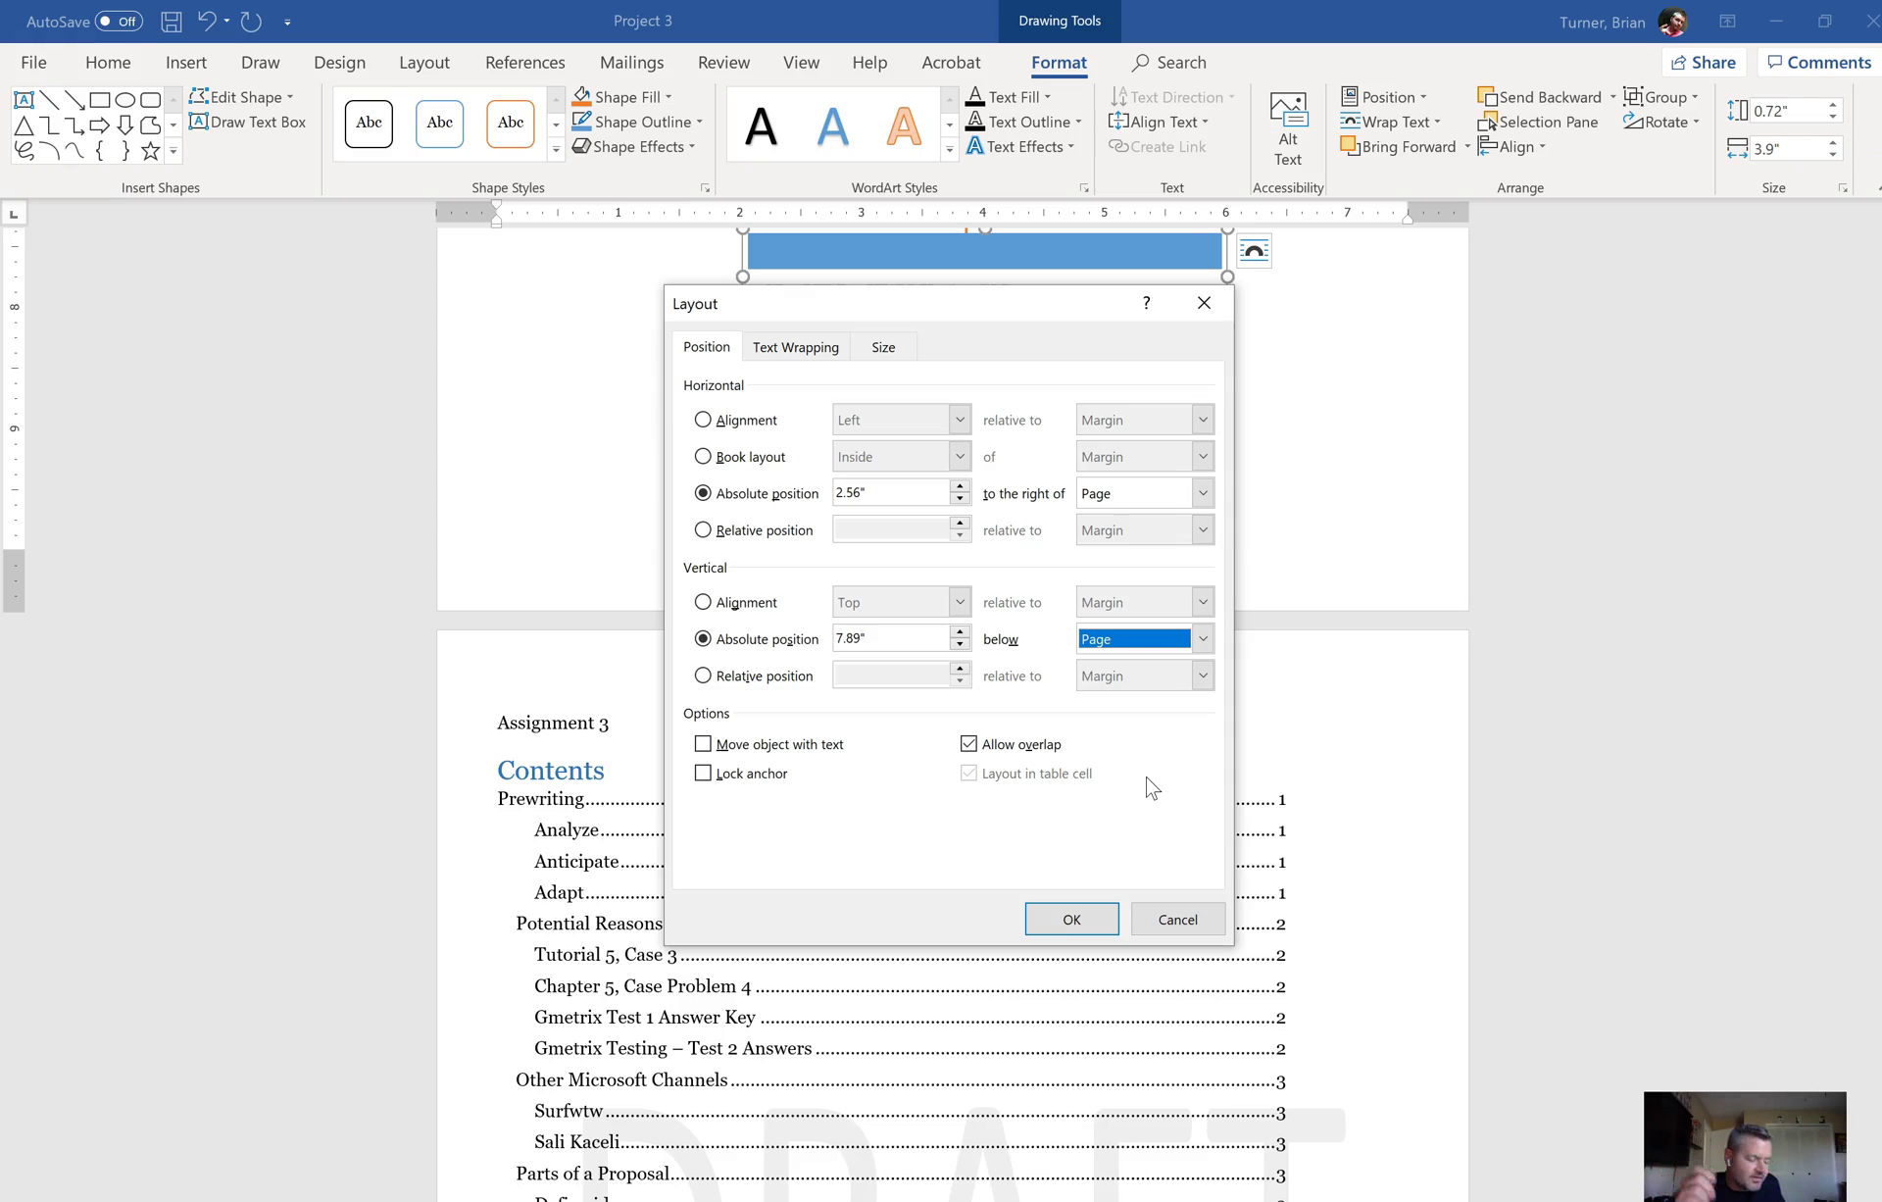
click(1088, 924)
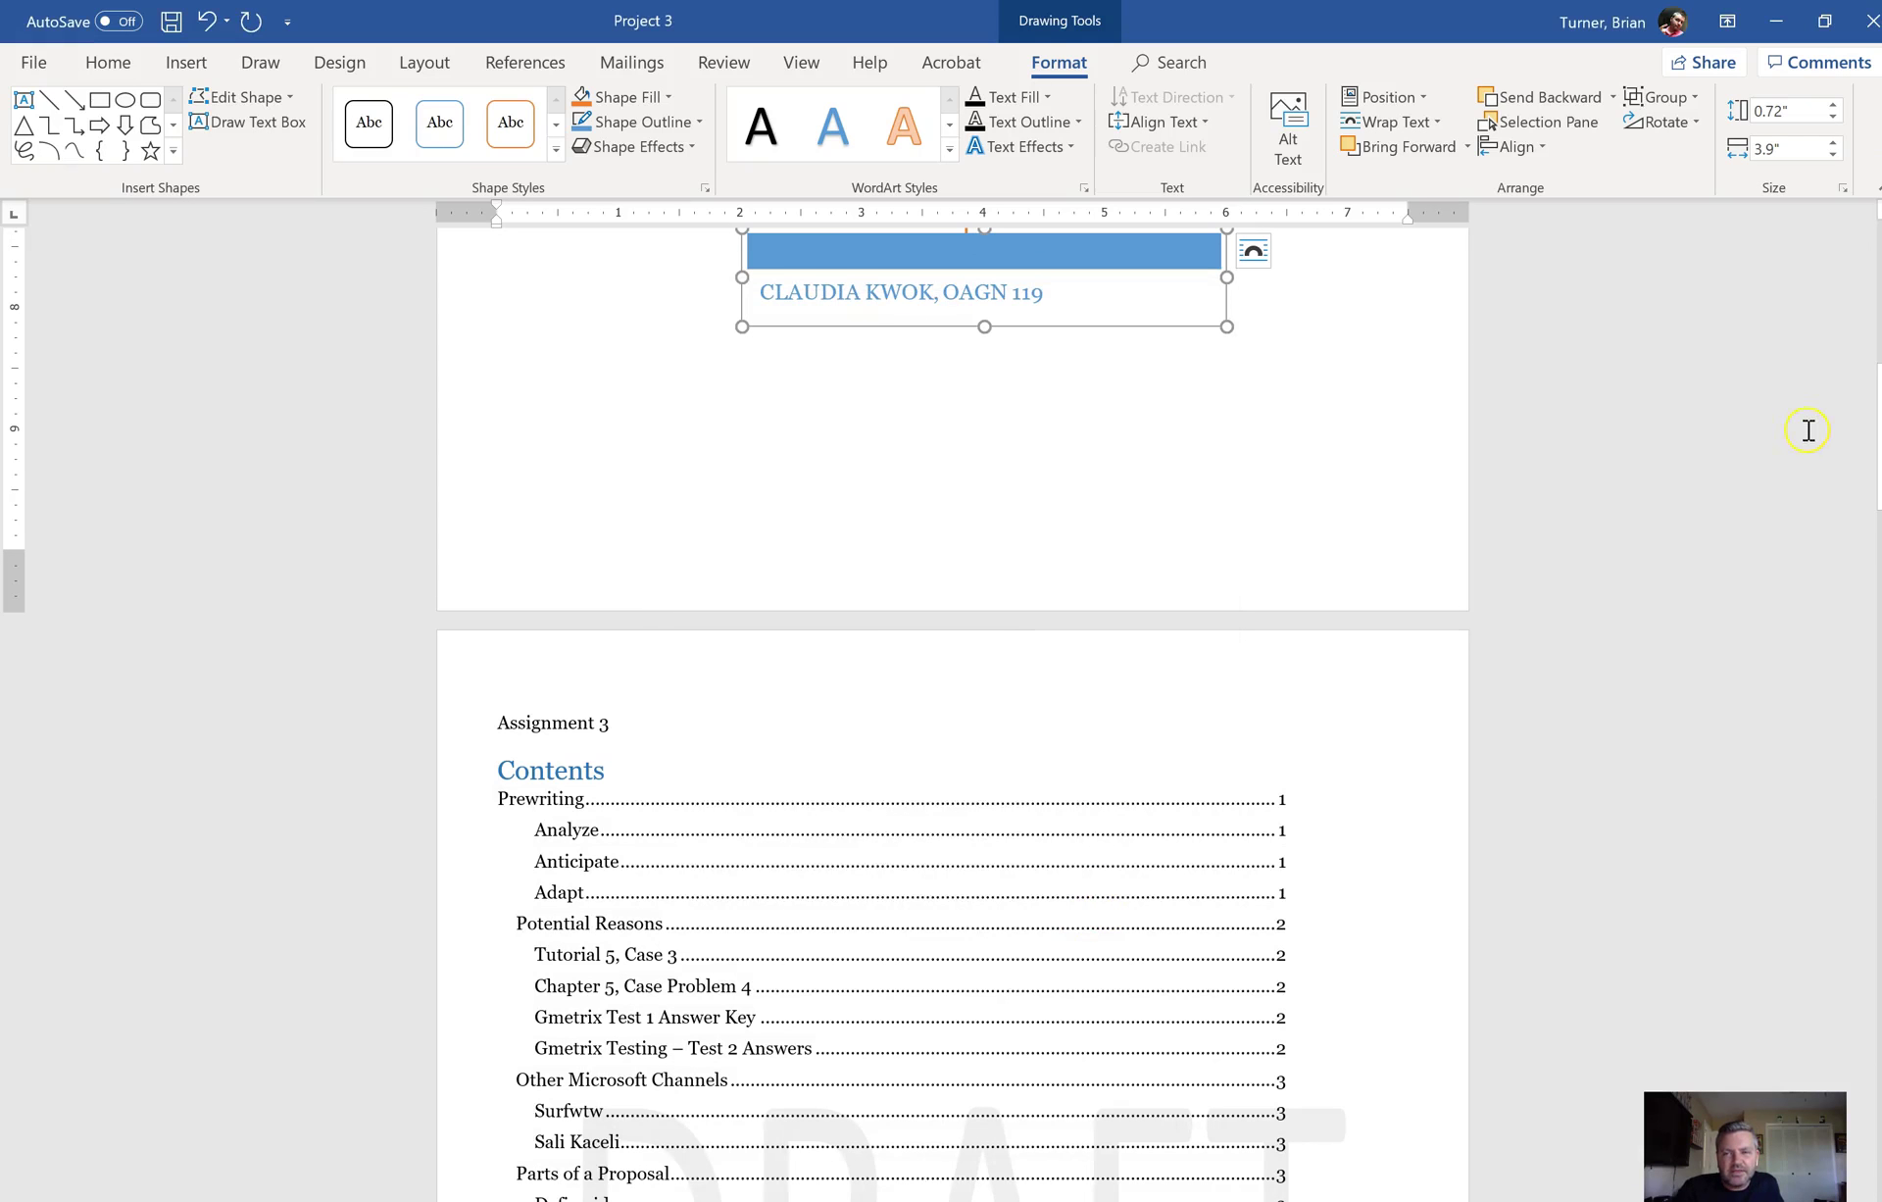
drag(1878, 410, 1879, 390)
Step: Set the name box to Bottom Center position with Square text wrapping
click(1138, 655)
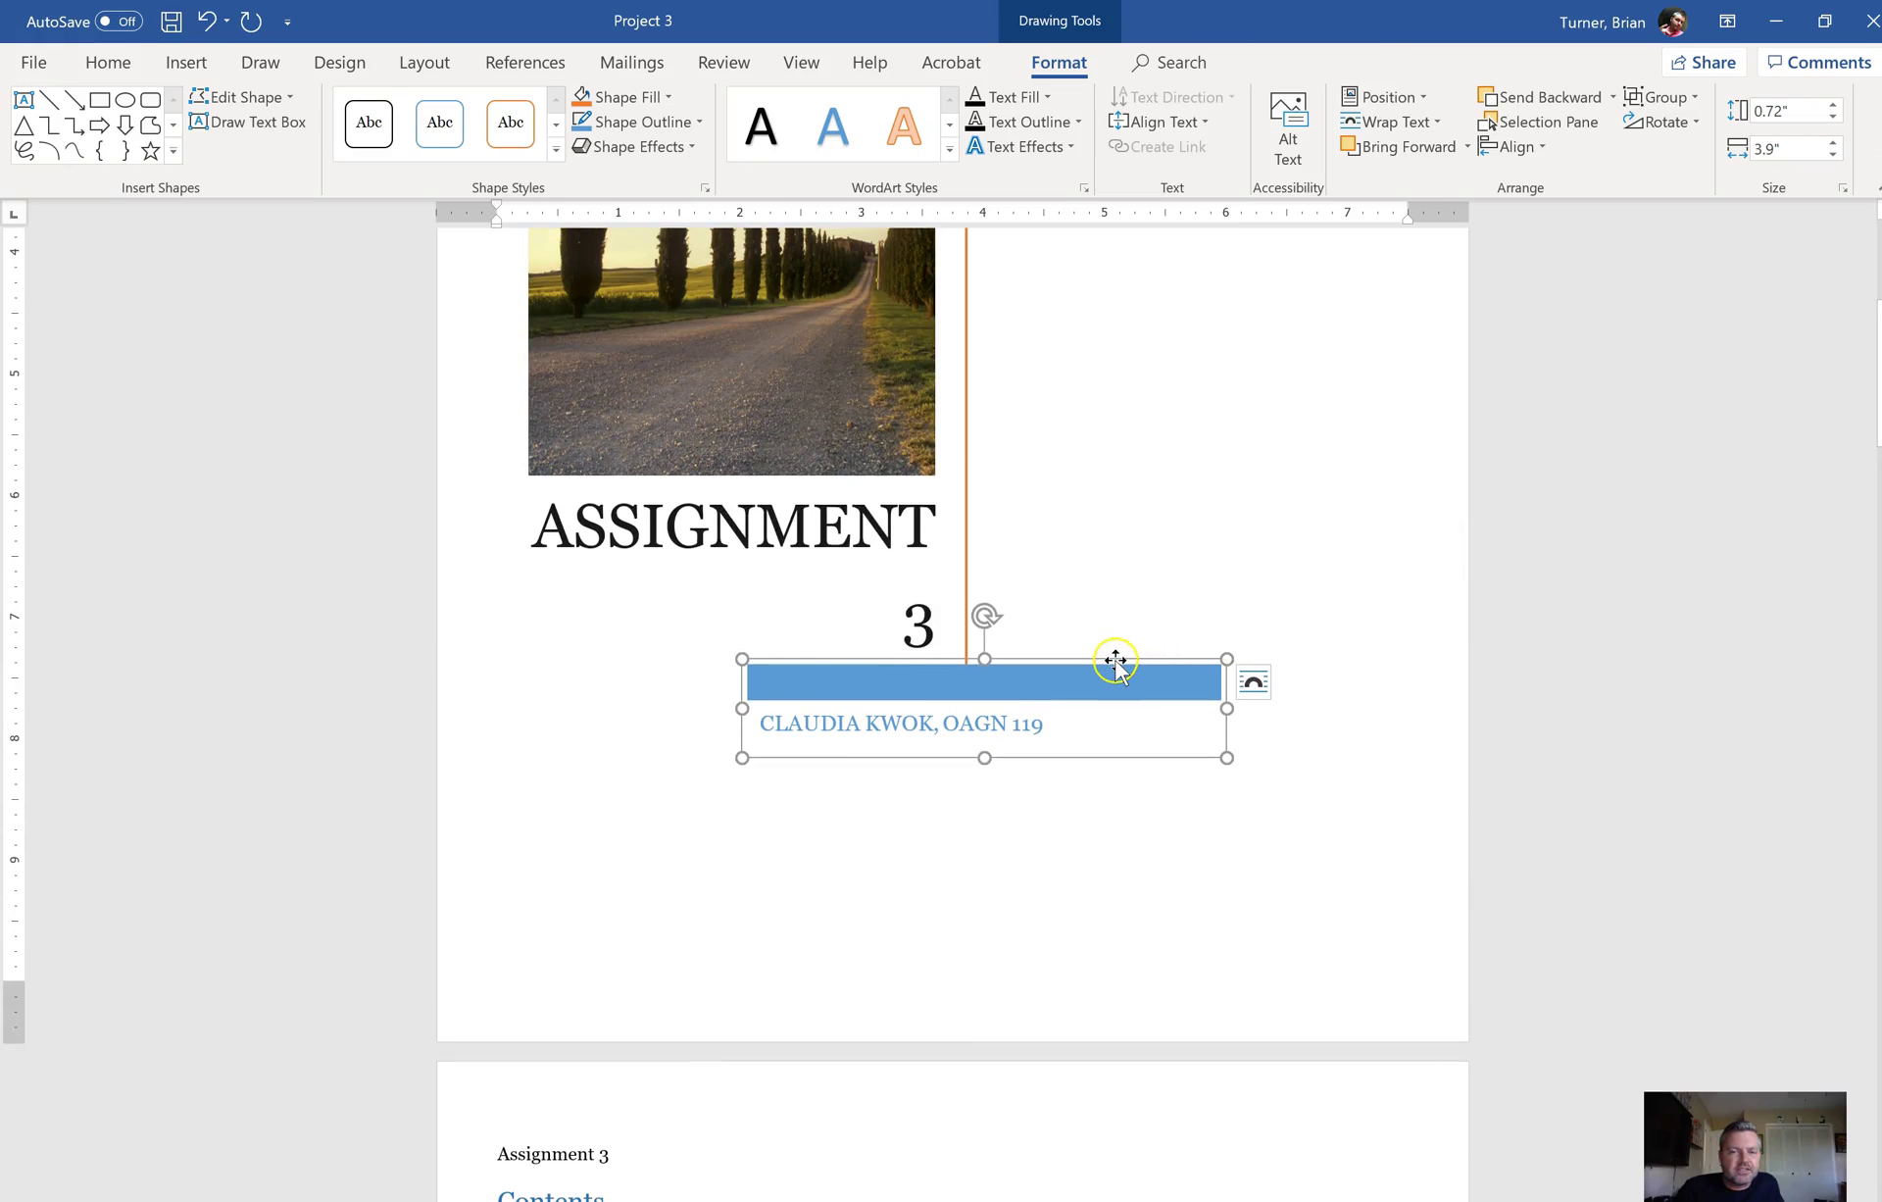
click(1420, 98)
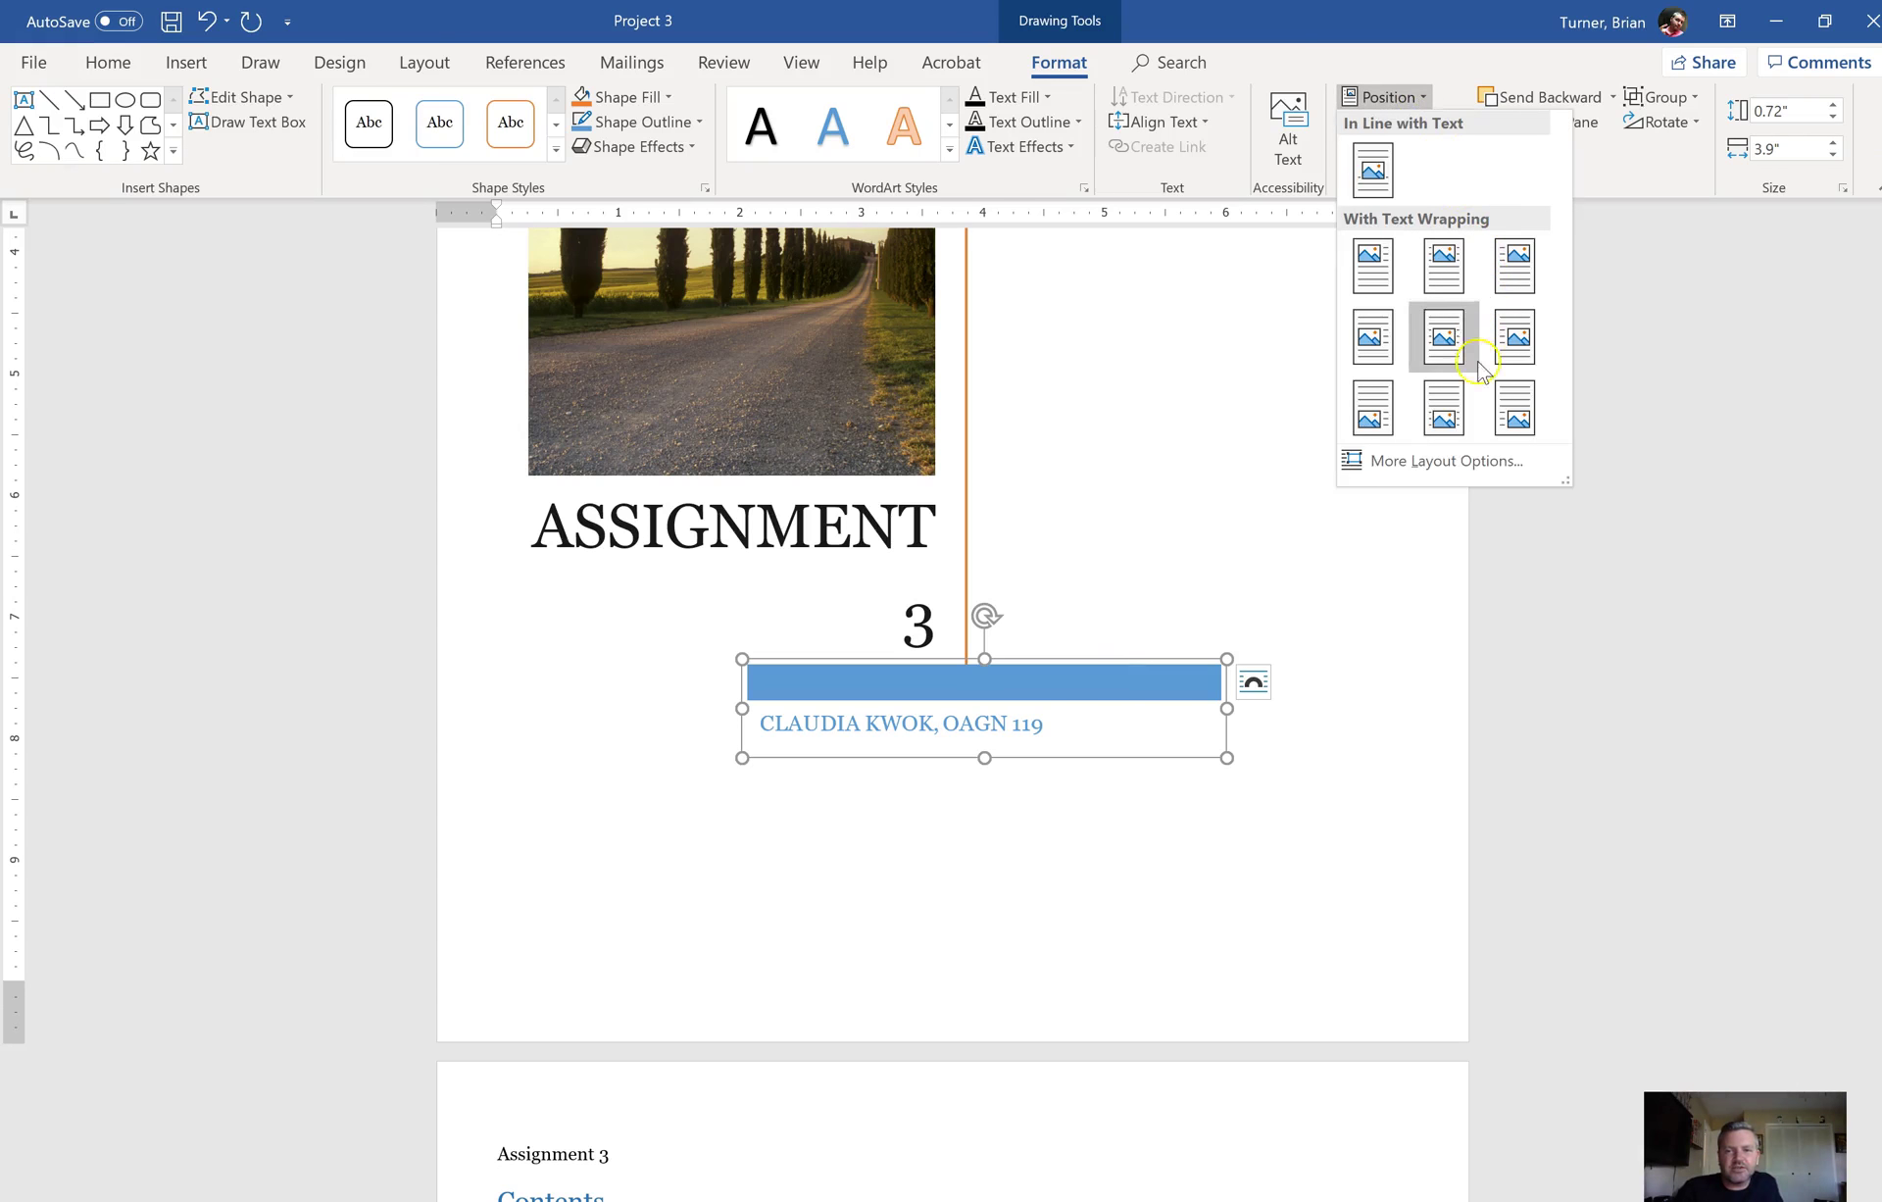
click(1442, 420)
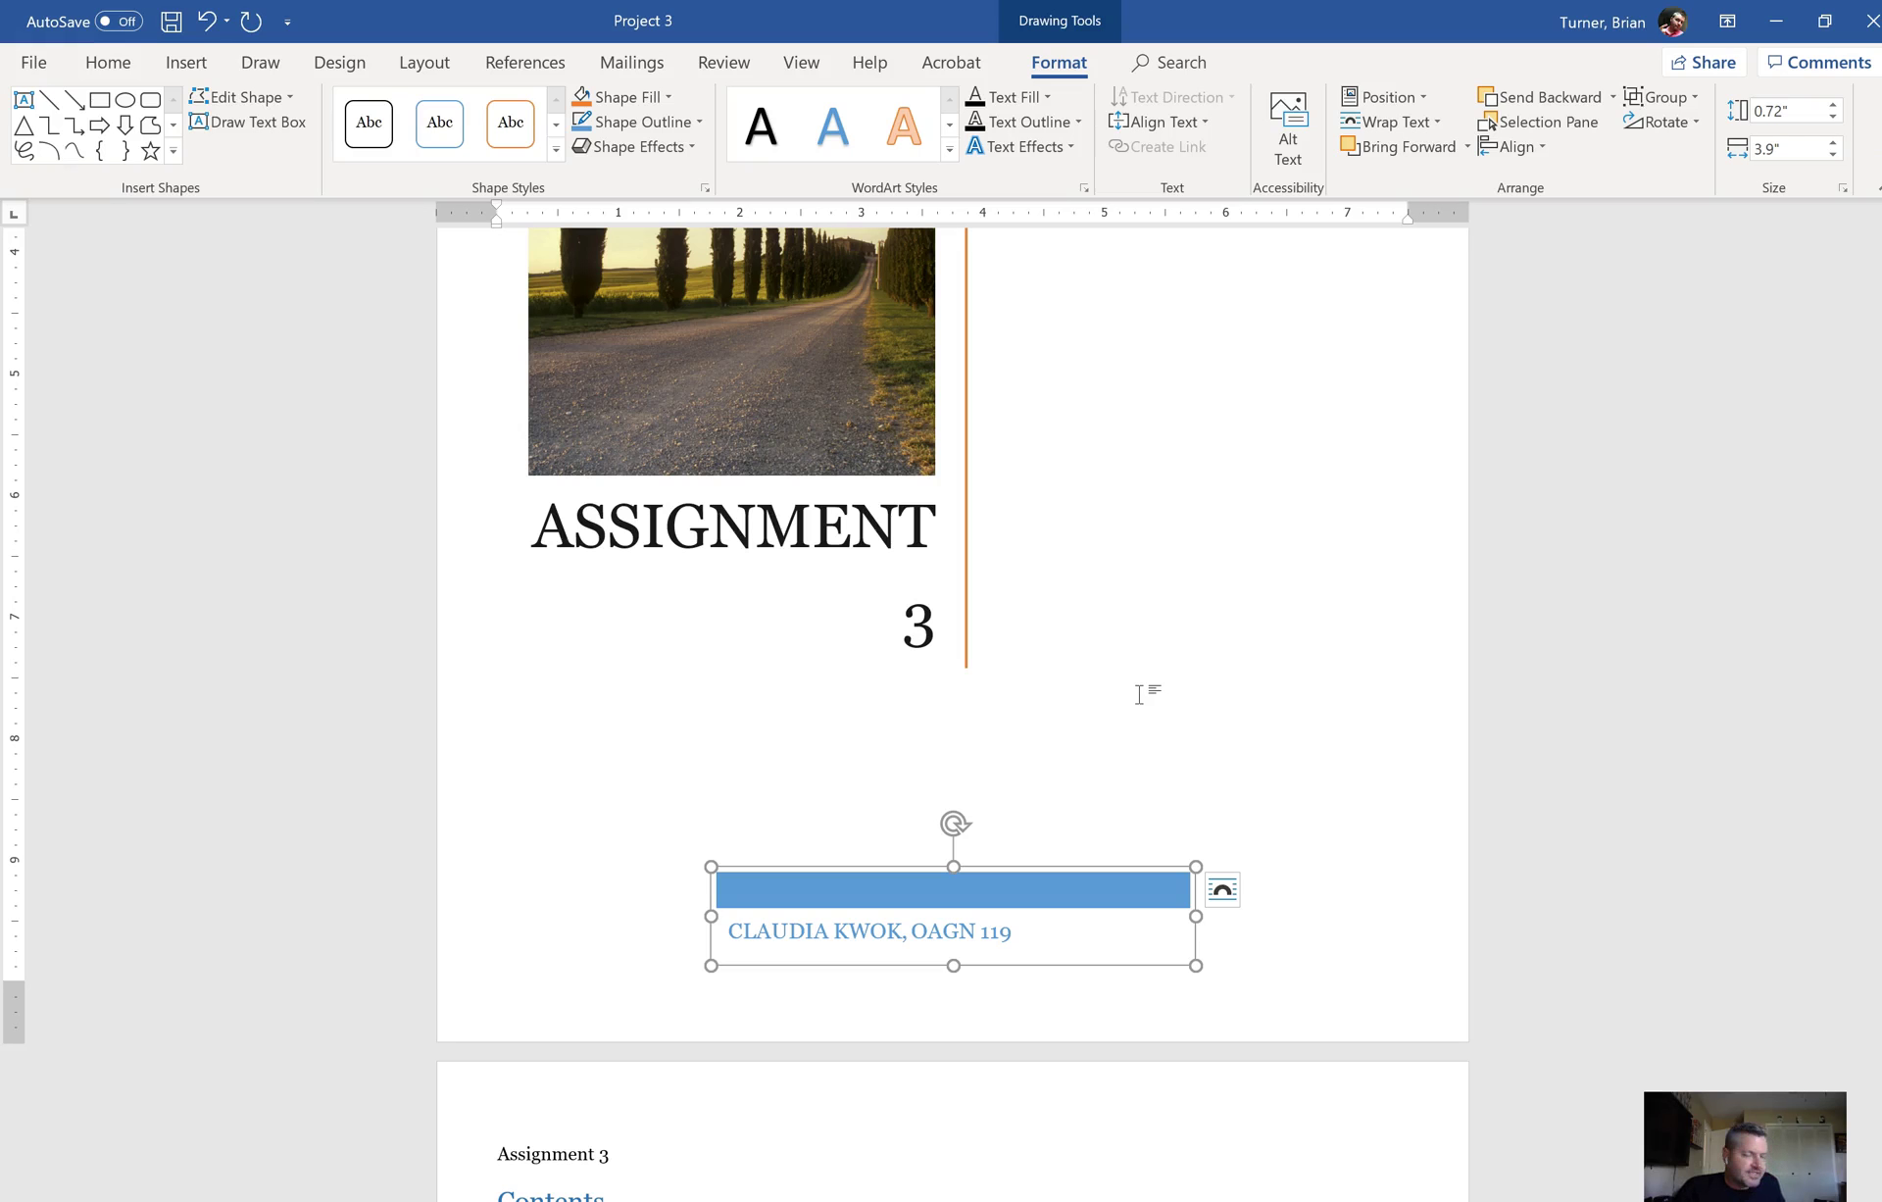
Step: Update the entire table of contents, leaving only the proposal heading on page 2
scroll(1873, 393, down, 10)
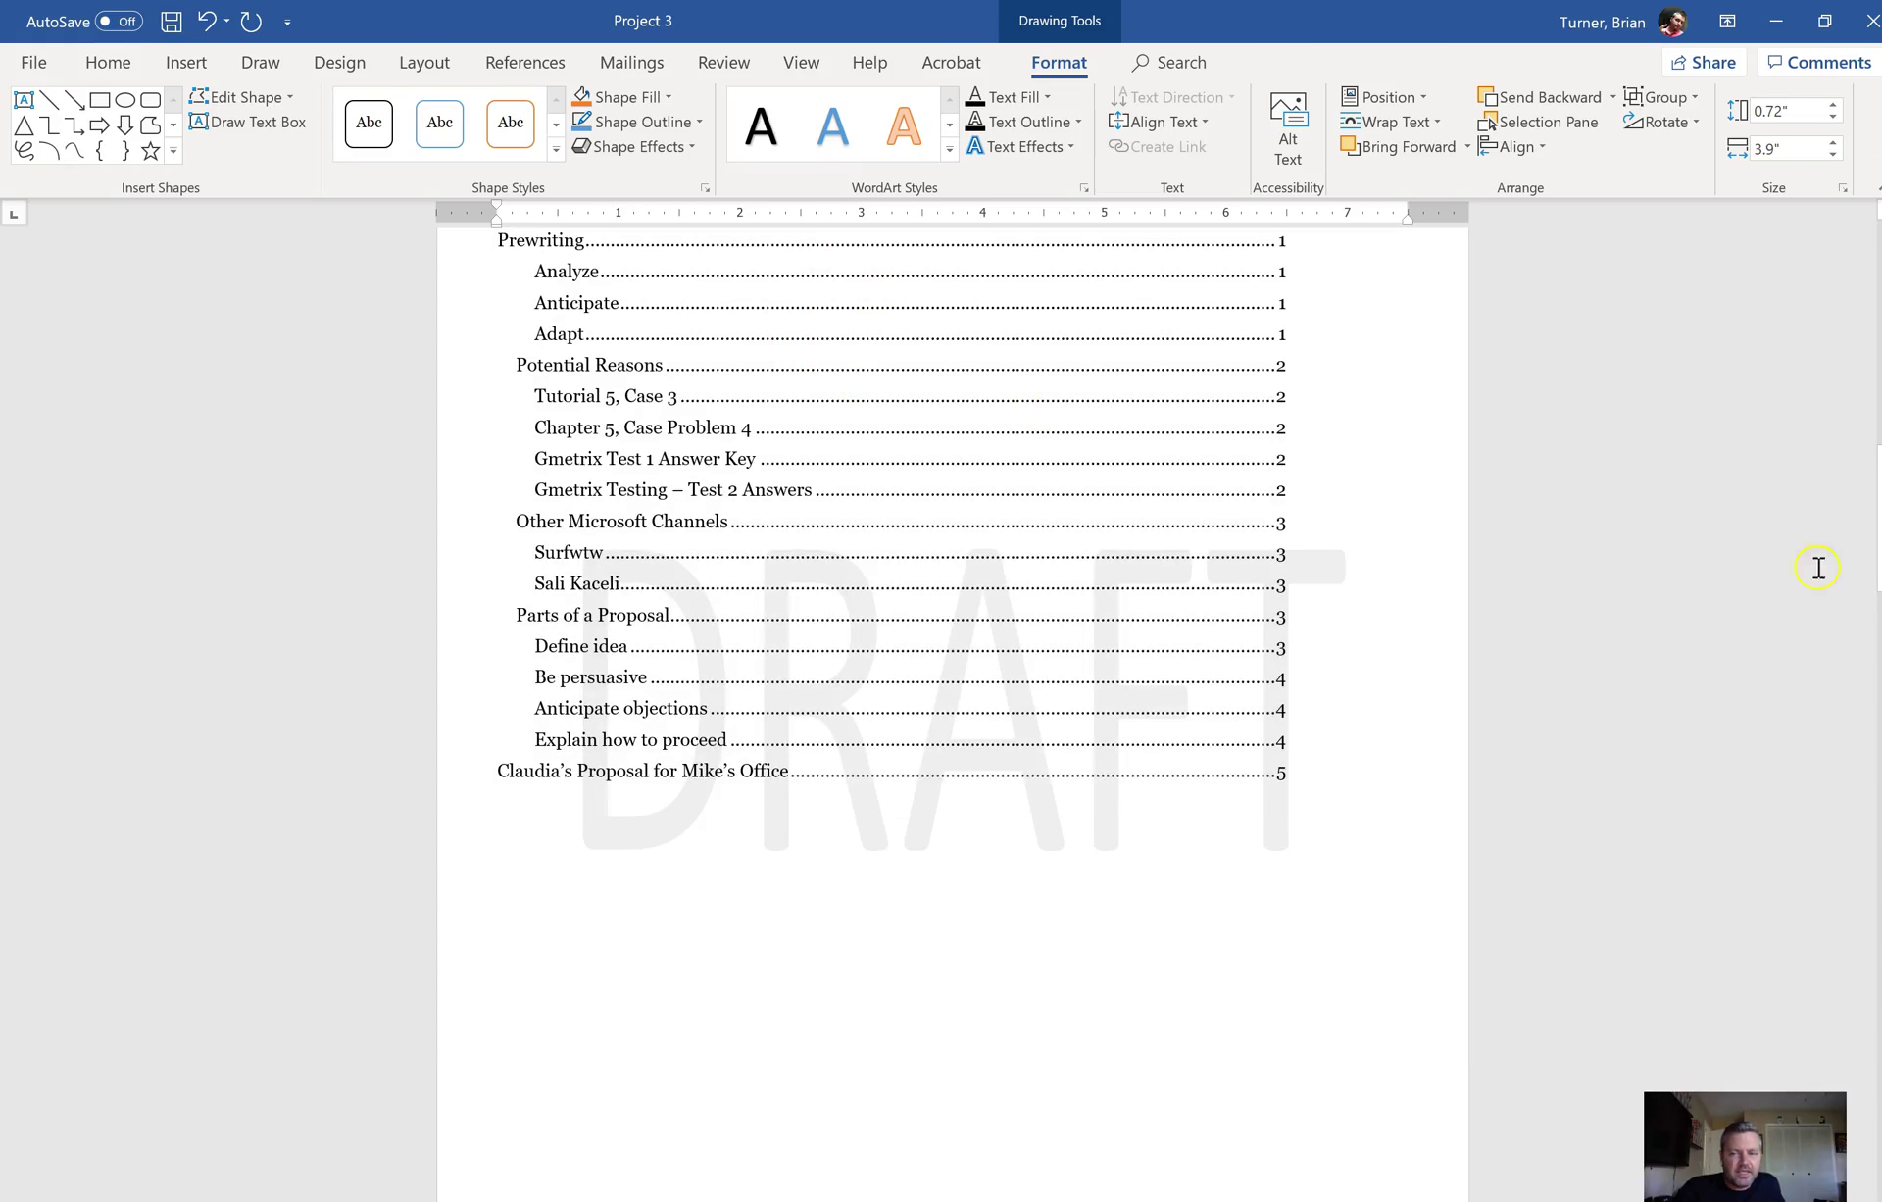
drag(1879, 568, 1880, 548)
click(645, 406)
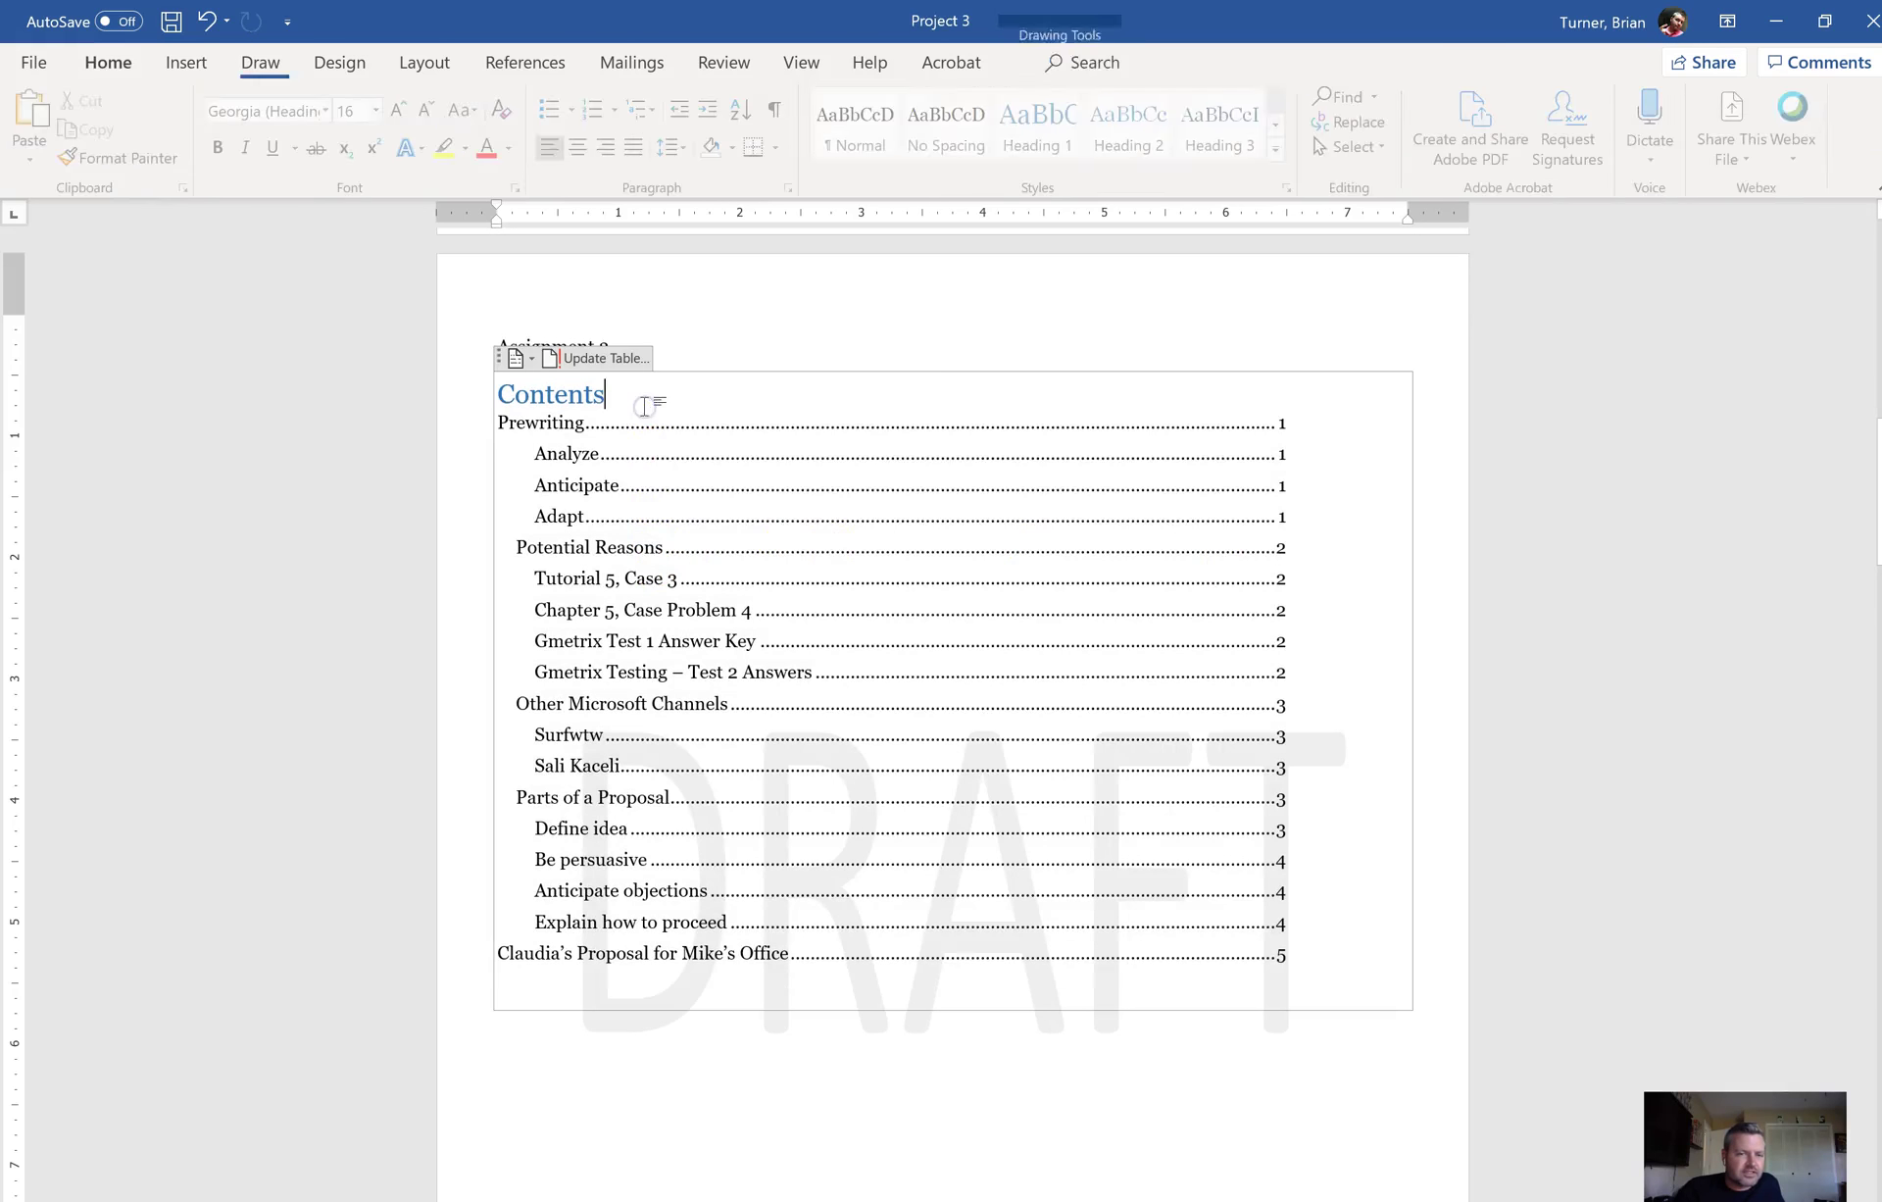
click(580, 360)
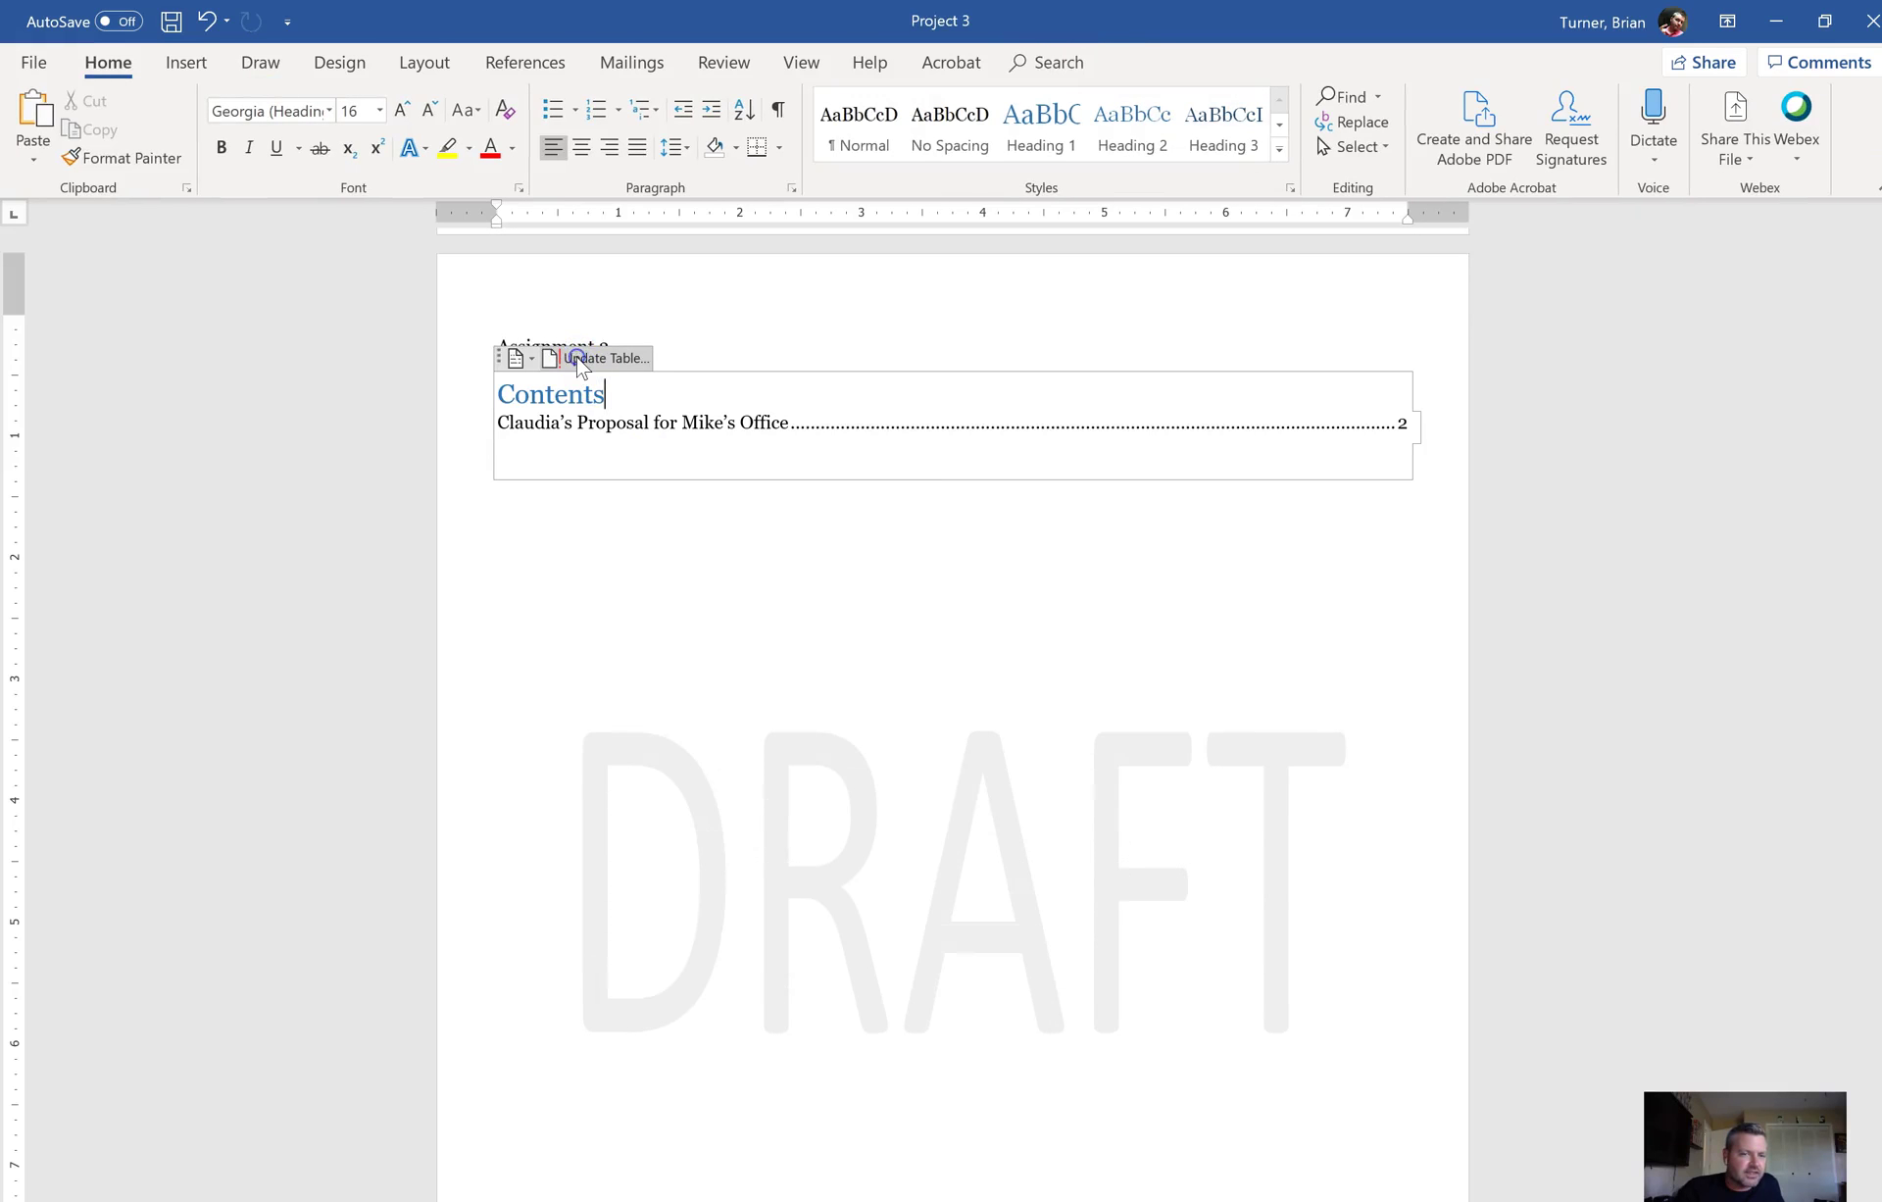
click(579, 361)
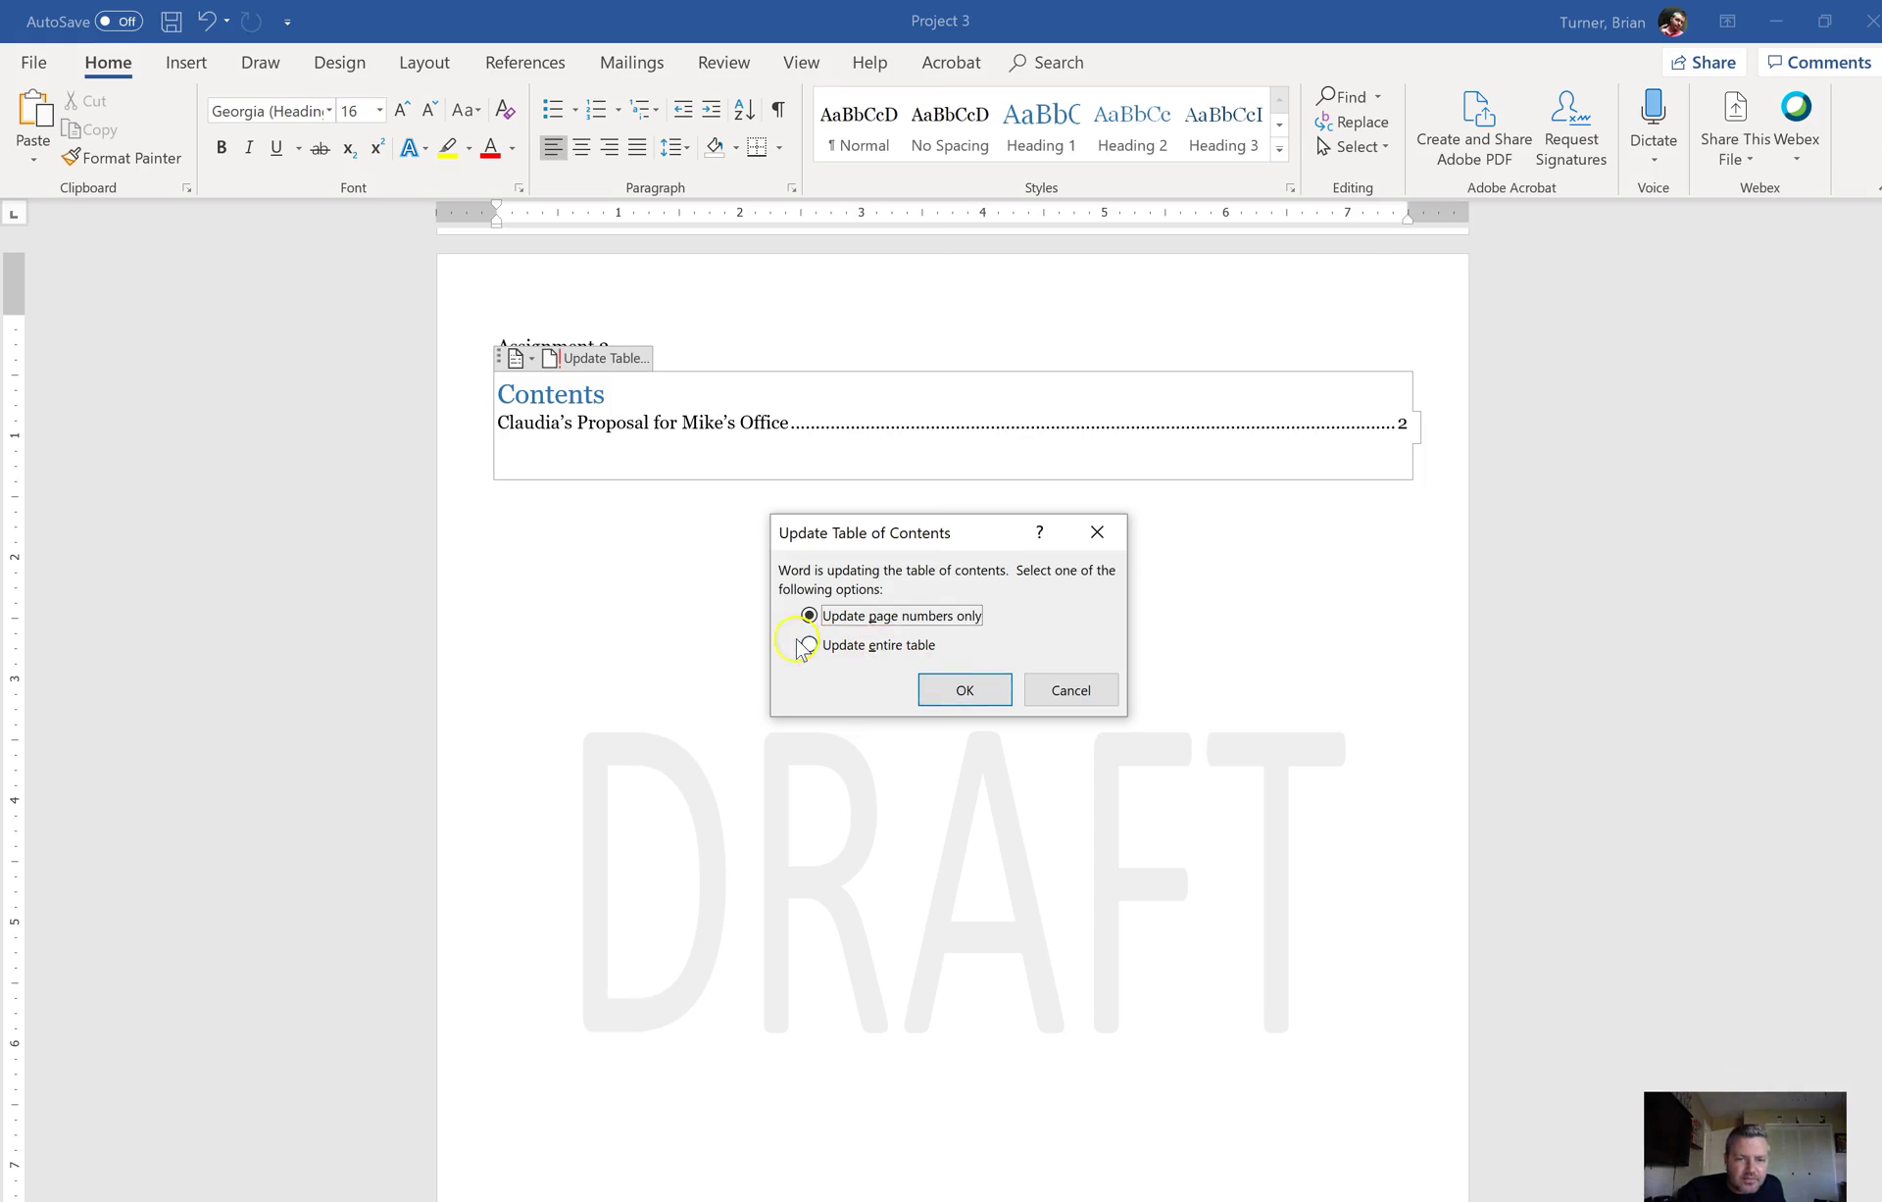
click(802, 645)
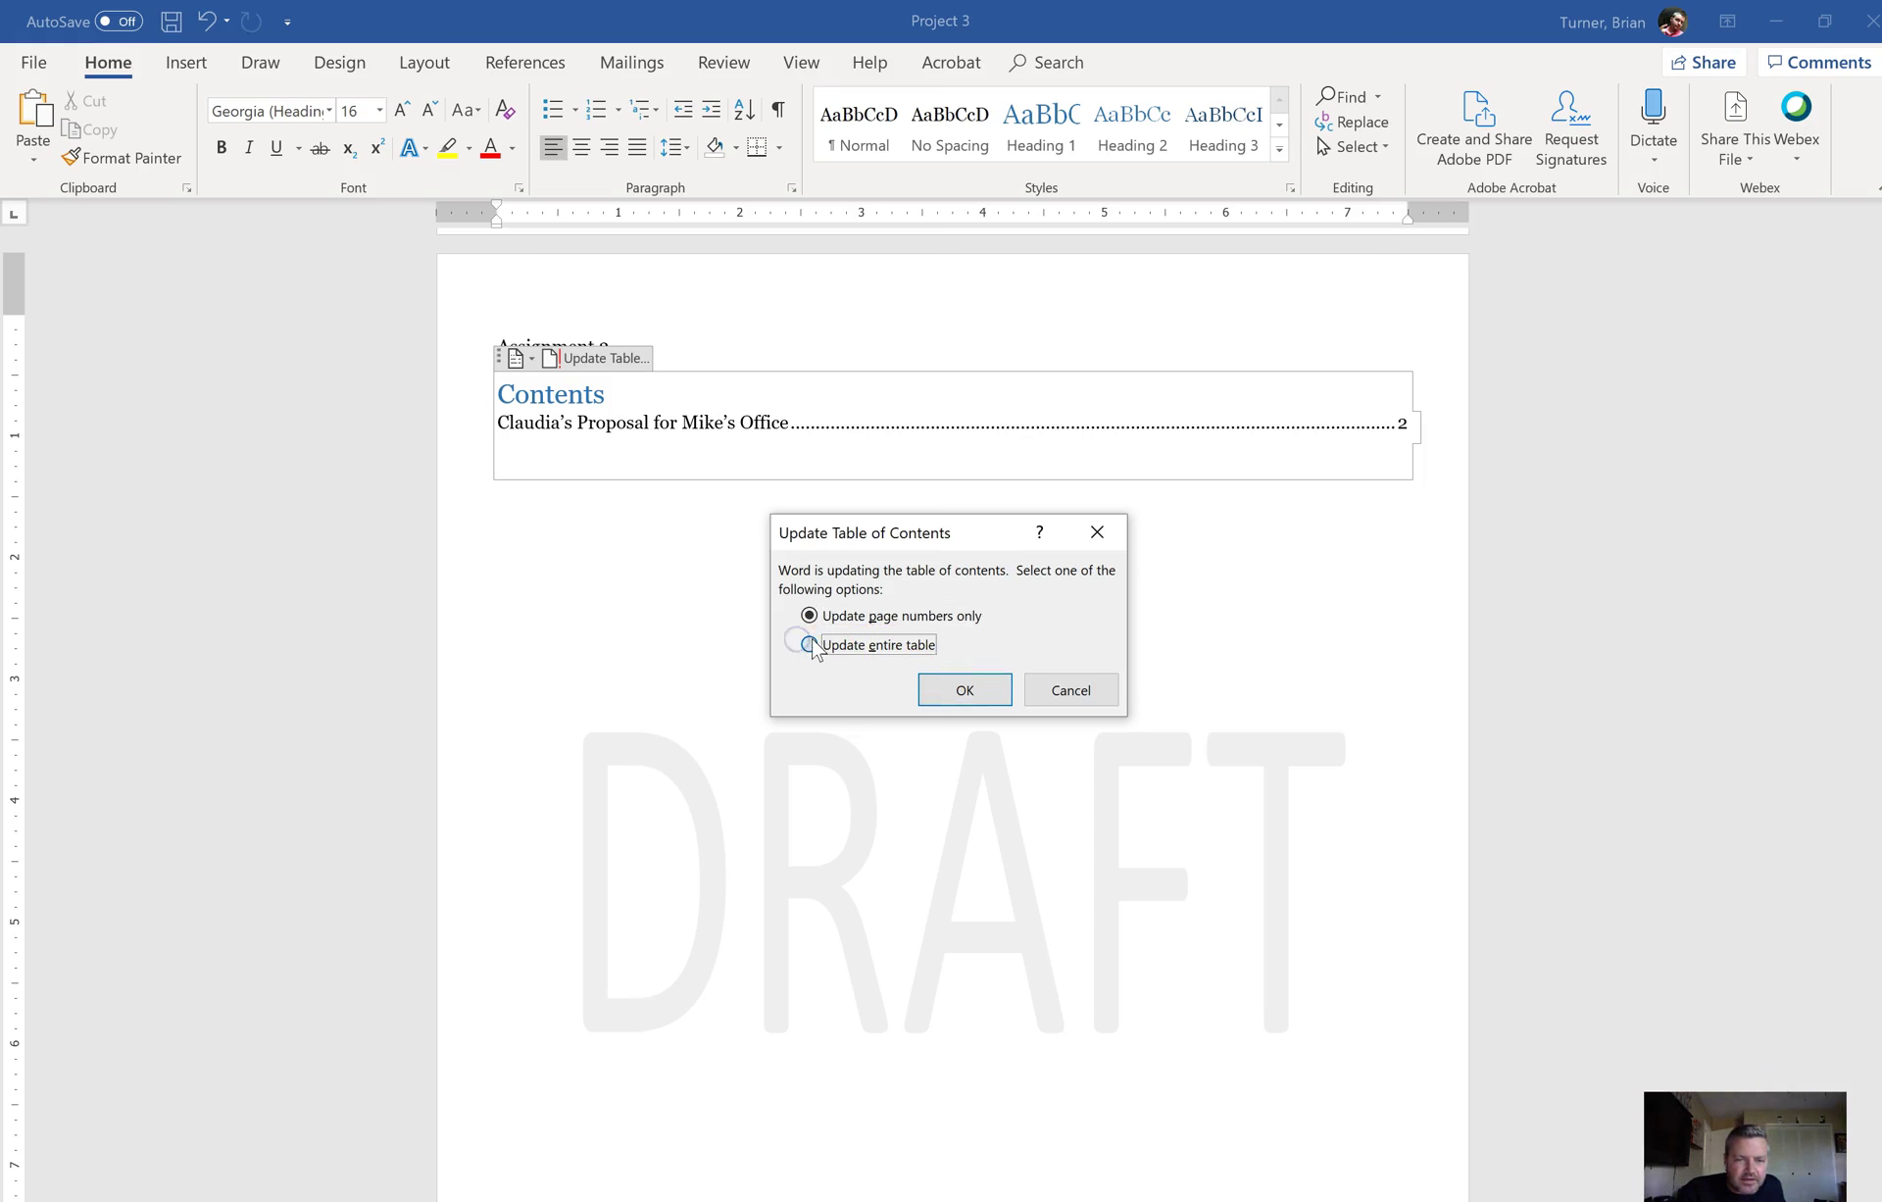
click(942, 686)
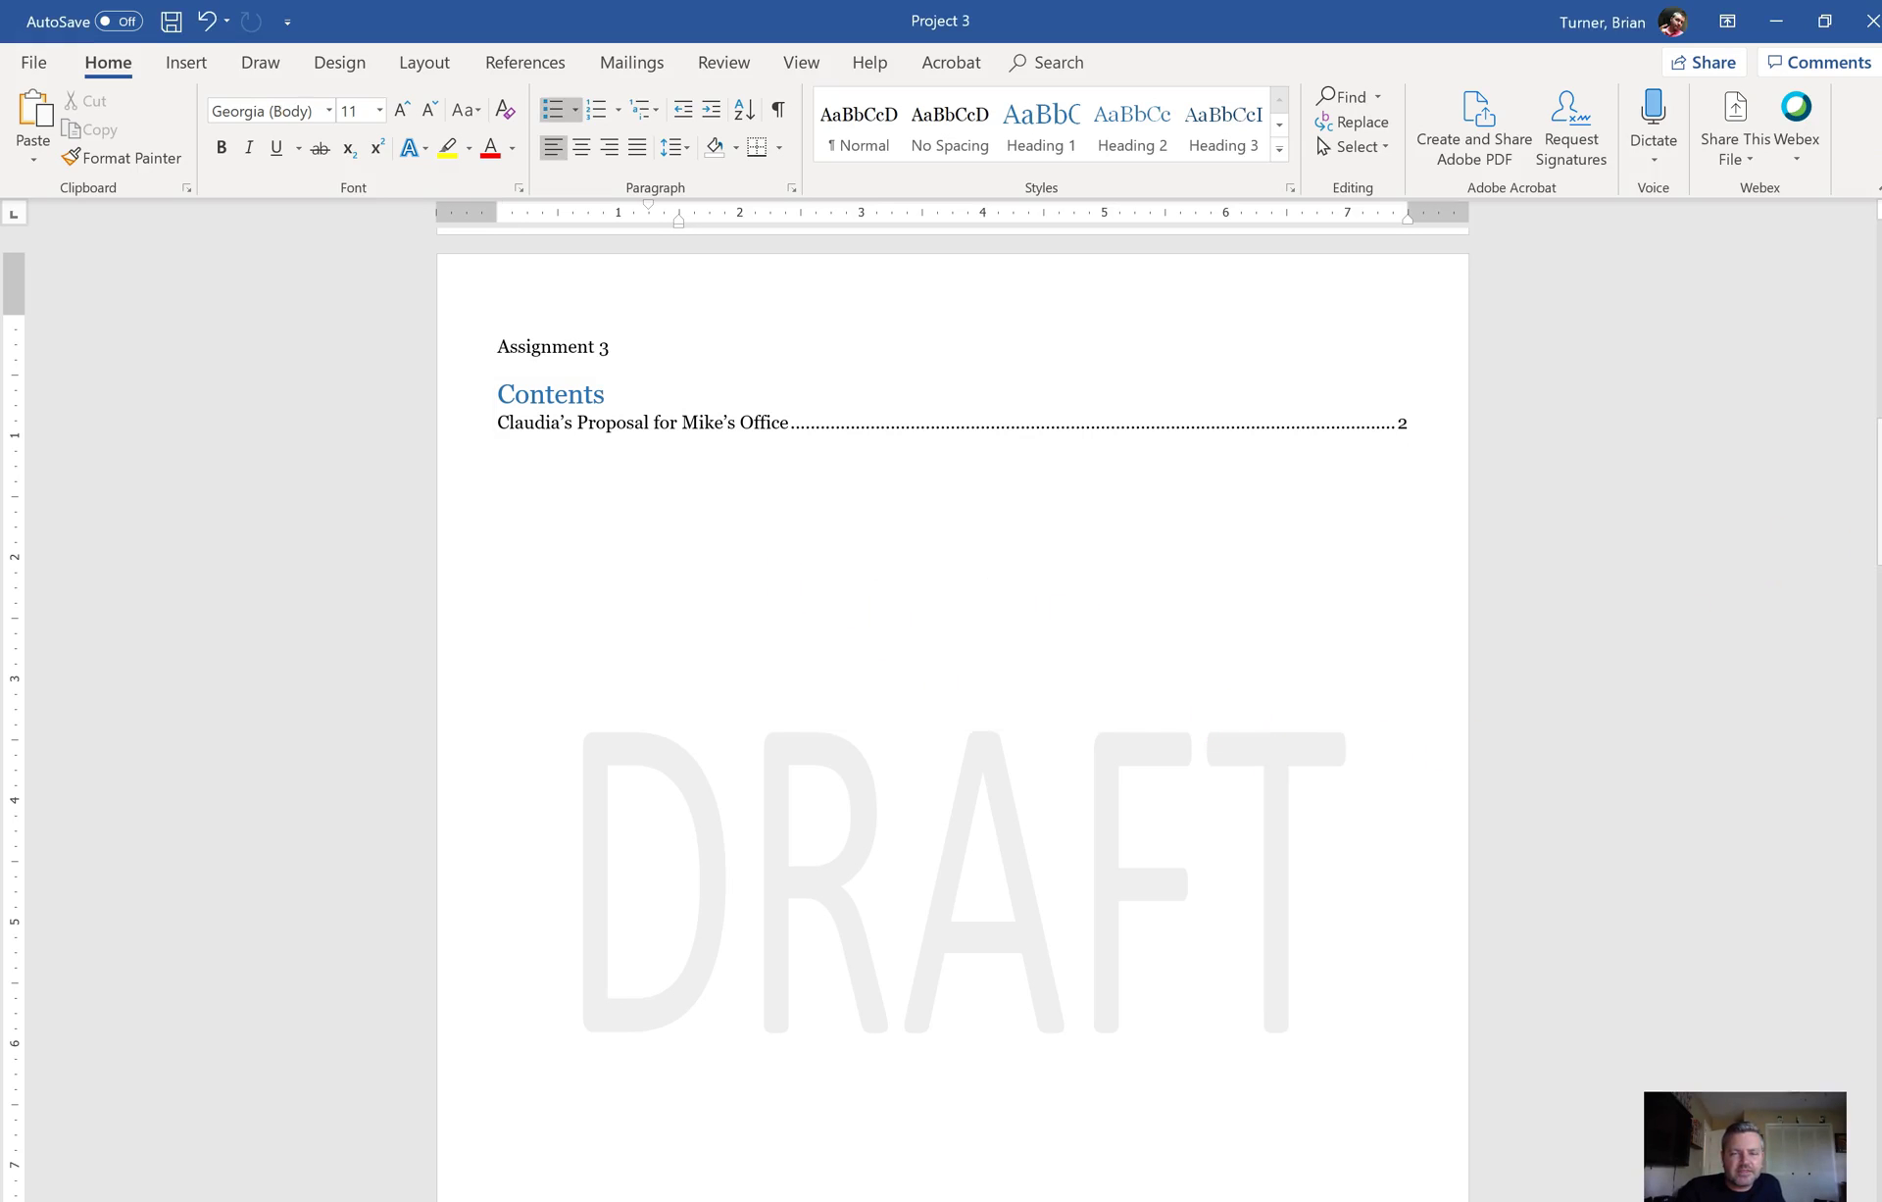
click(1877, 529)
drag(1877, 530, 1829, 700)
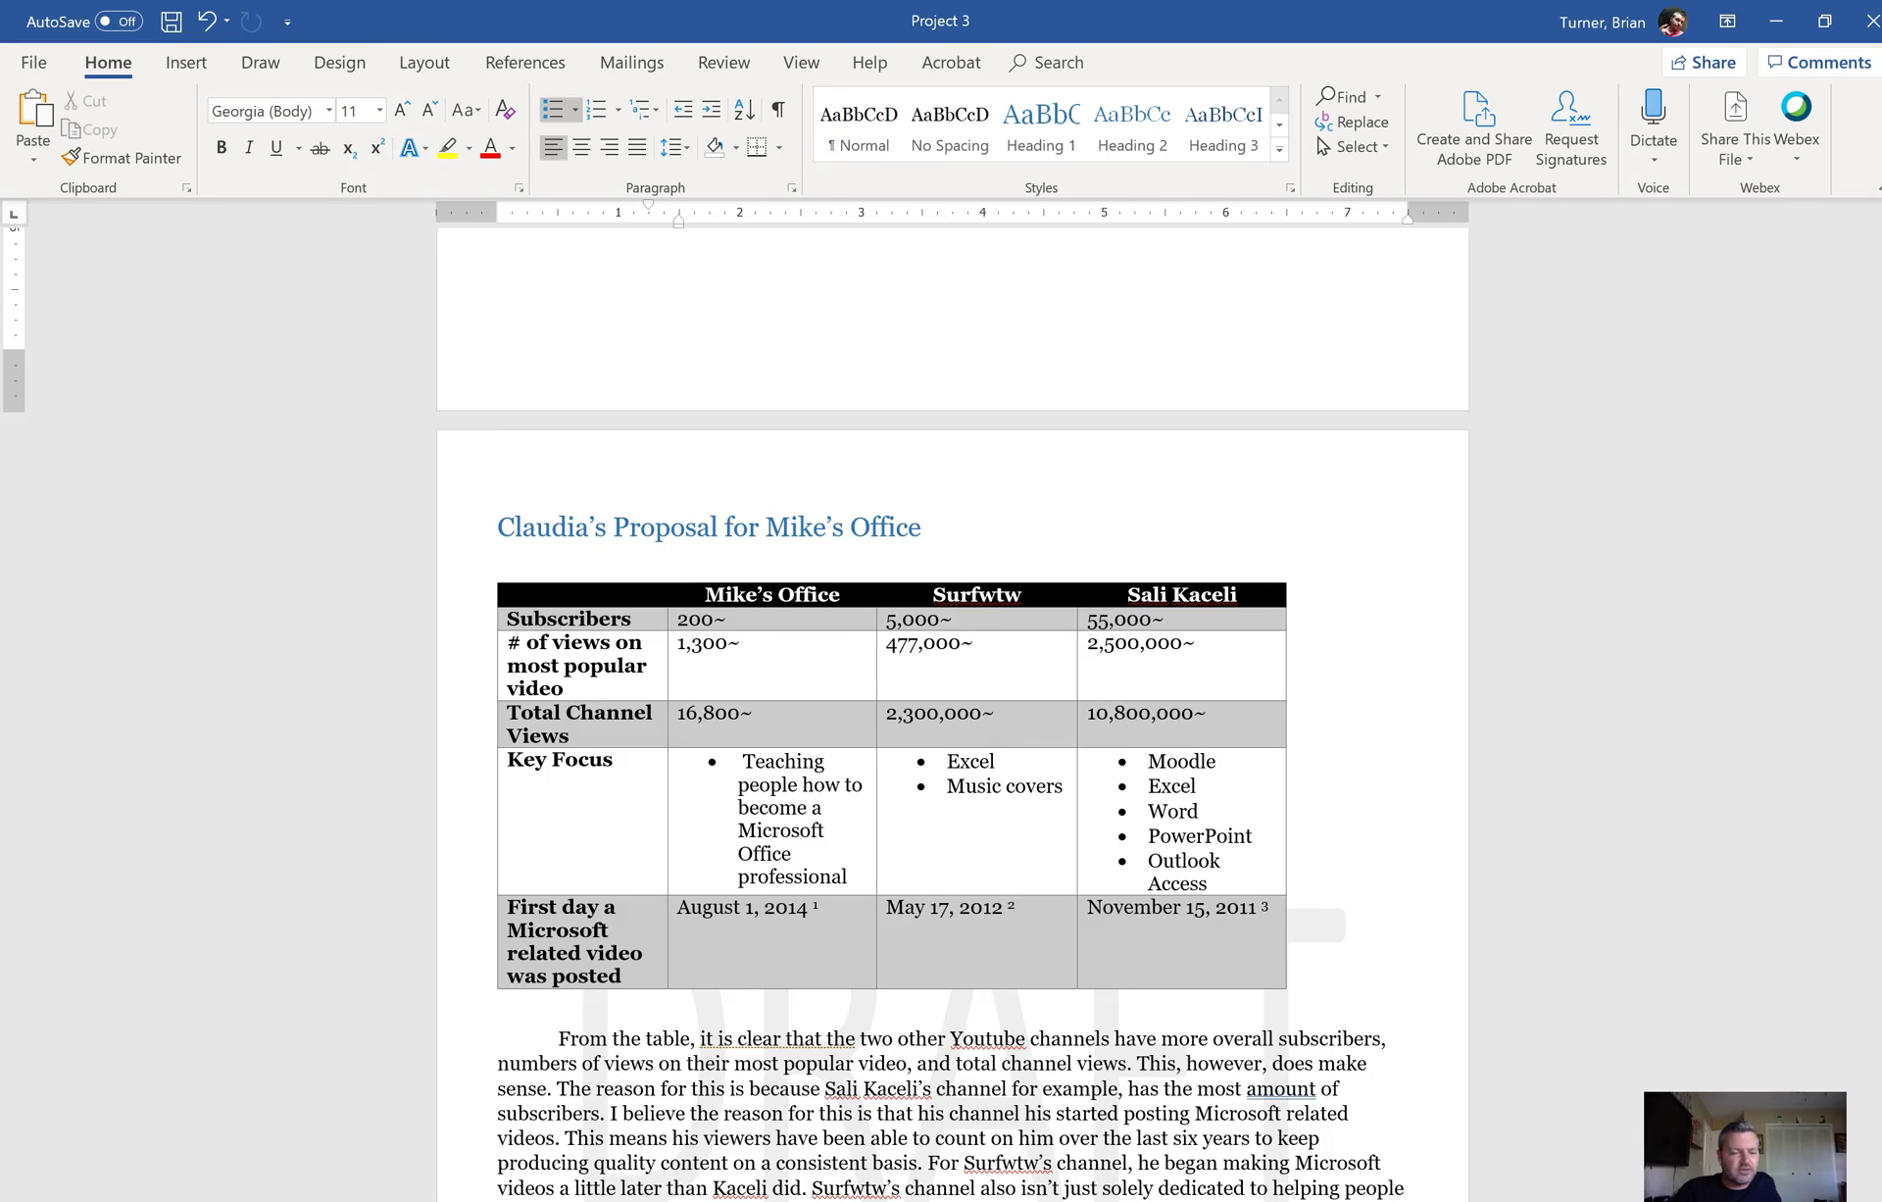
Step: Switch from Word to the browser's Project 3 – OneDrive folder tab
key(alt+Tab)
click(794, 19)
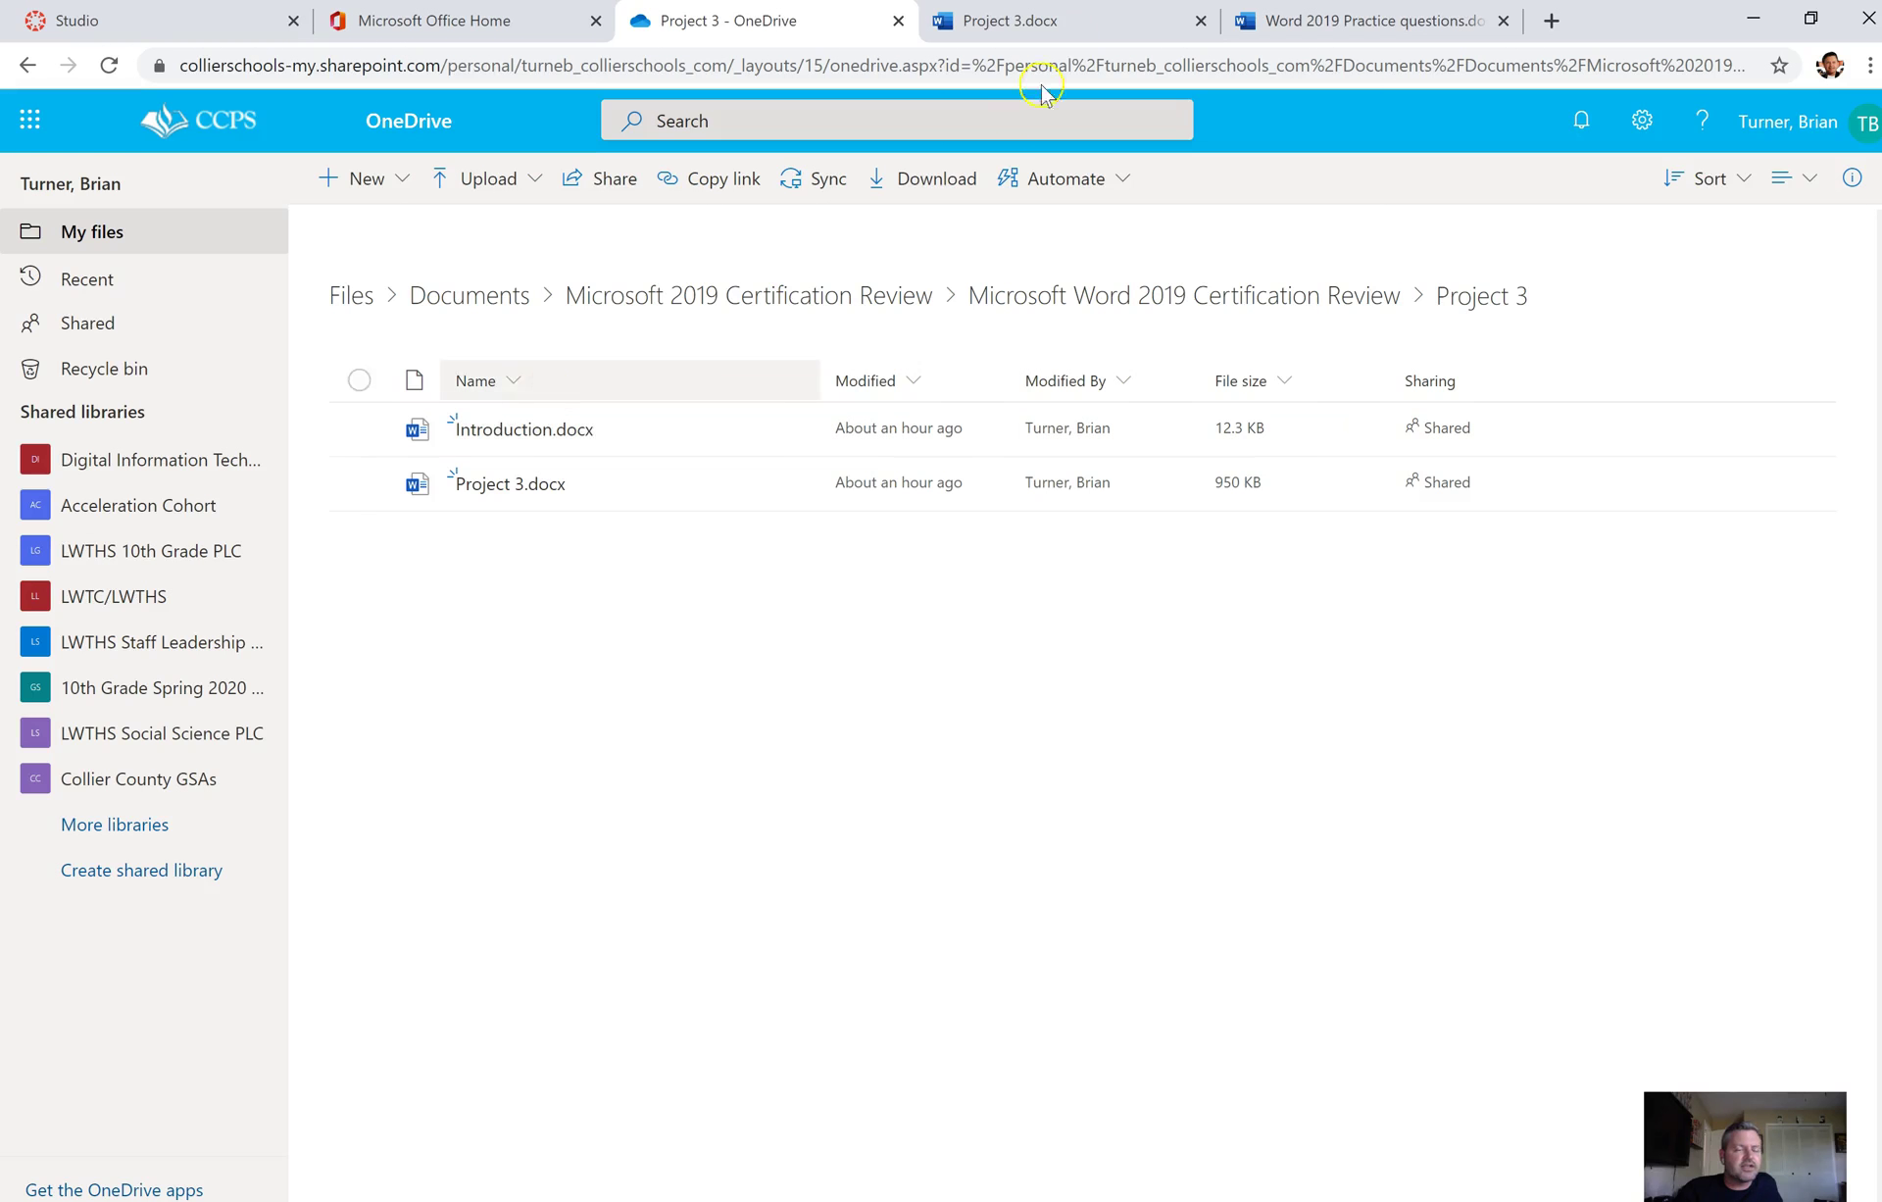
Step: Download Introduction.docx from OneDrive to the Desktop and return to the Word report
click(357, 431)
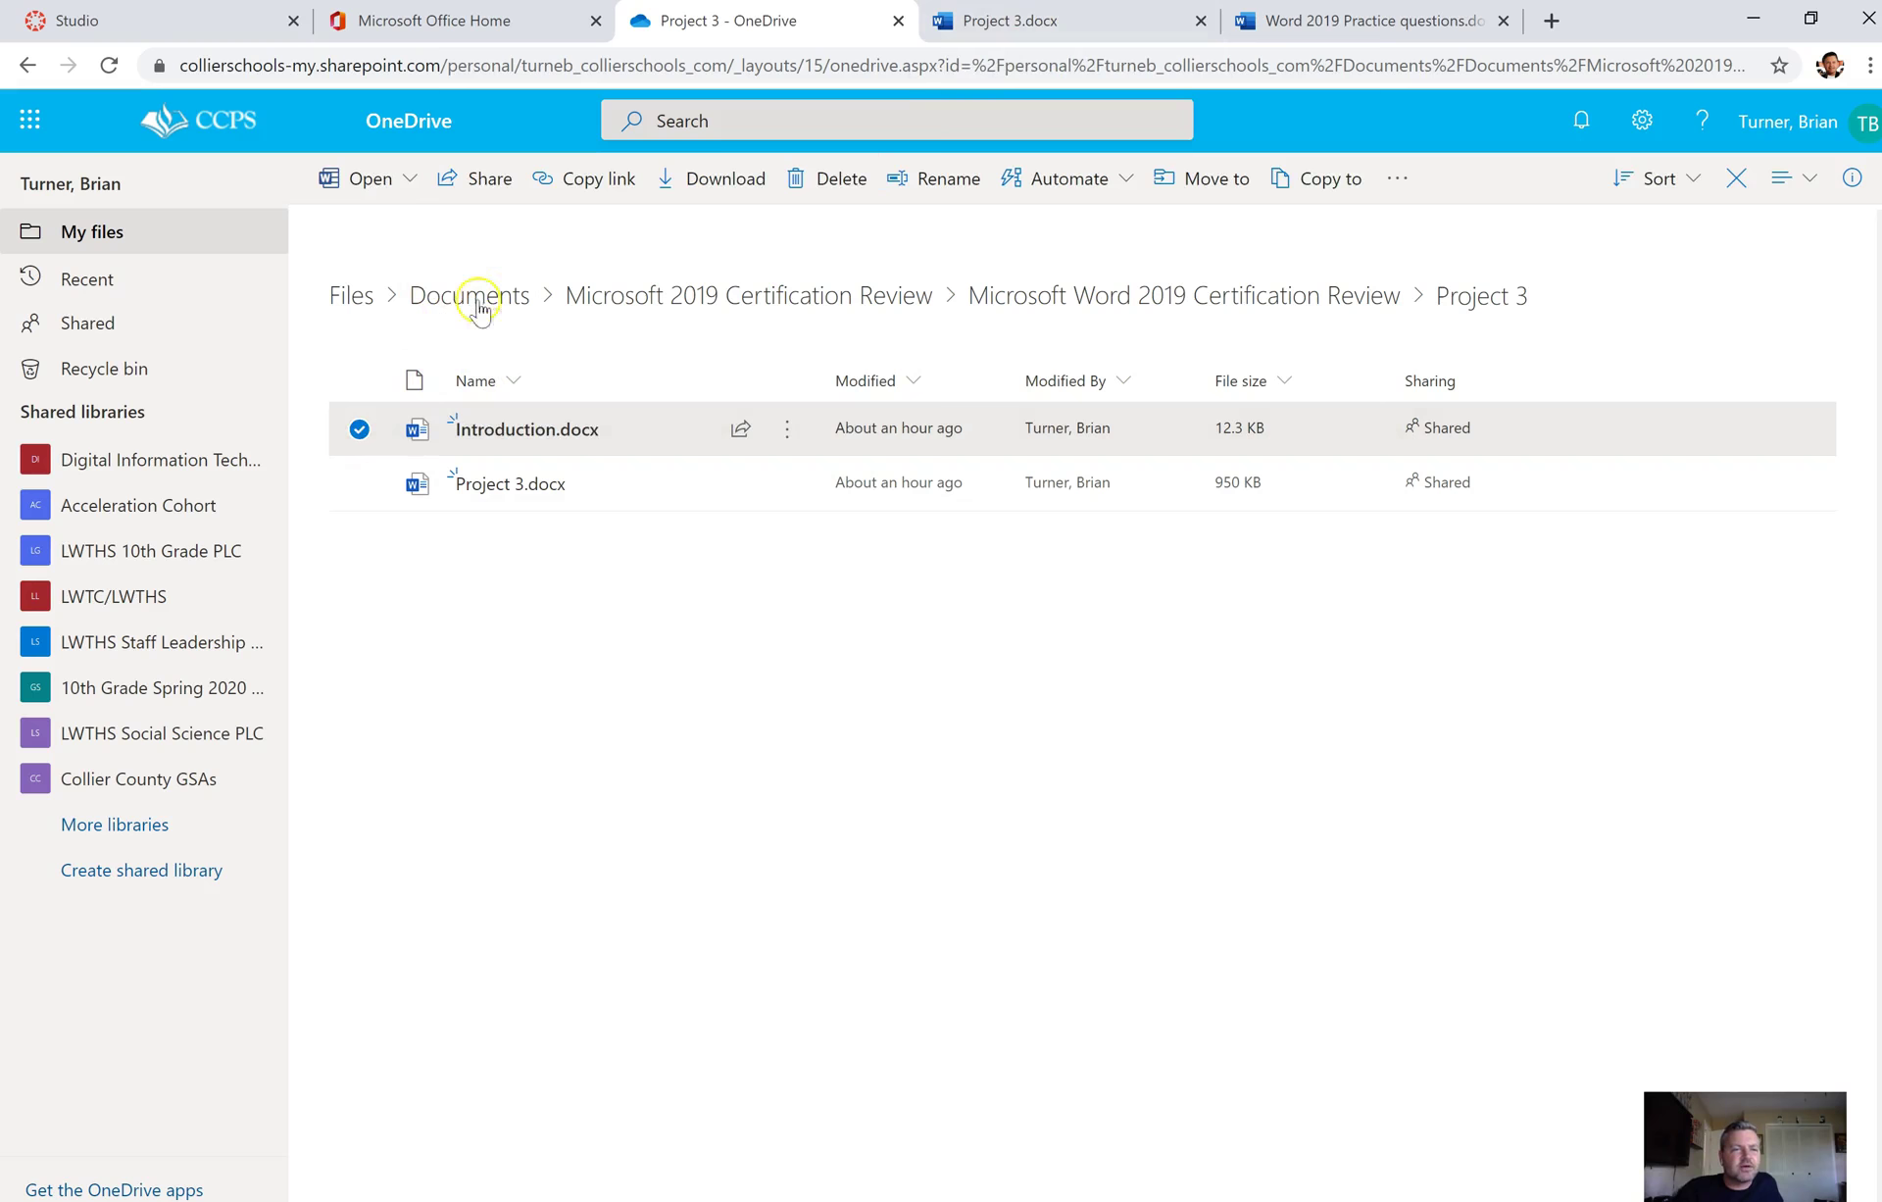
click(711, 181)
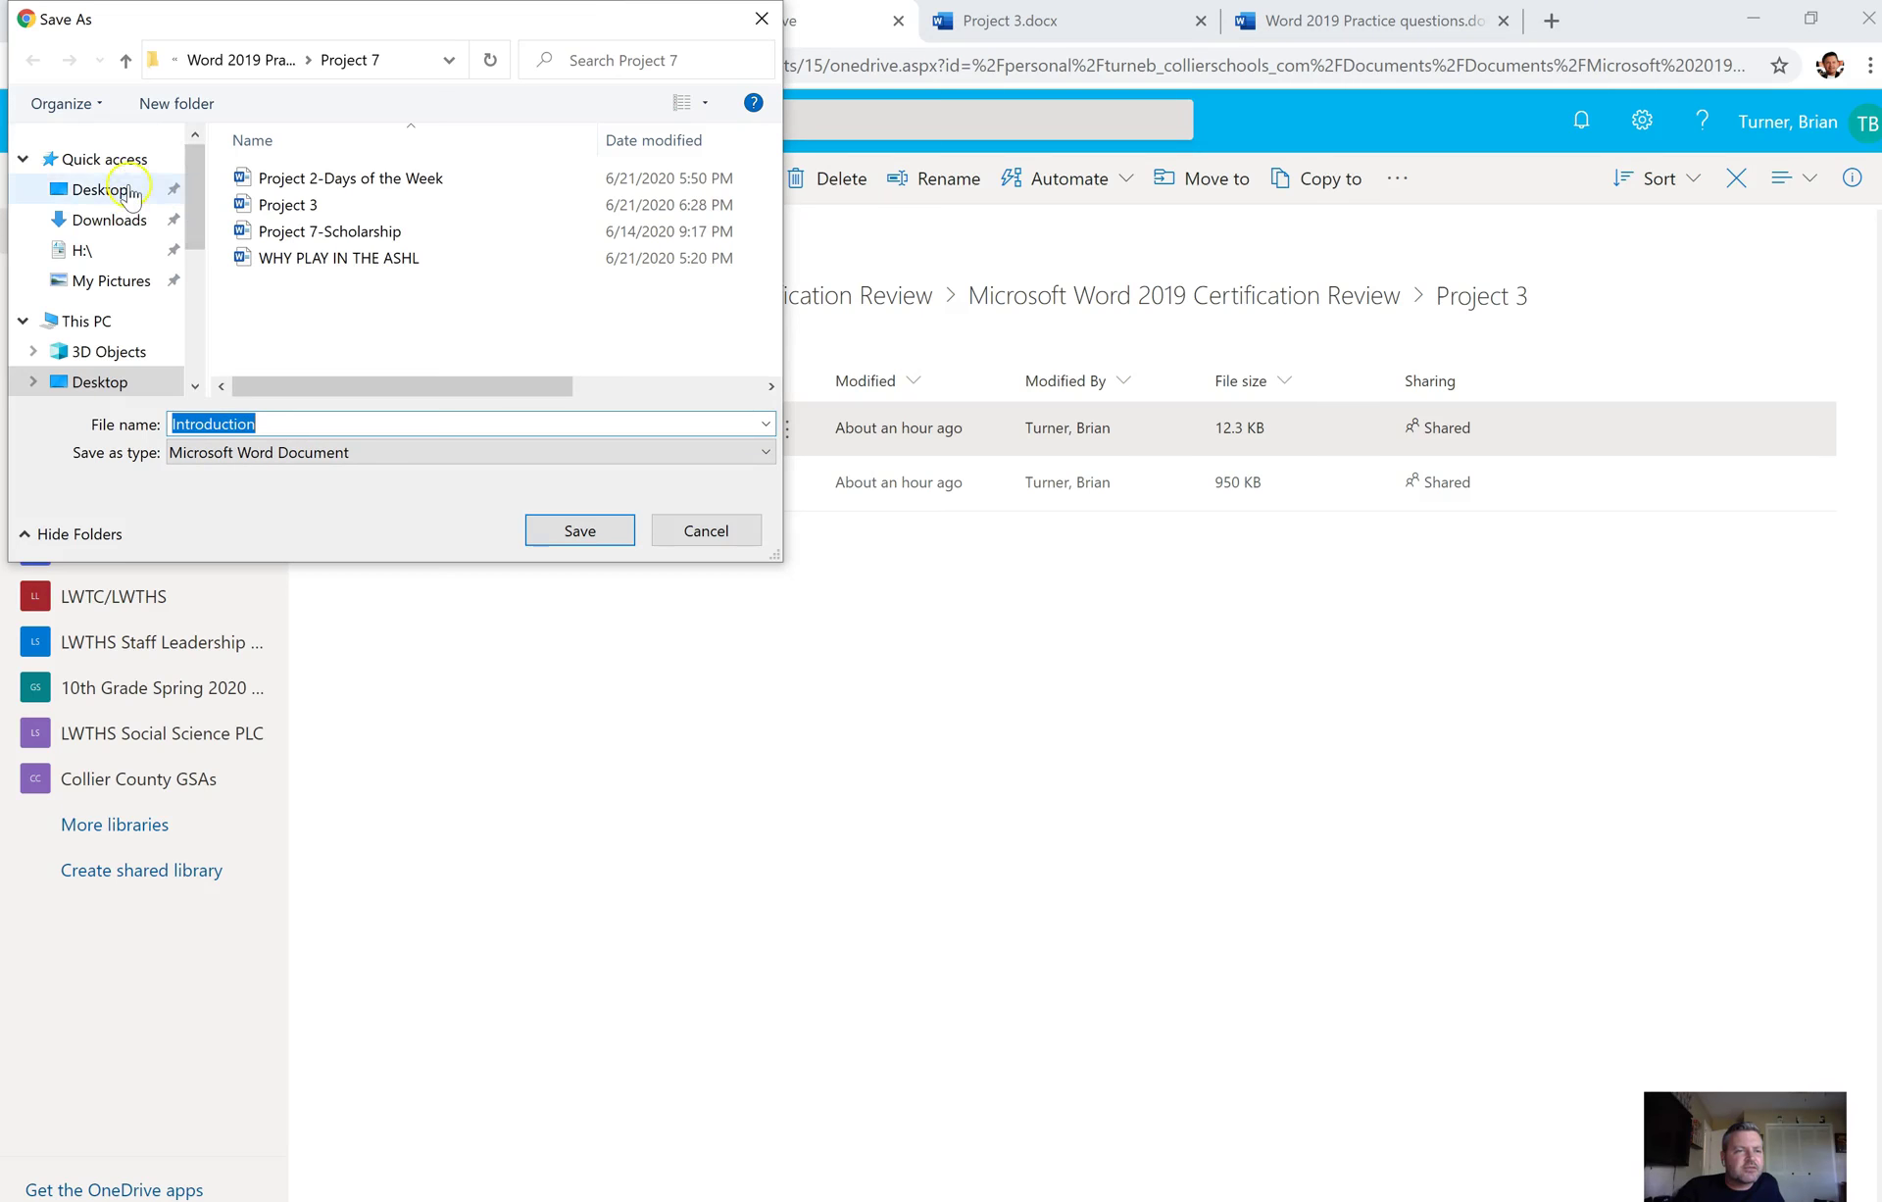
click(130, 193)
click(579, 529)
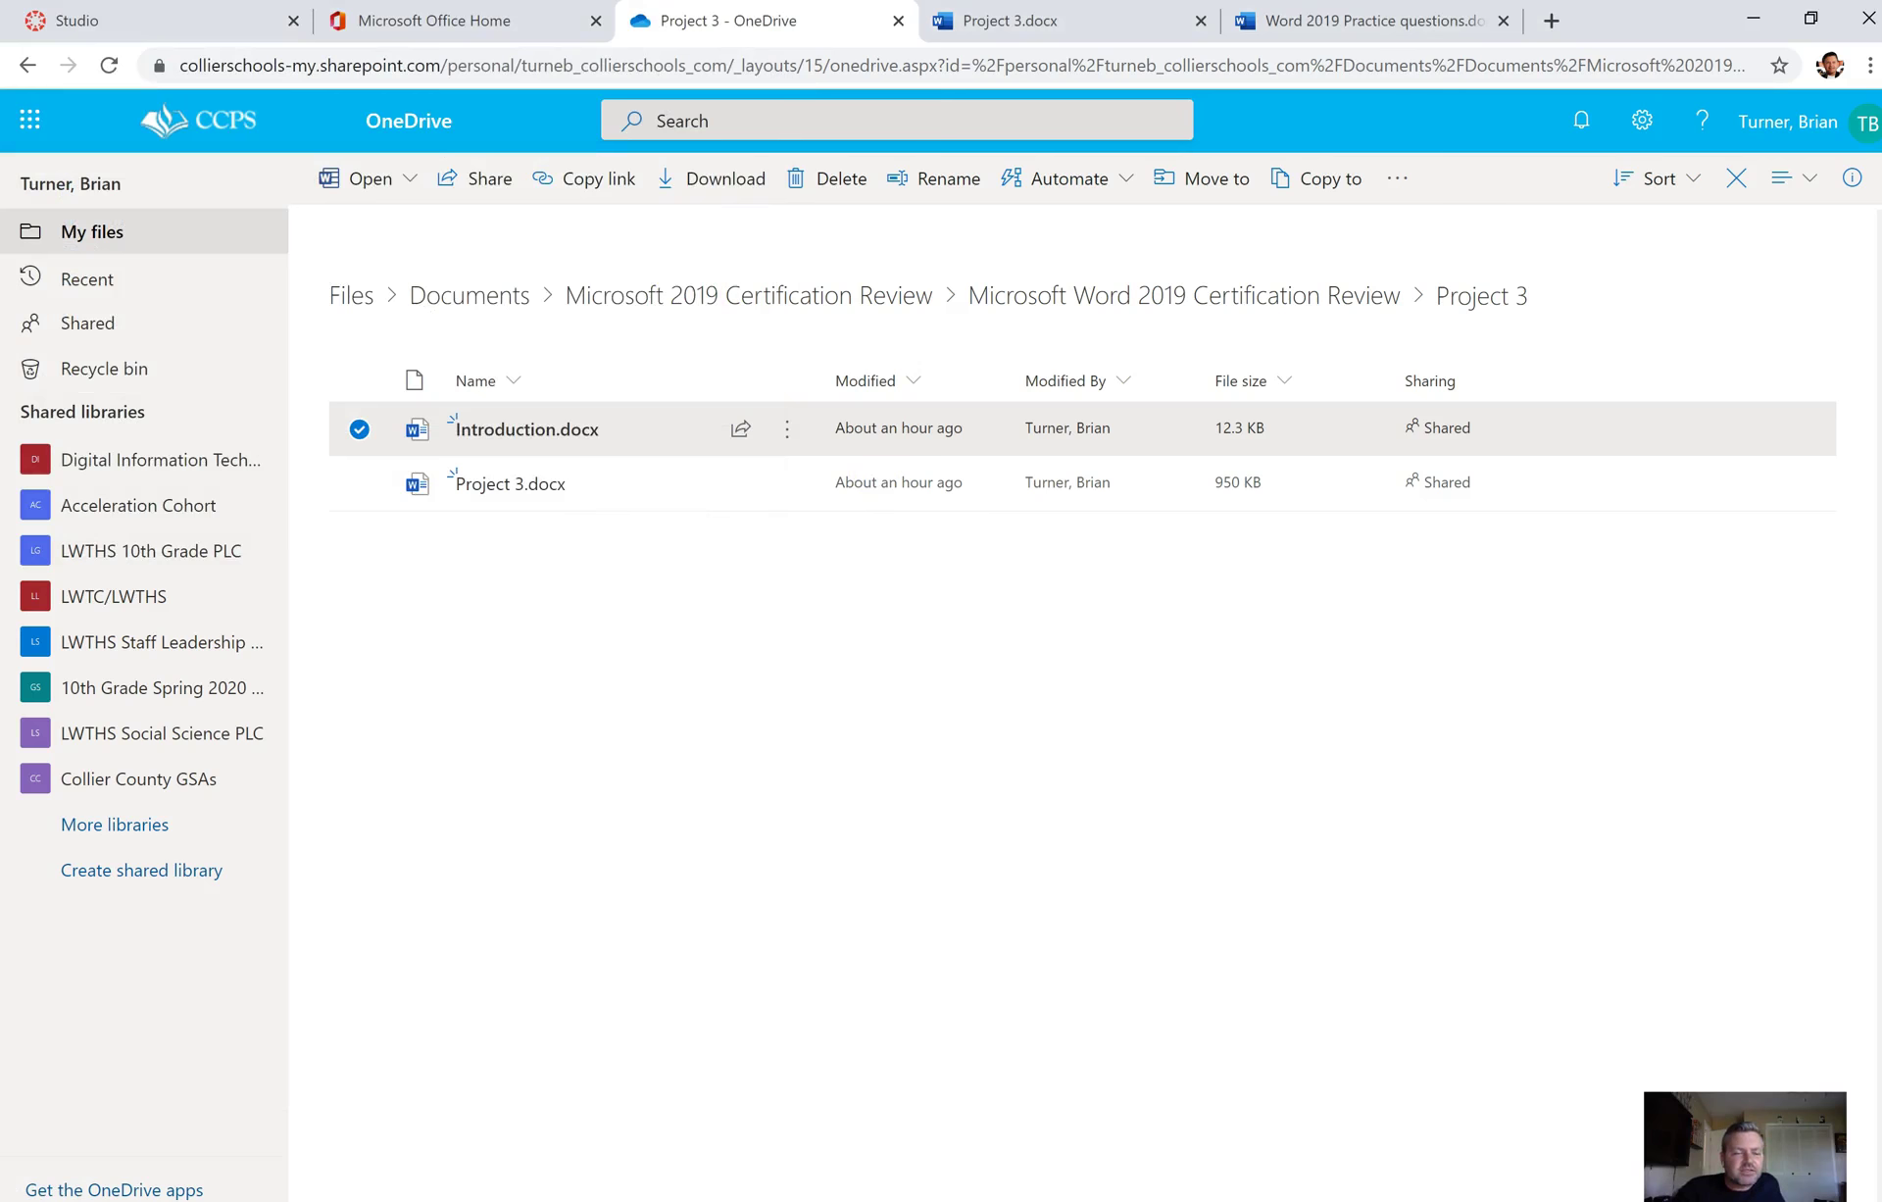
key(alt+Tab)
click(809, 810)
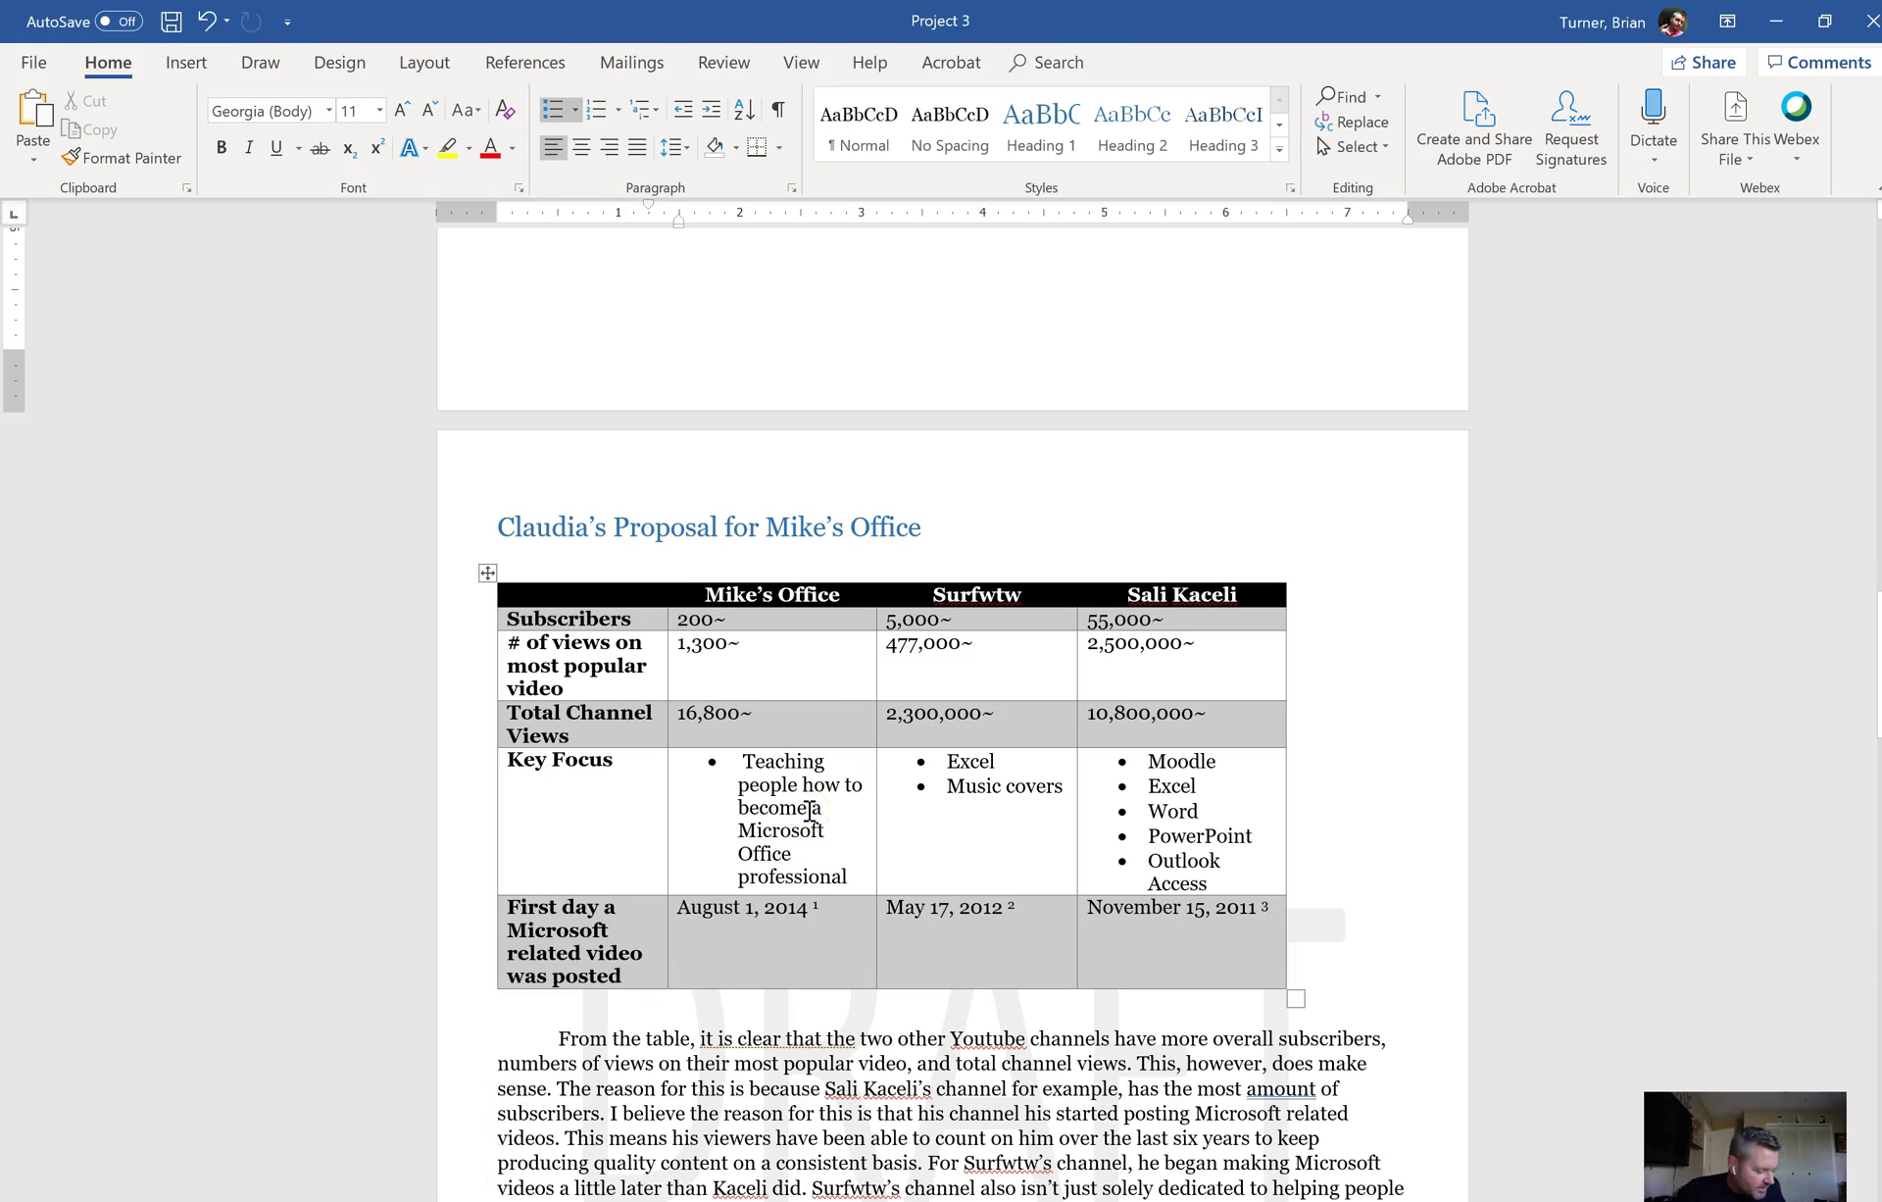
Step: Insert the Desktop's Introduction file as text above the comparison table using Text from File
click(829, 558)
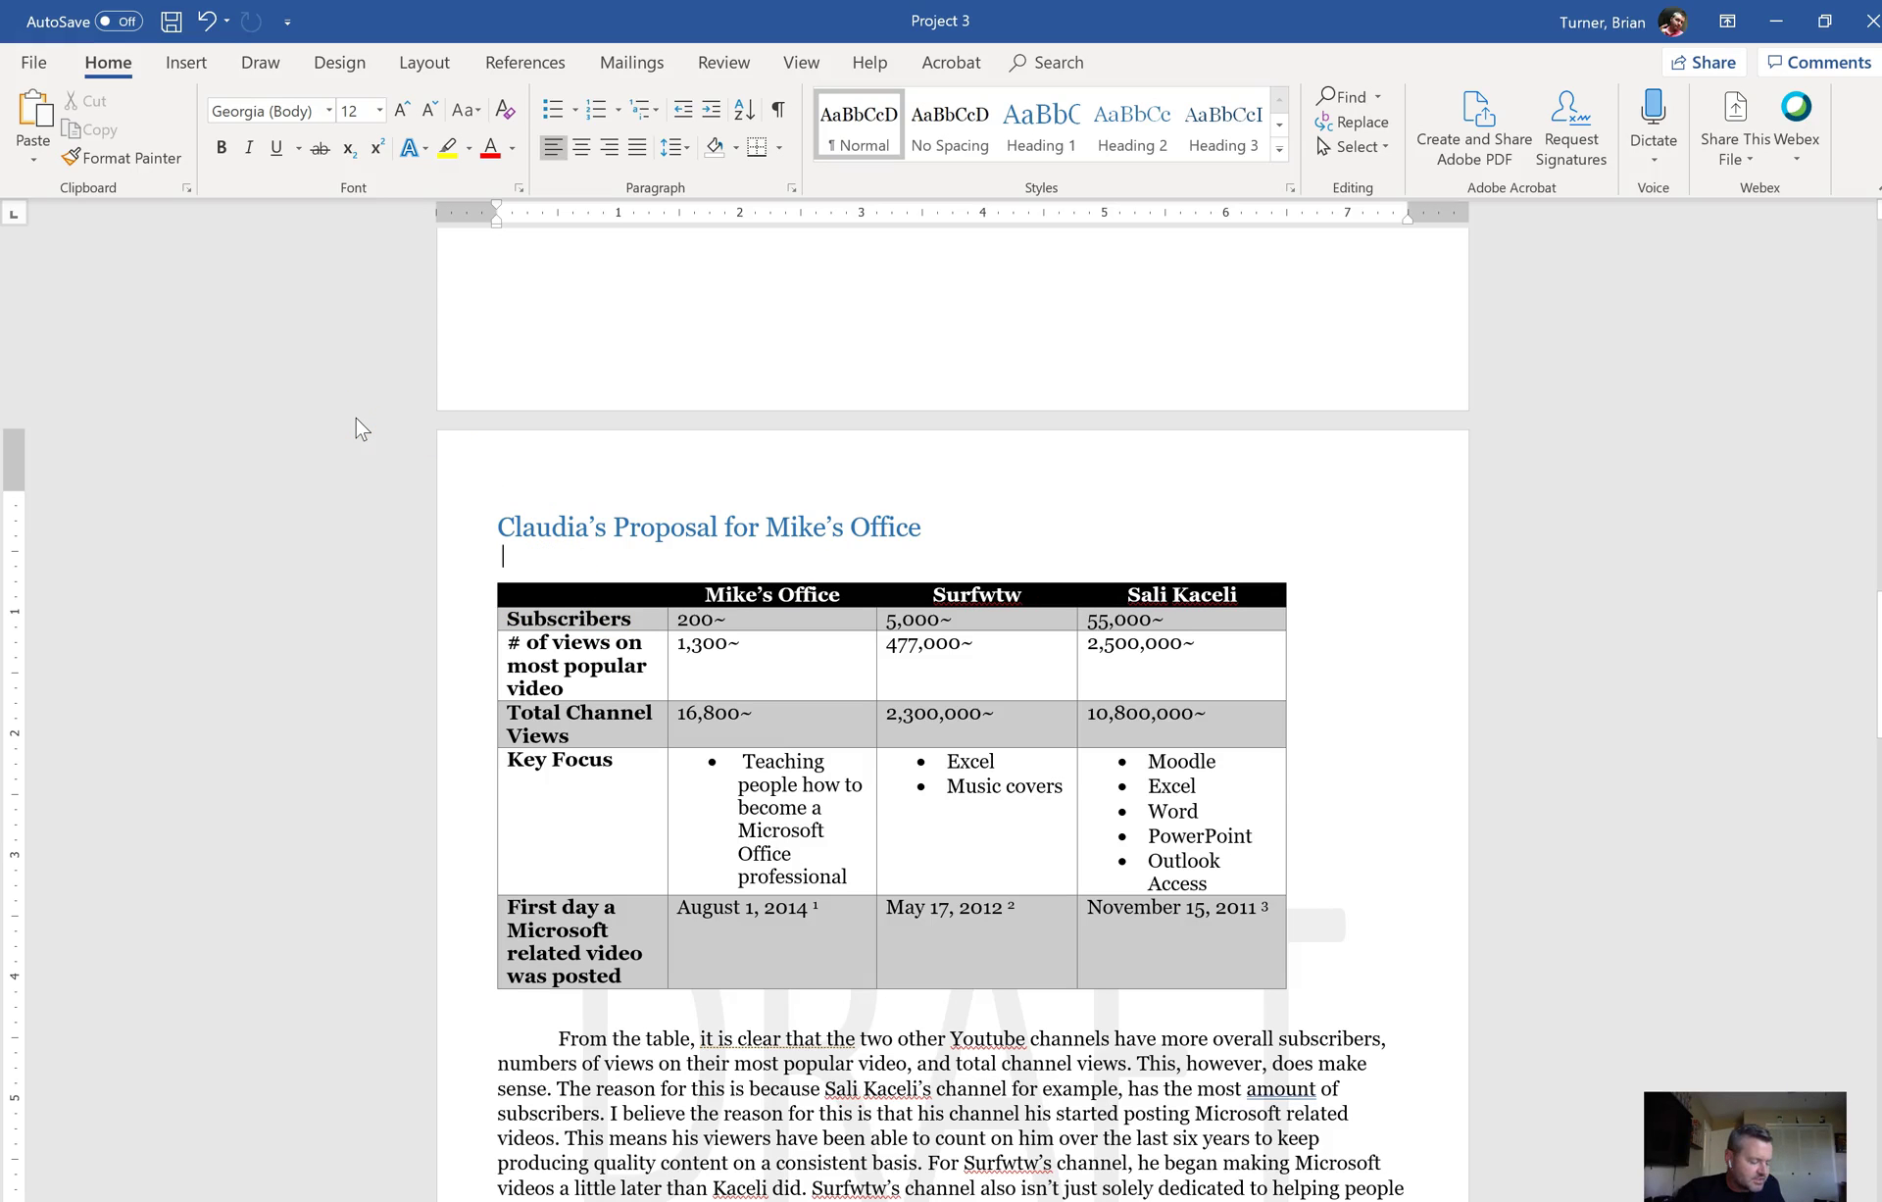
click(188, 63)
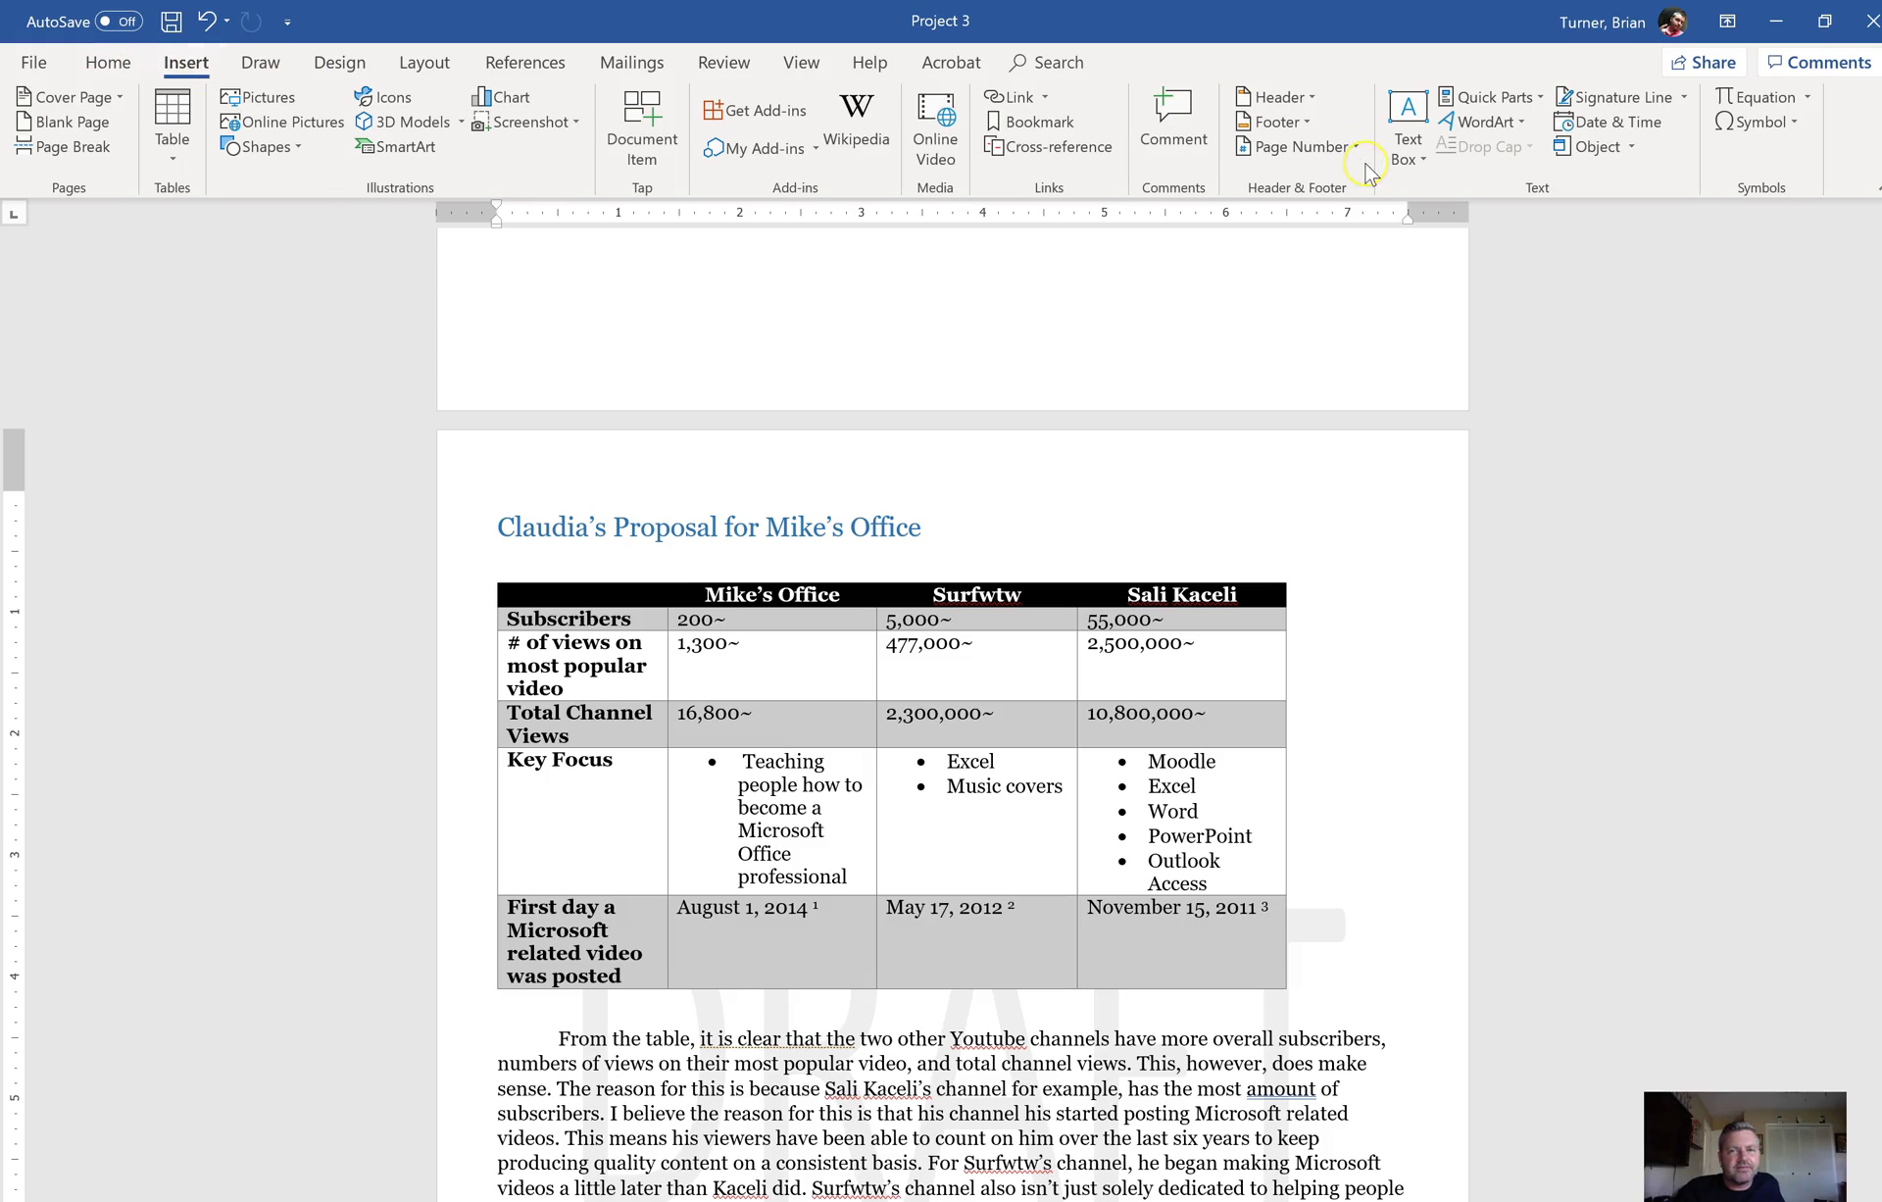
click(1635, 146)
click(1634, 146)
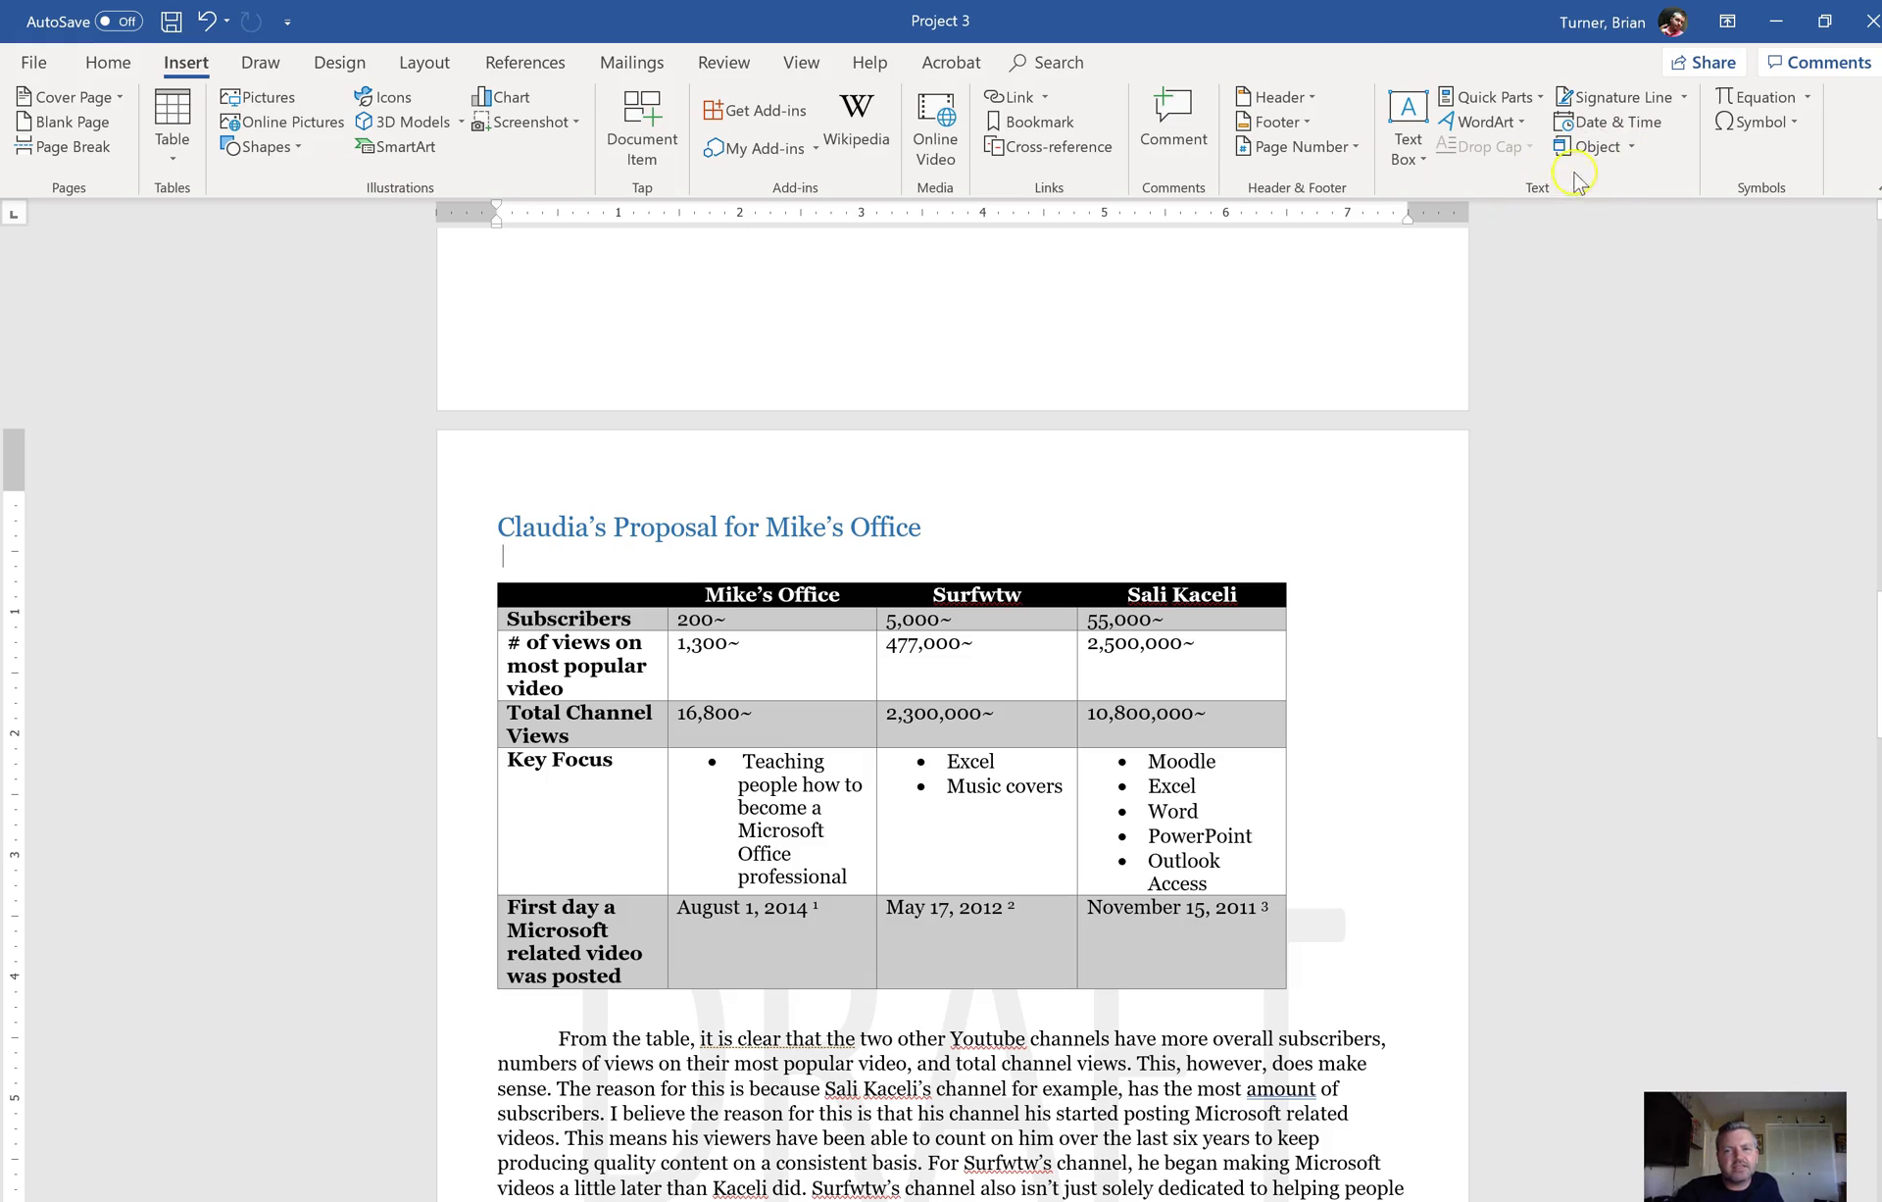
click(1633, 149)
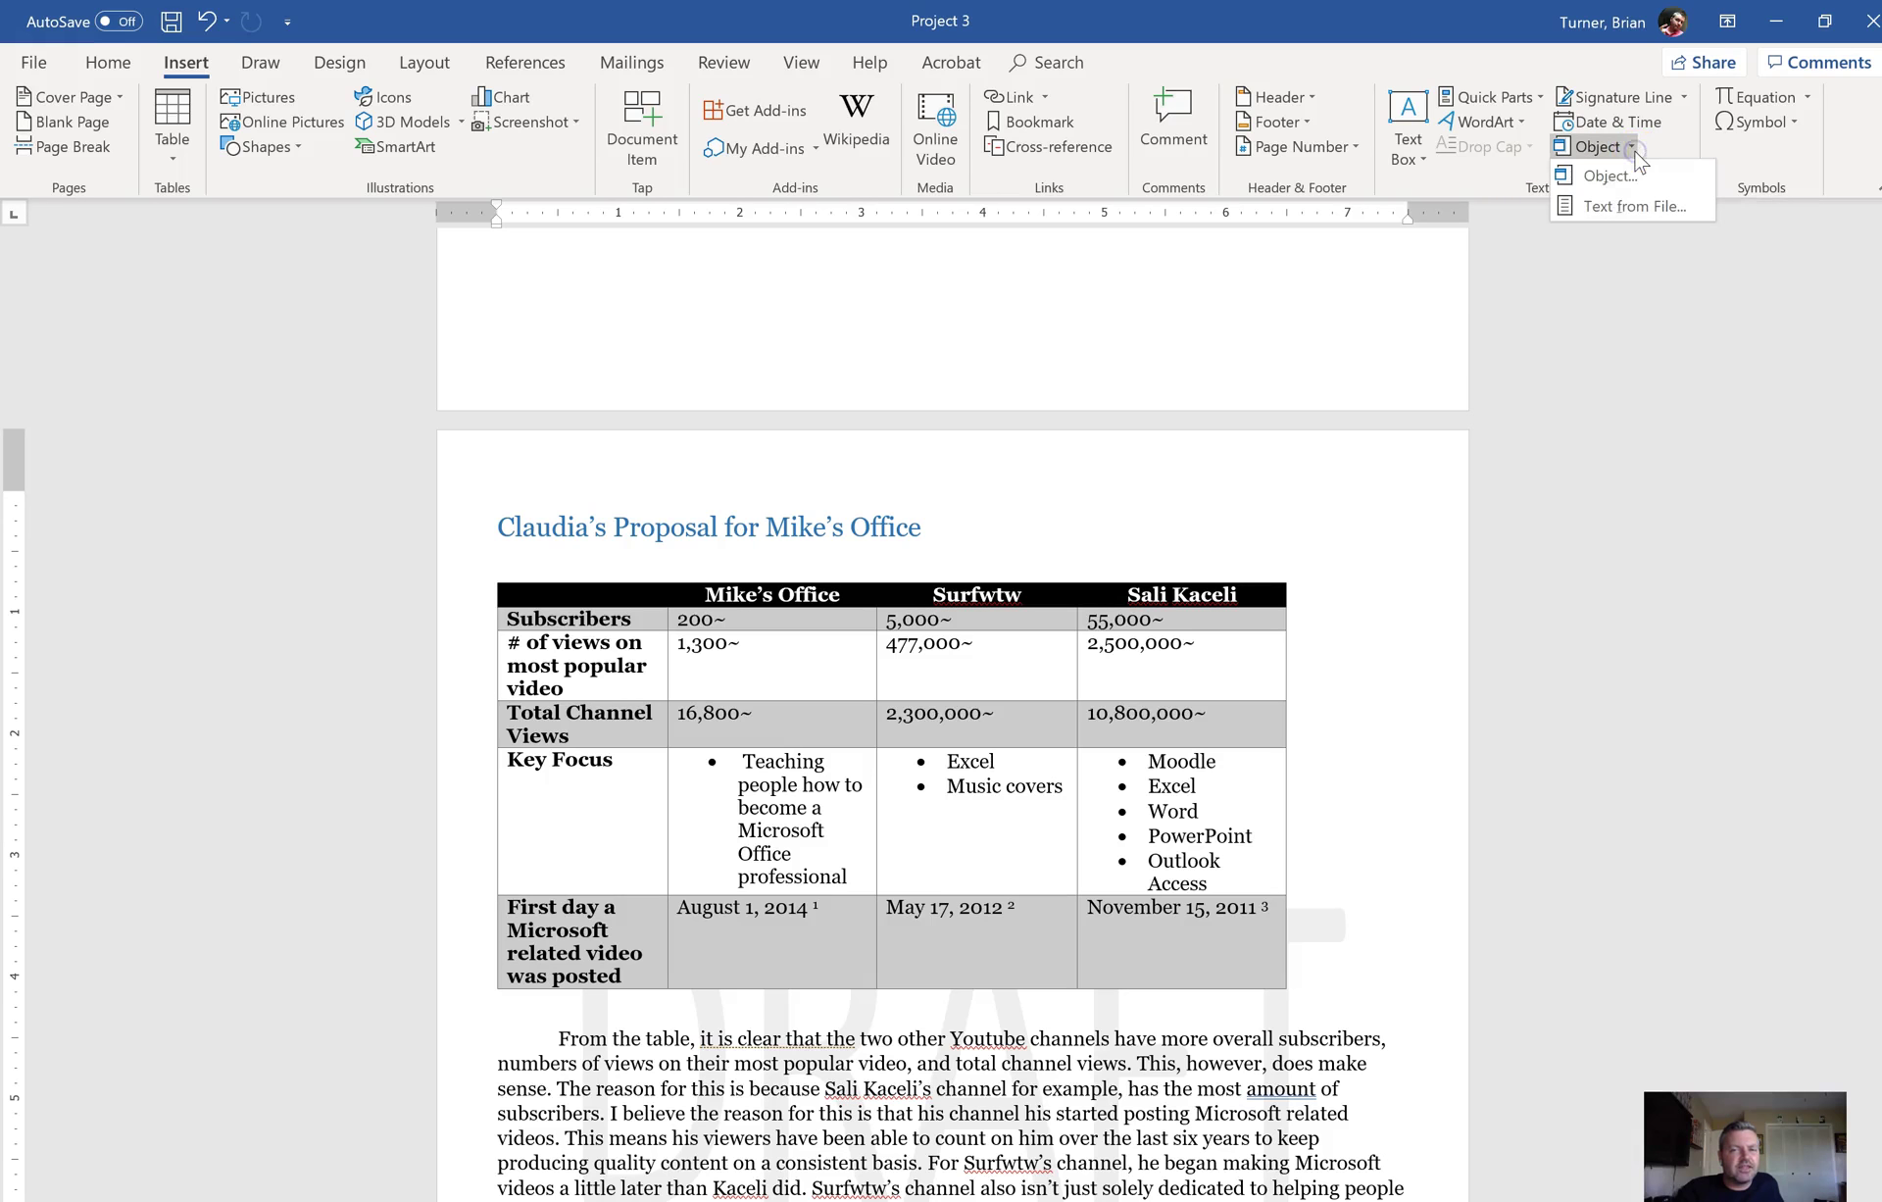
click(1637, 208)
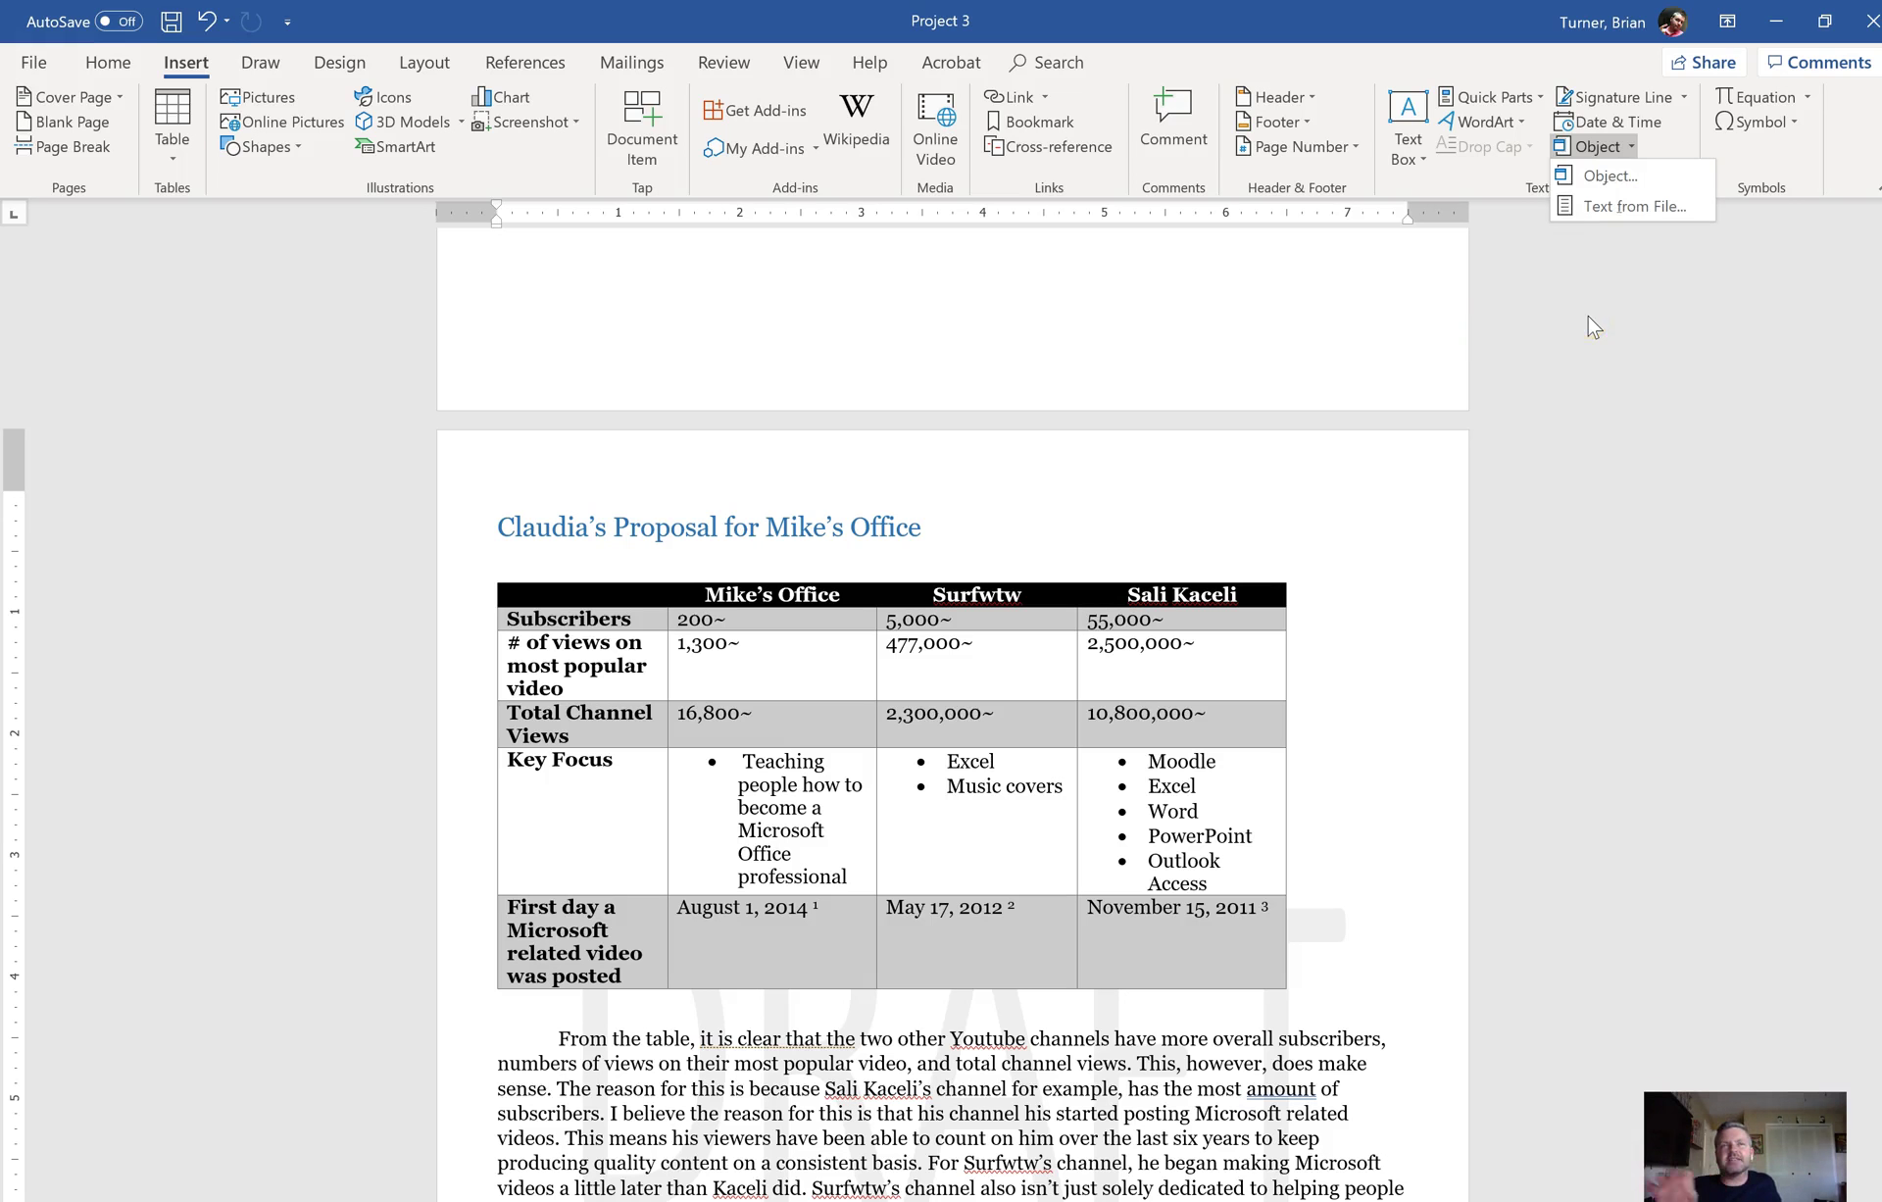
click(1655, 179)
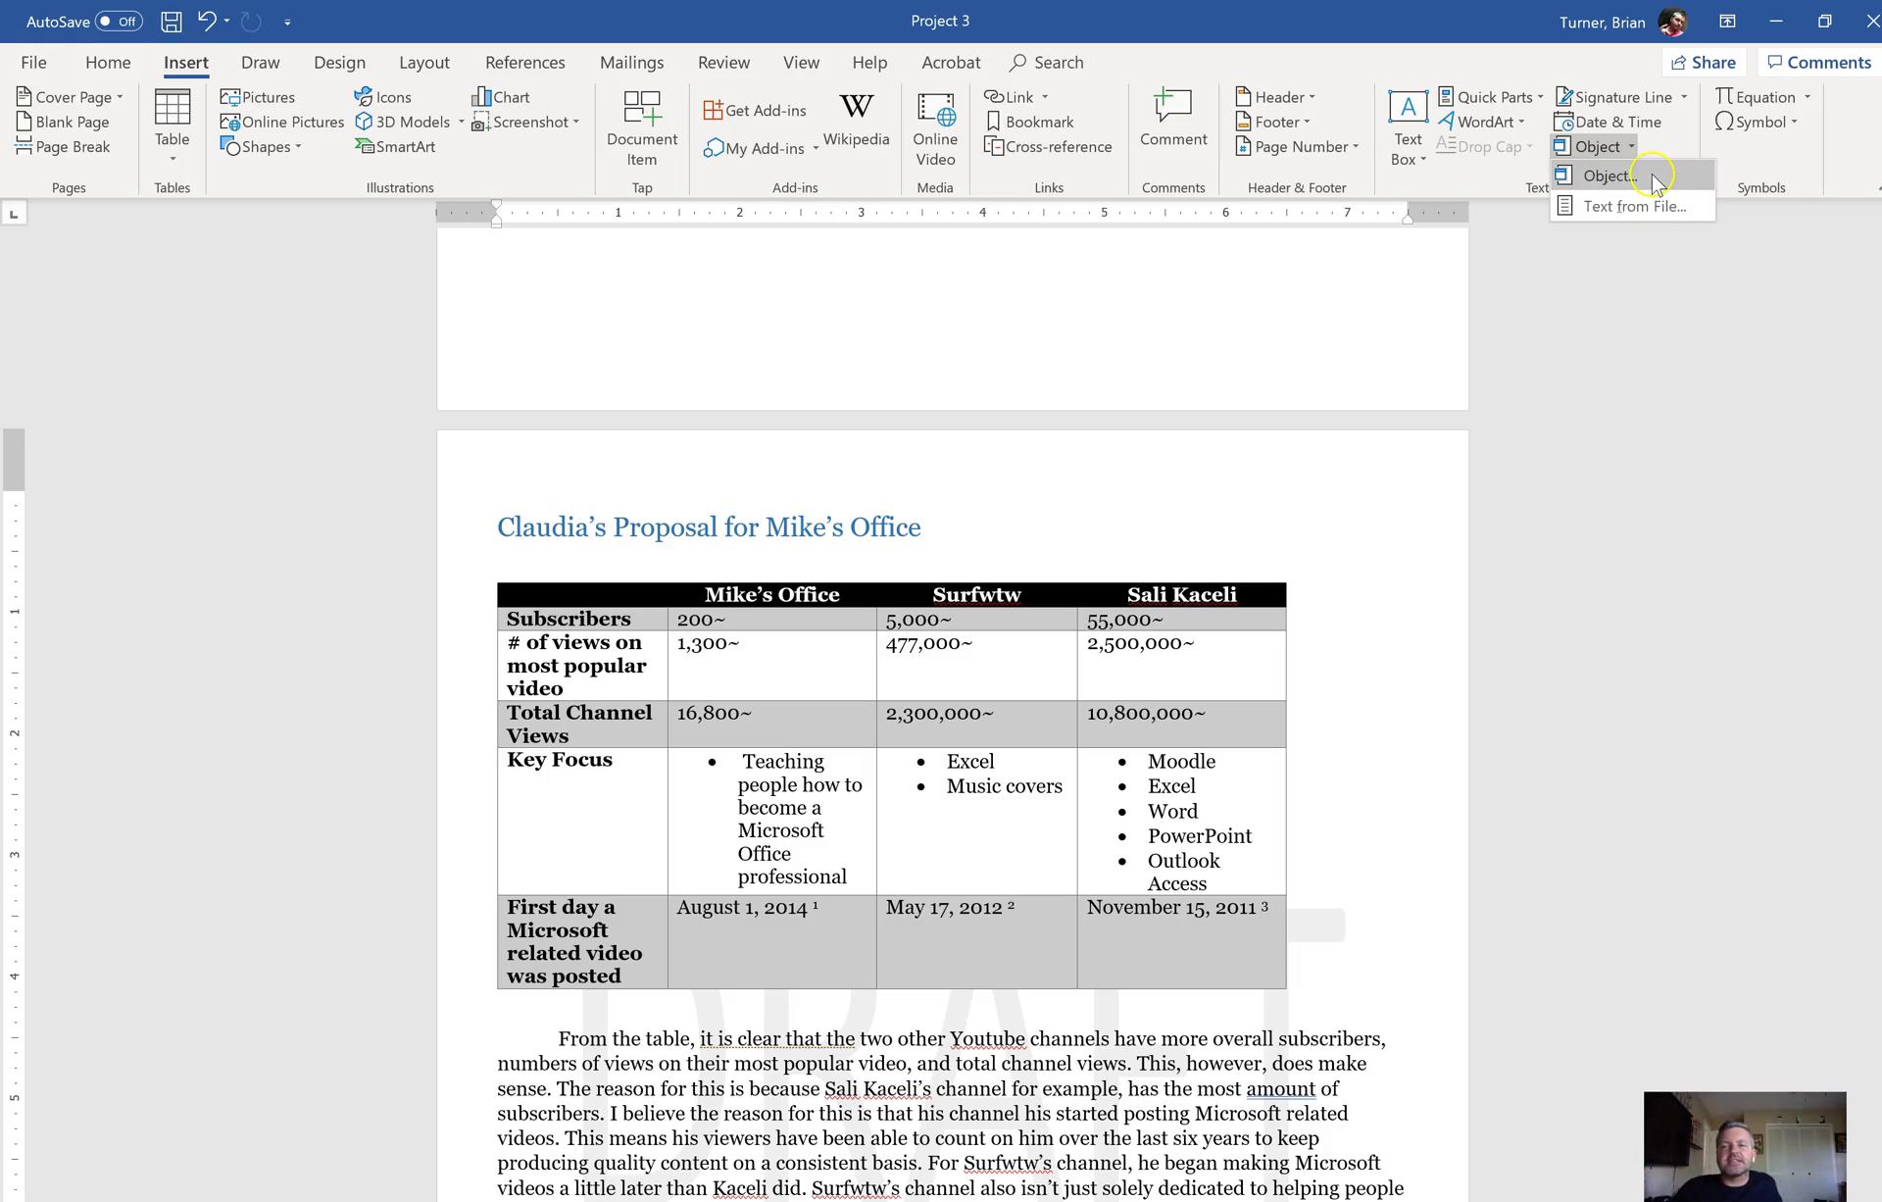
click(1645, 208)
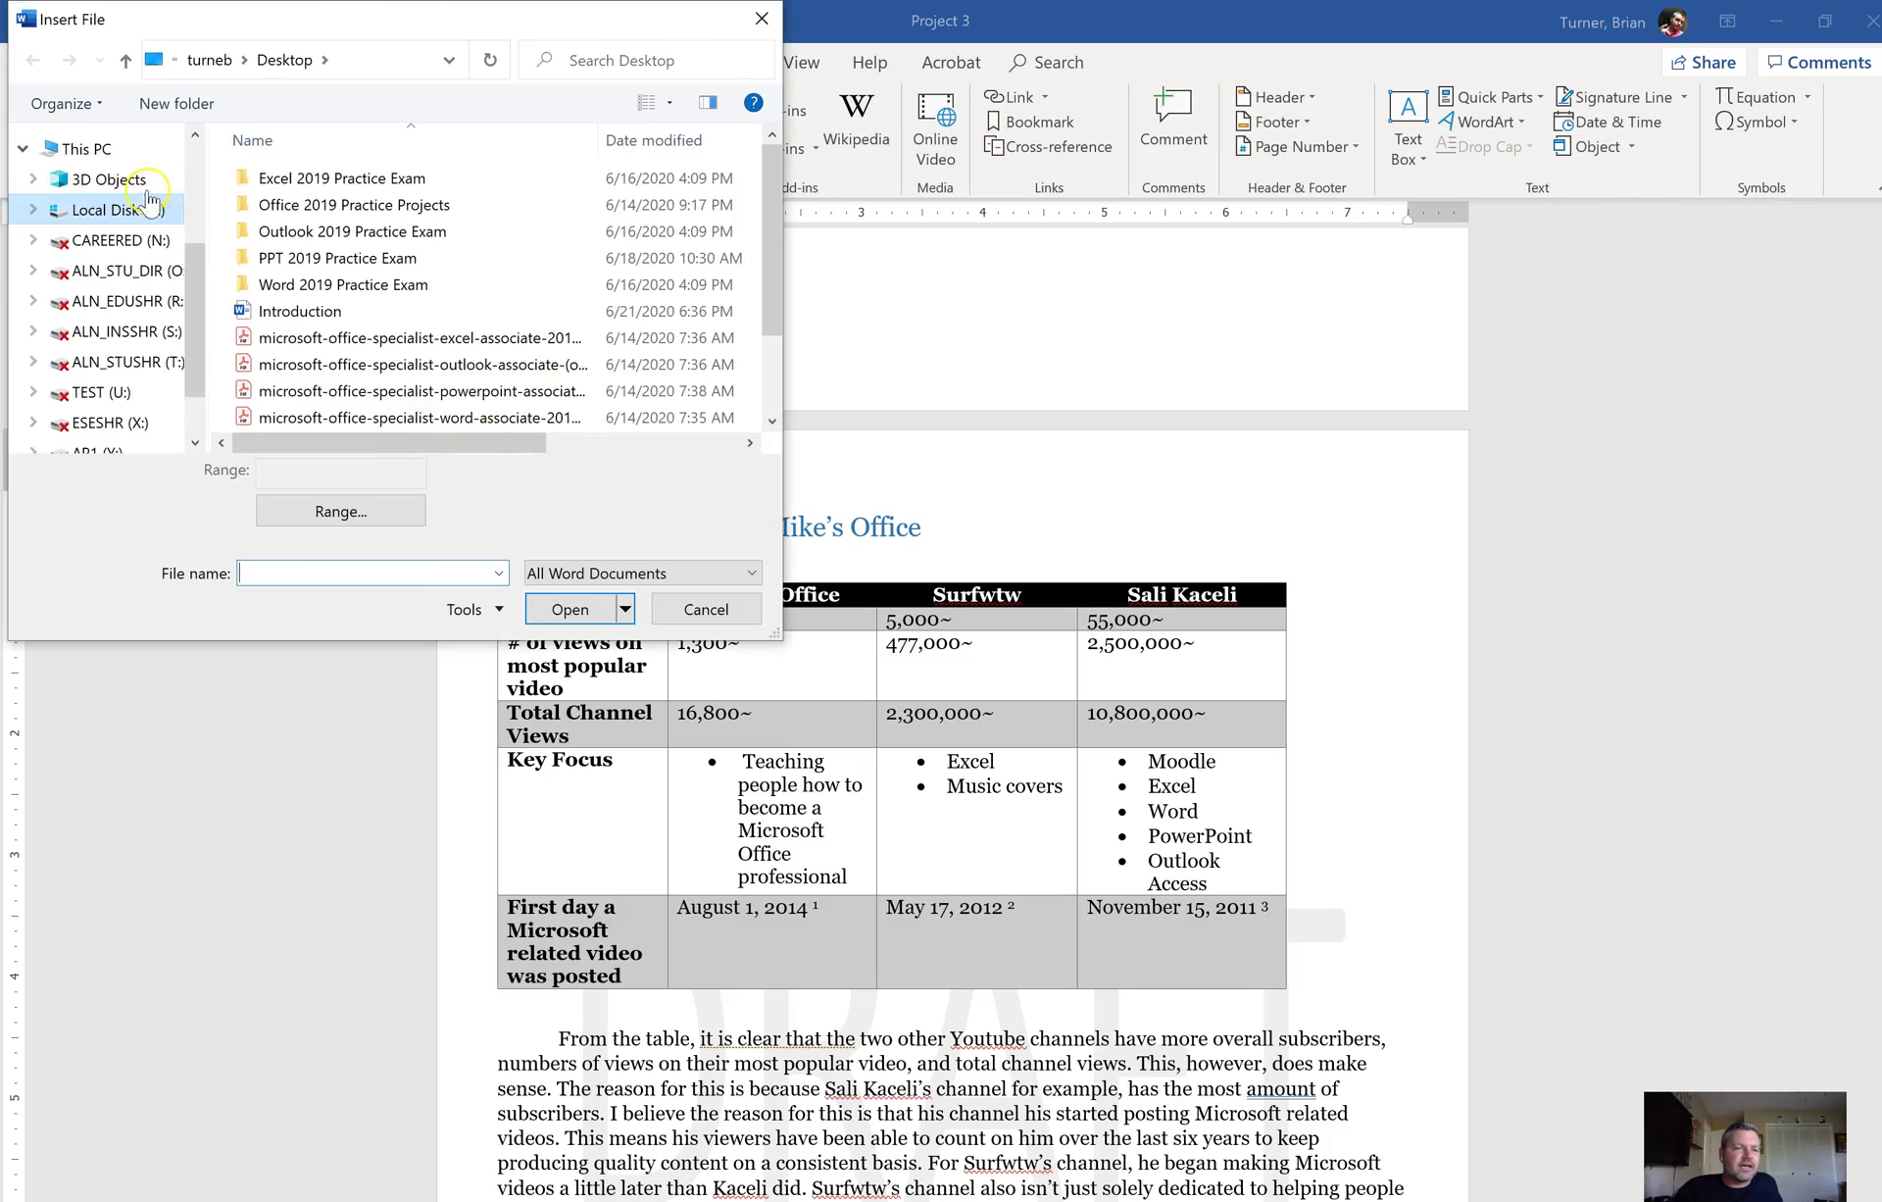
scroll(199, 183, up, 3)
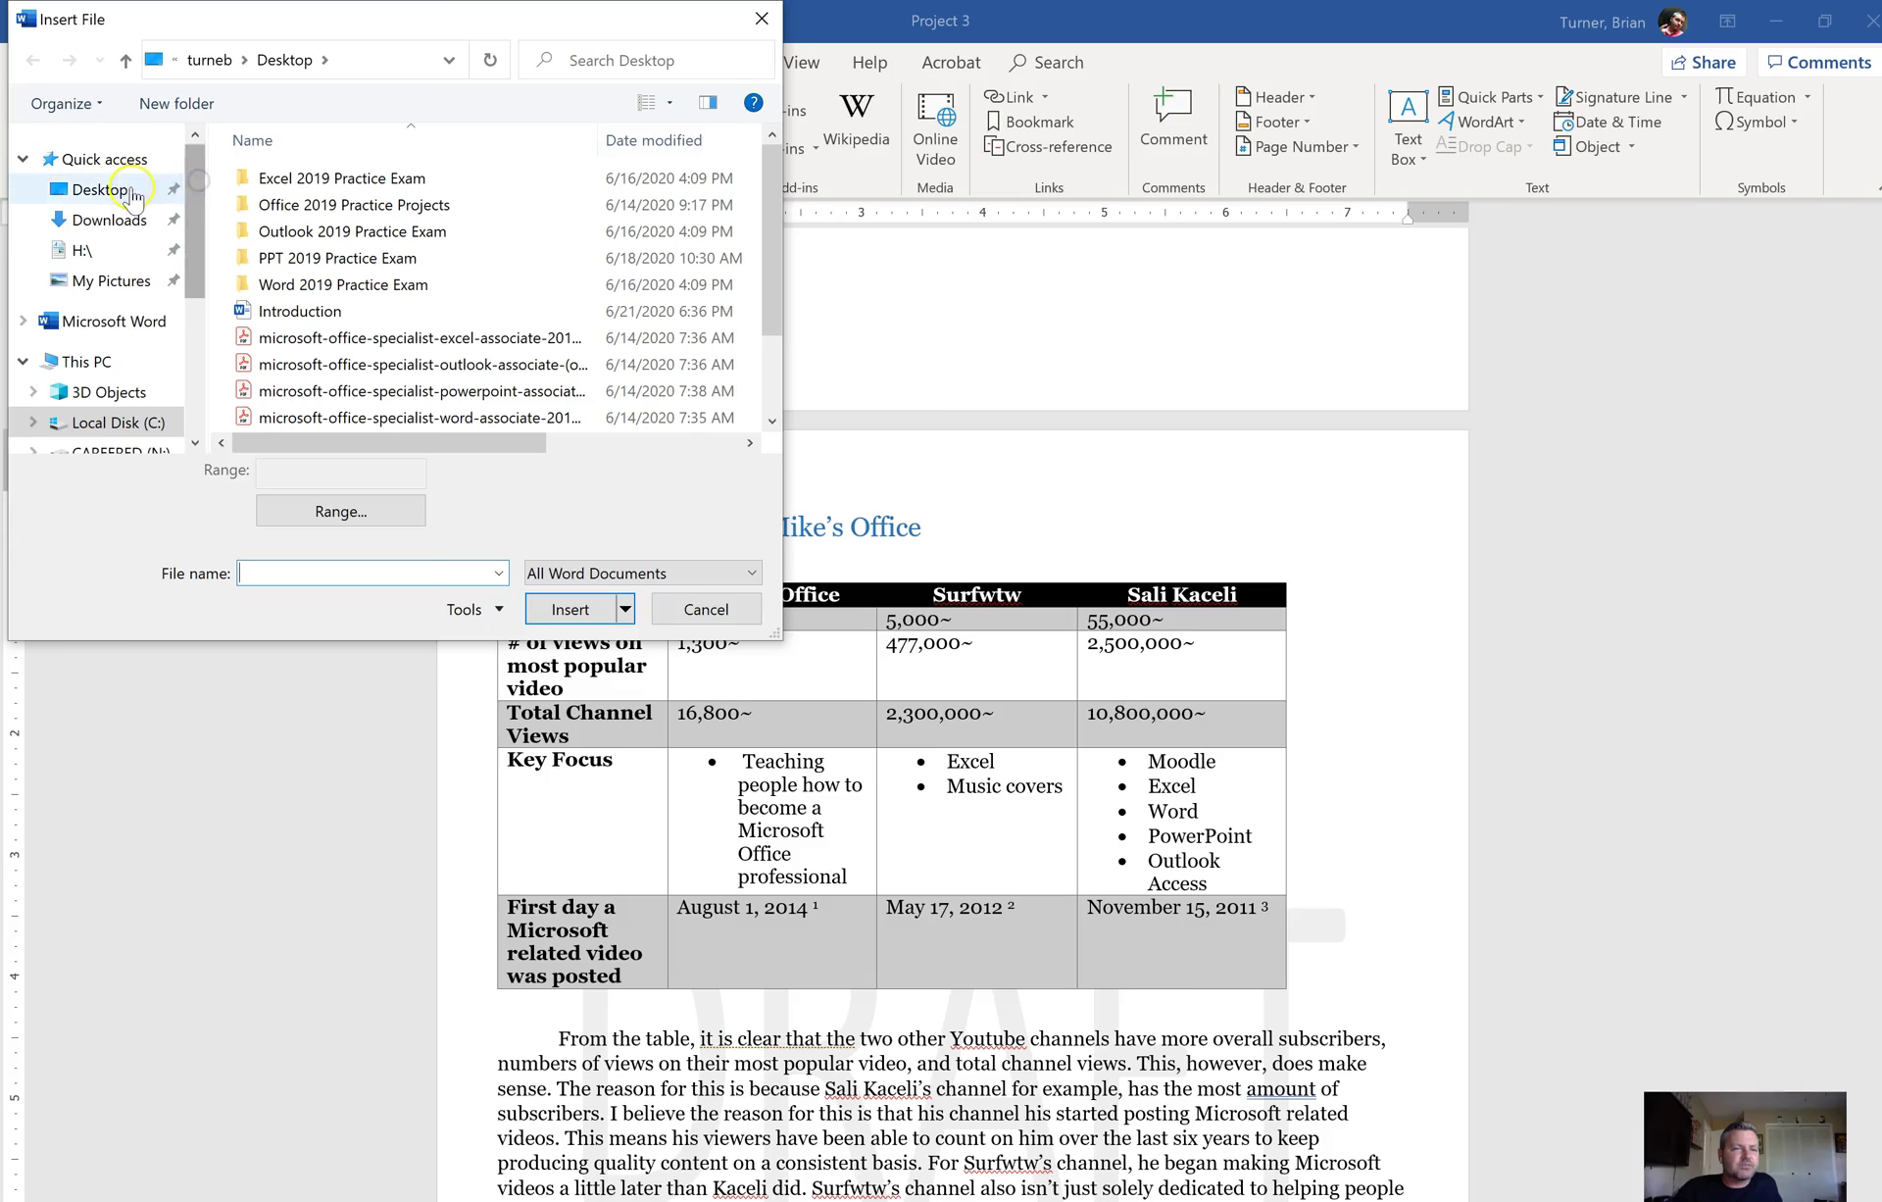
click(107, 189)
double_click(397, 311)
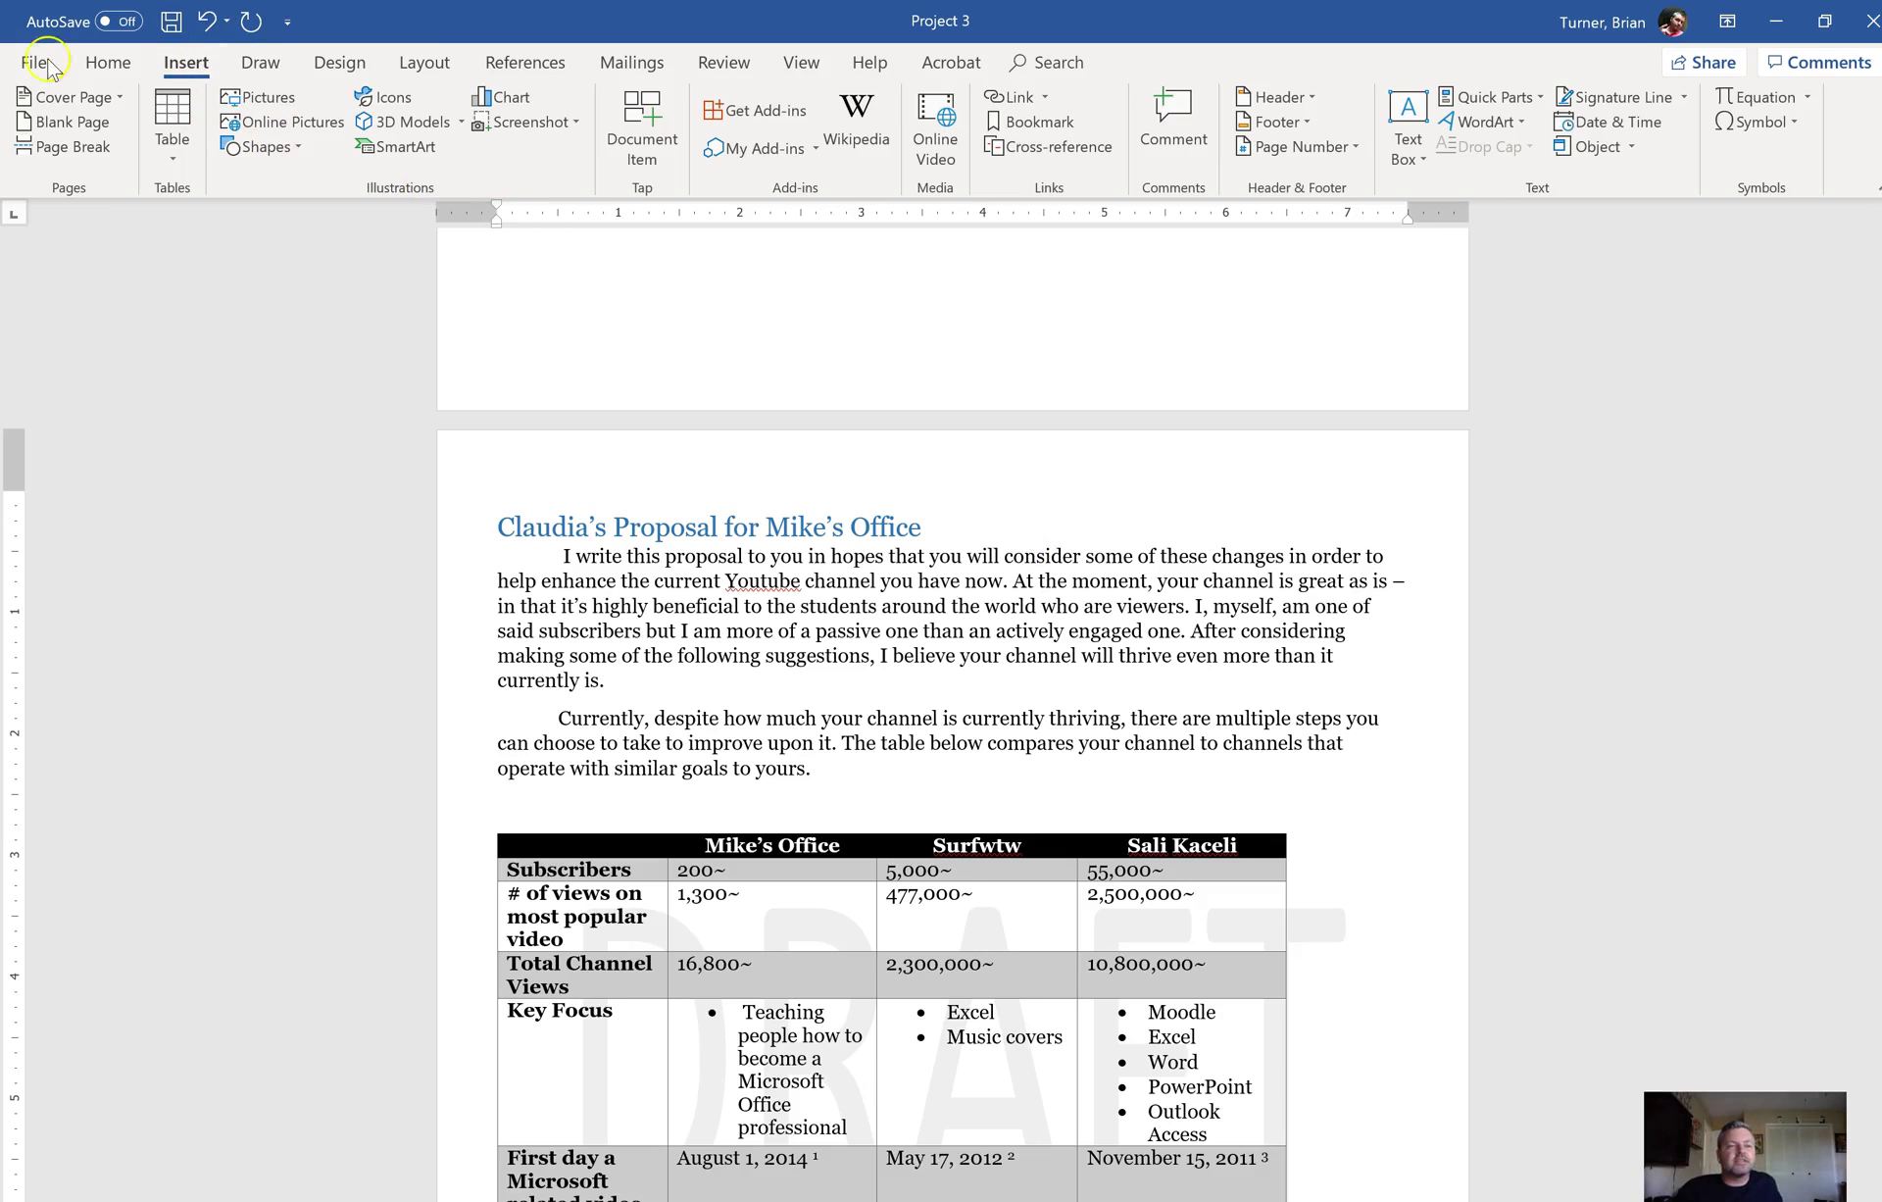
Step: Save the report and run the Document Inspector with Ink included
click(32, 63)
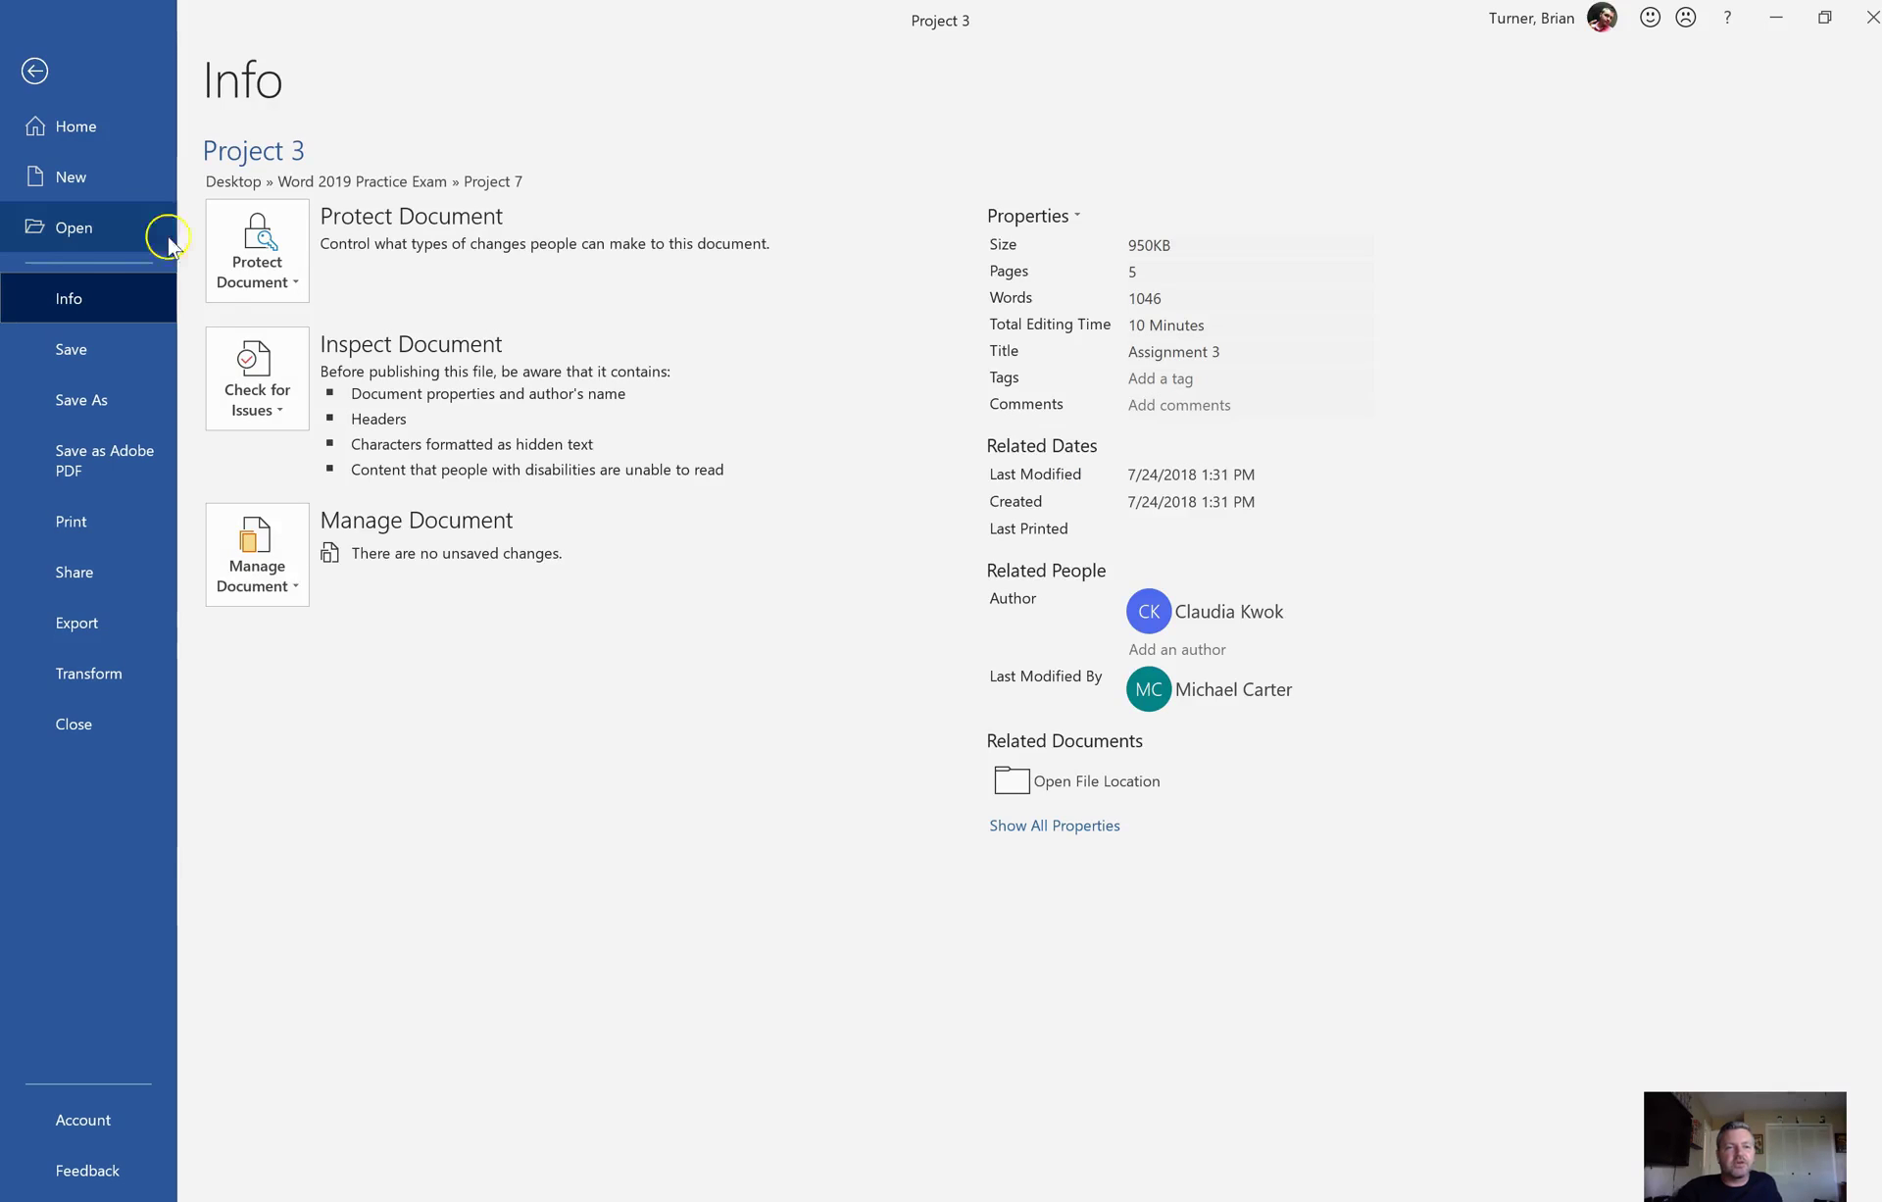
click(273, 409)
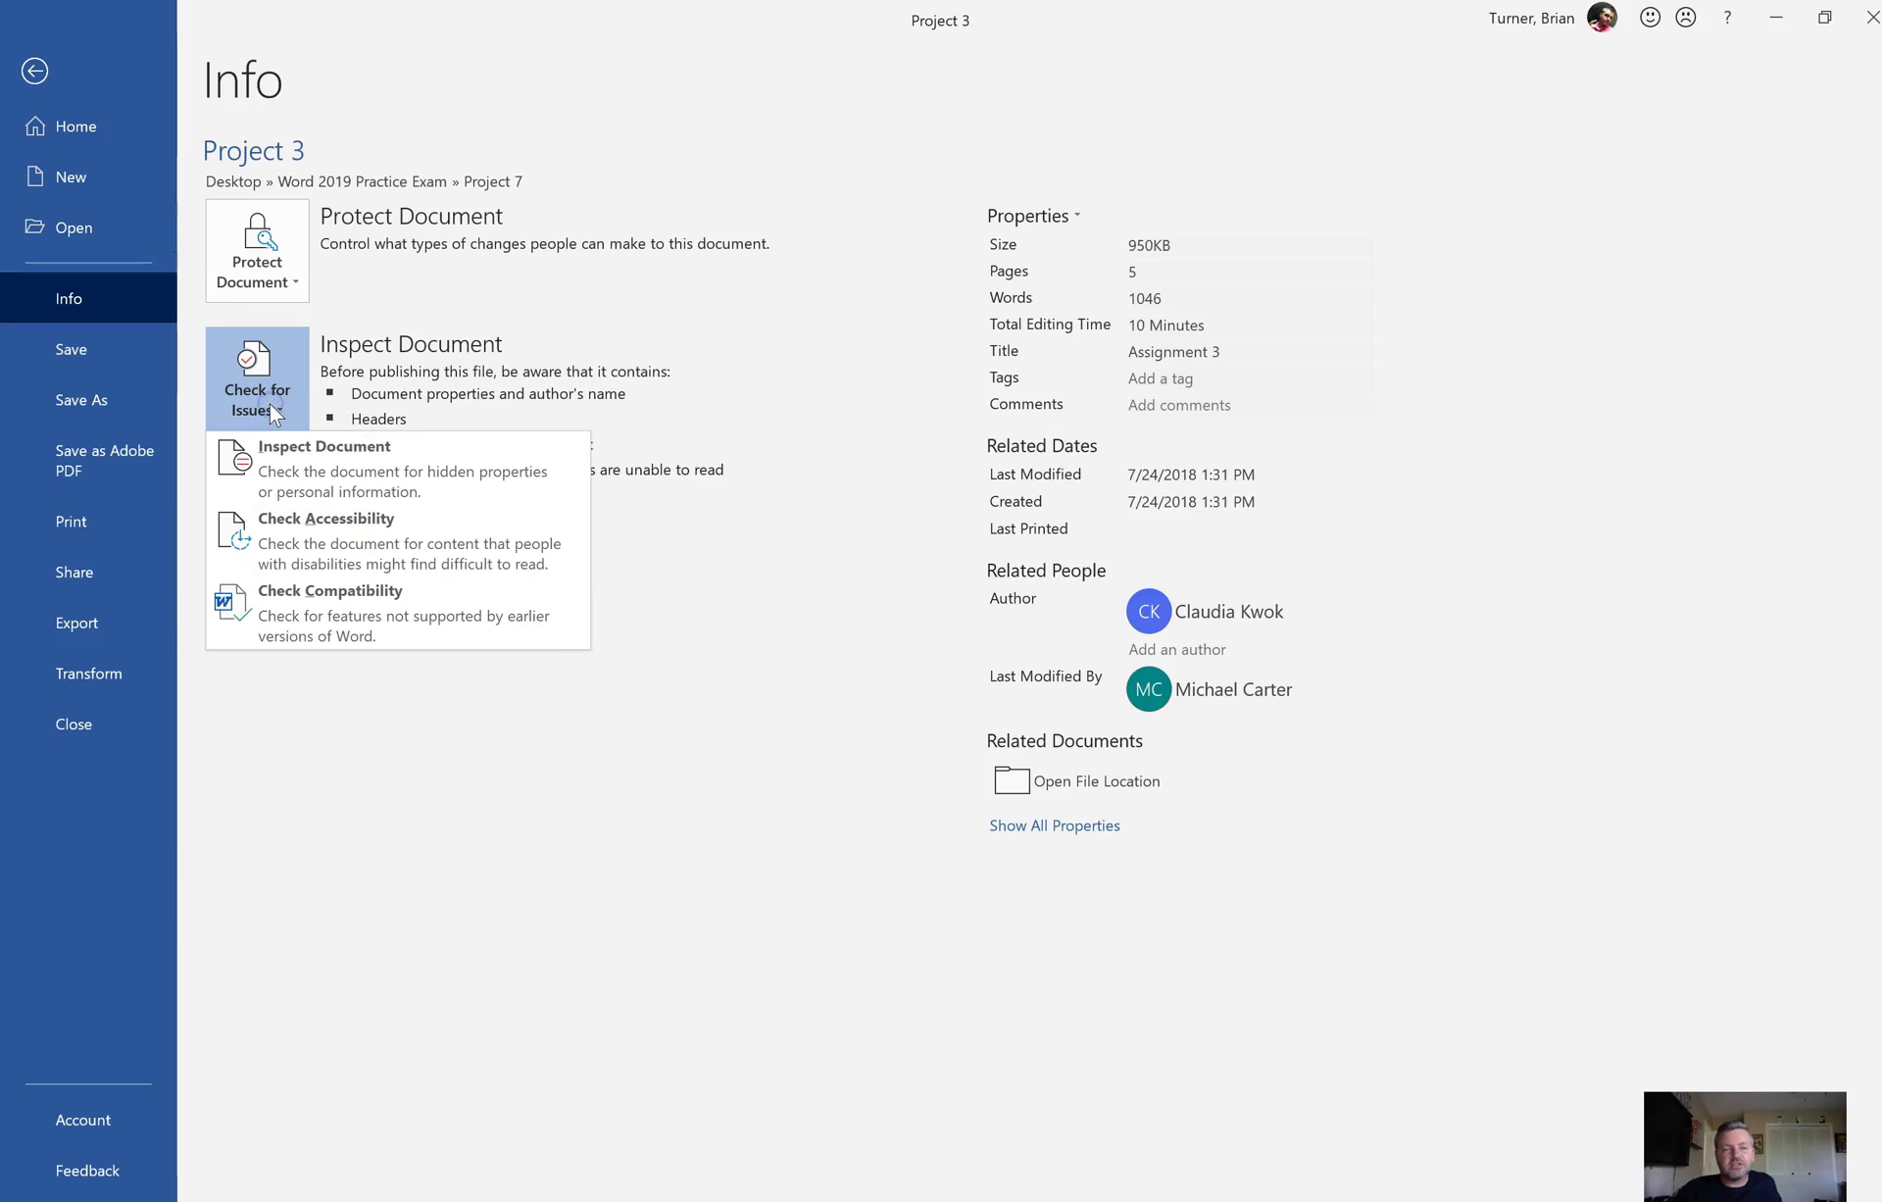
click(321, 482)
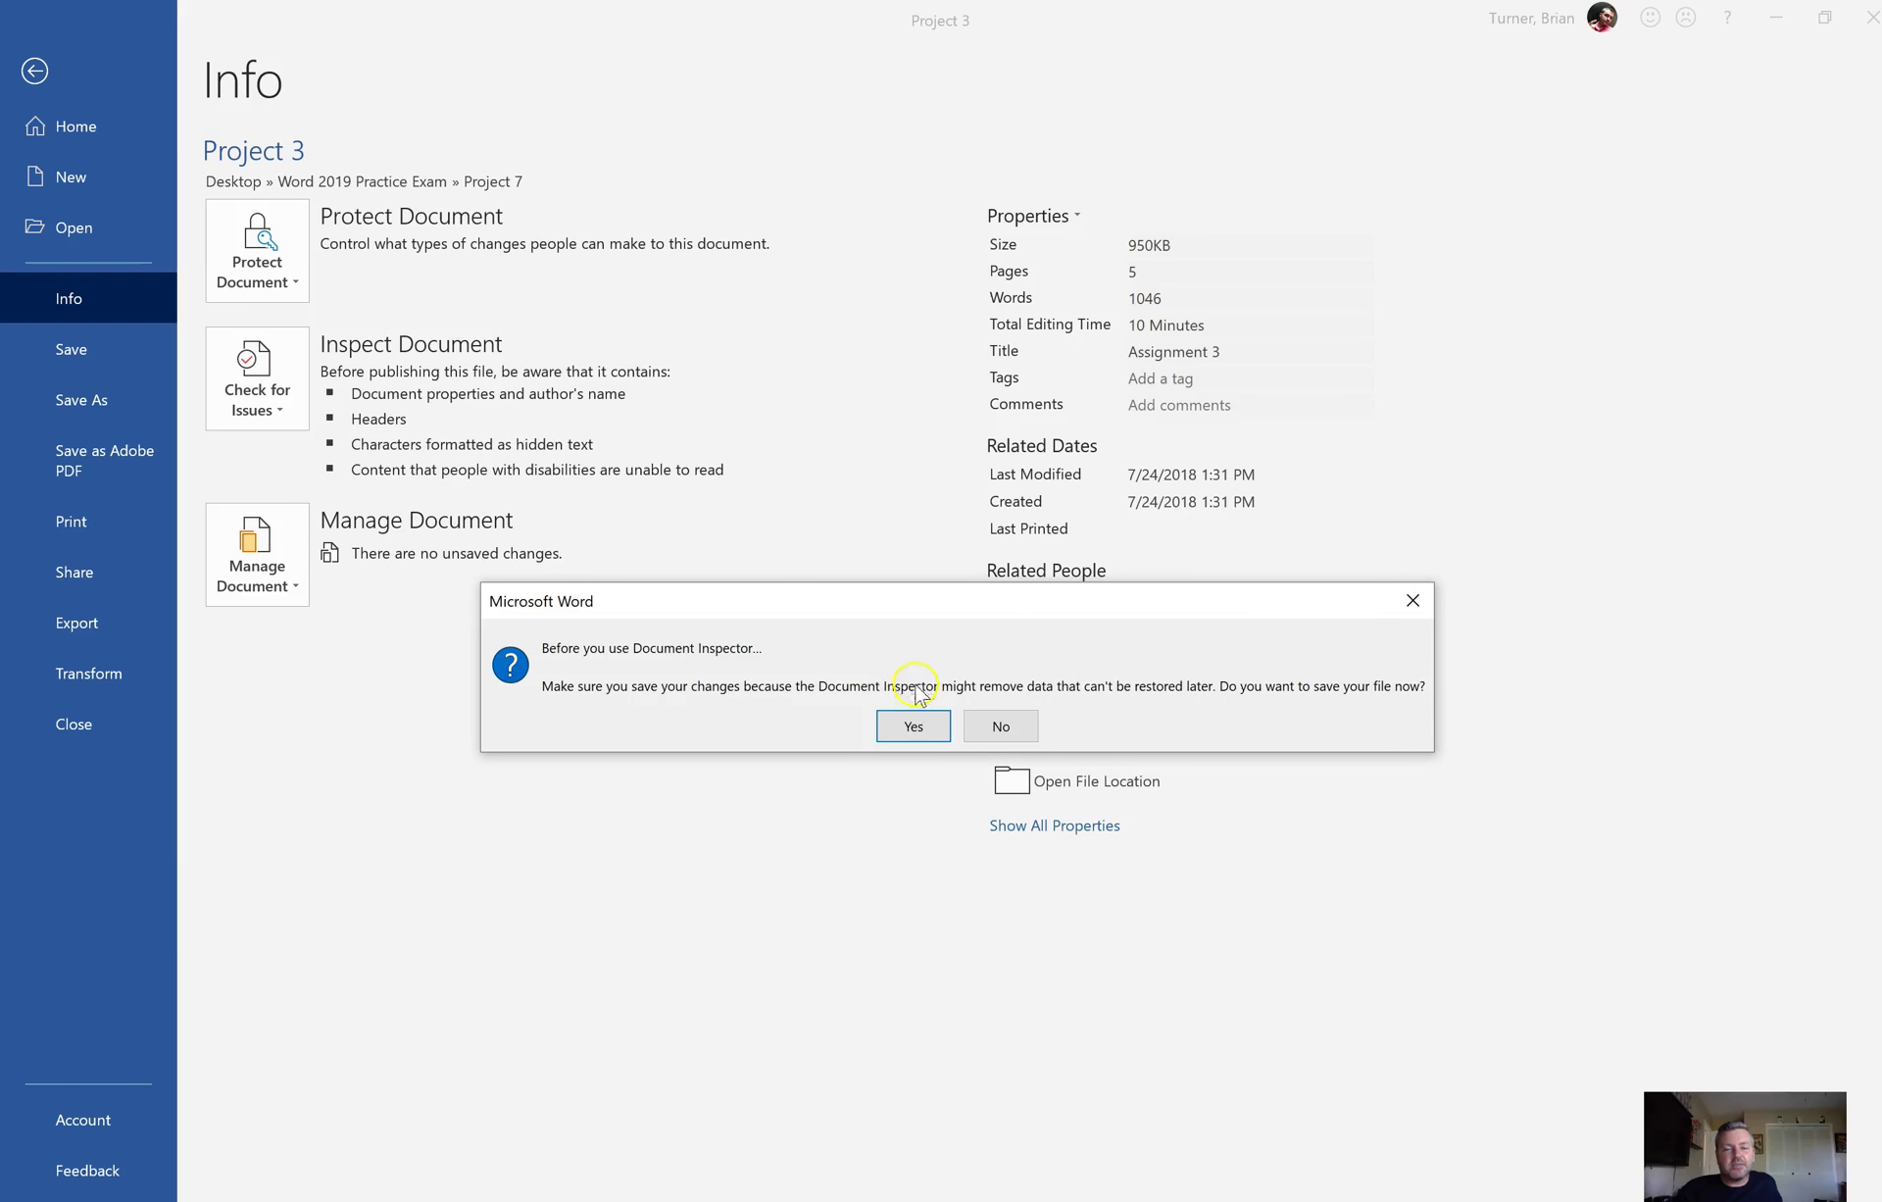
click(915, 725)
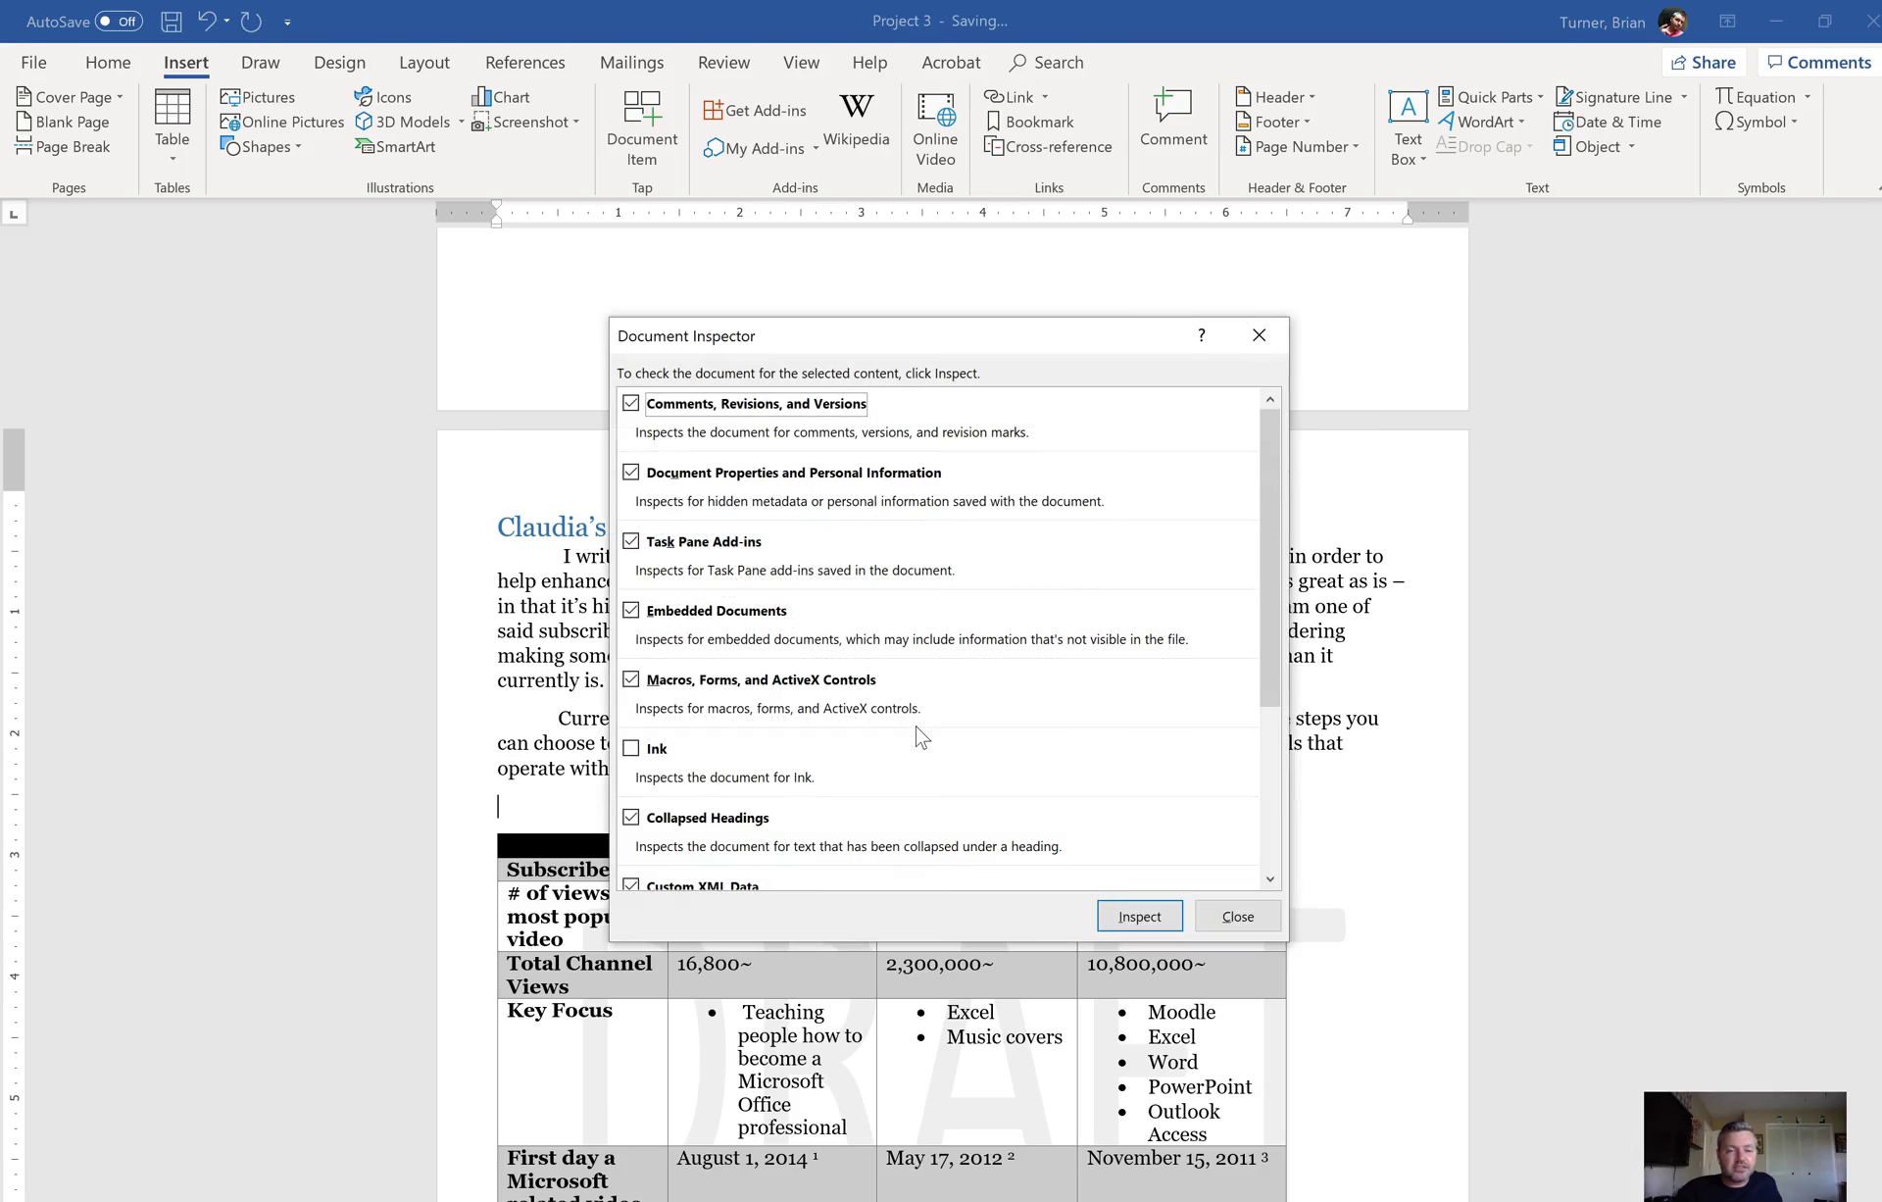
click(667, 738)
click(649, 747)
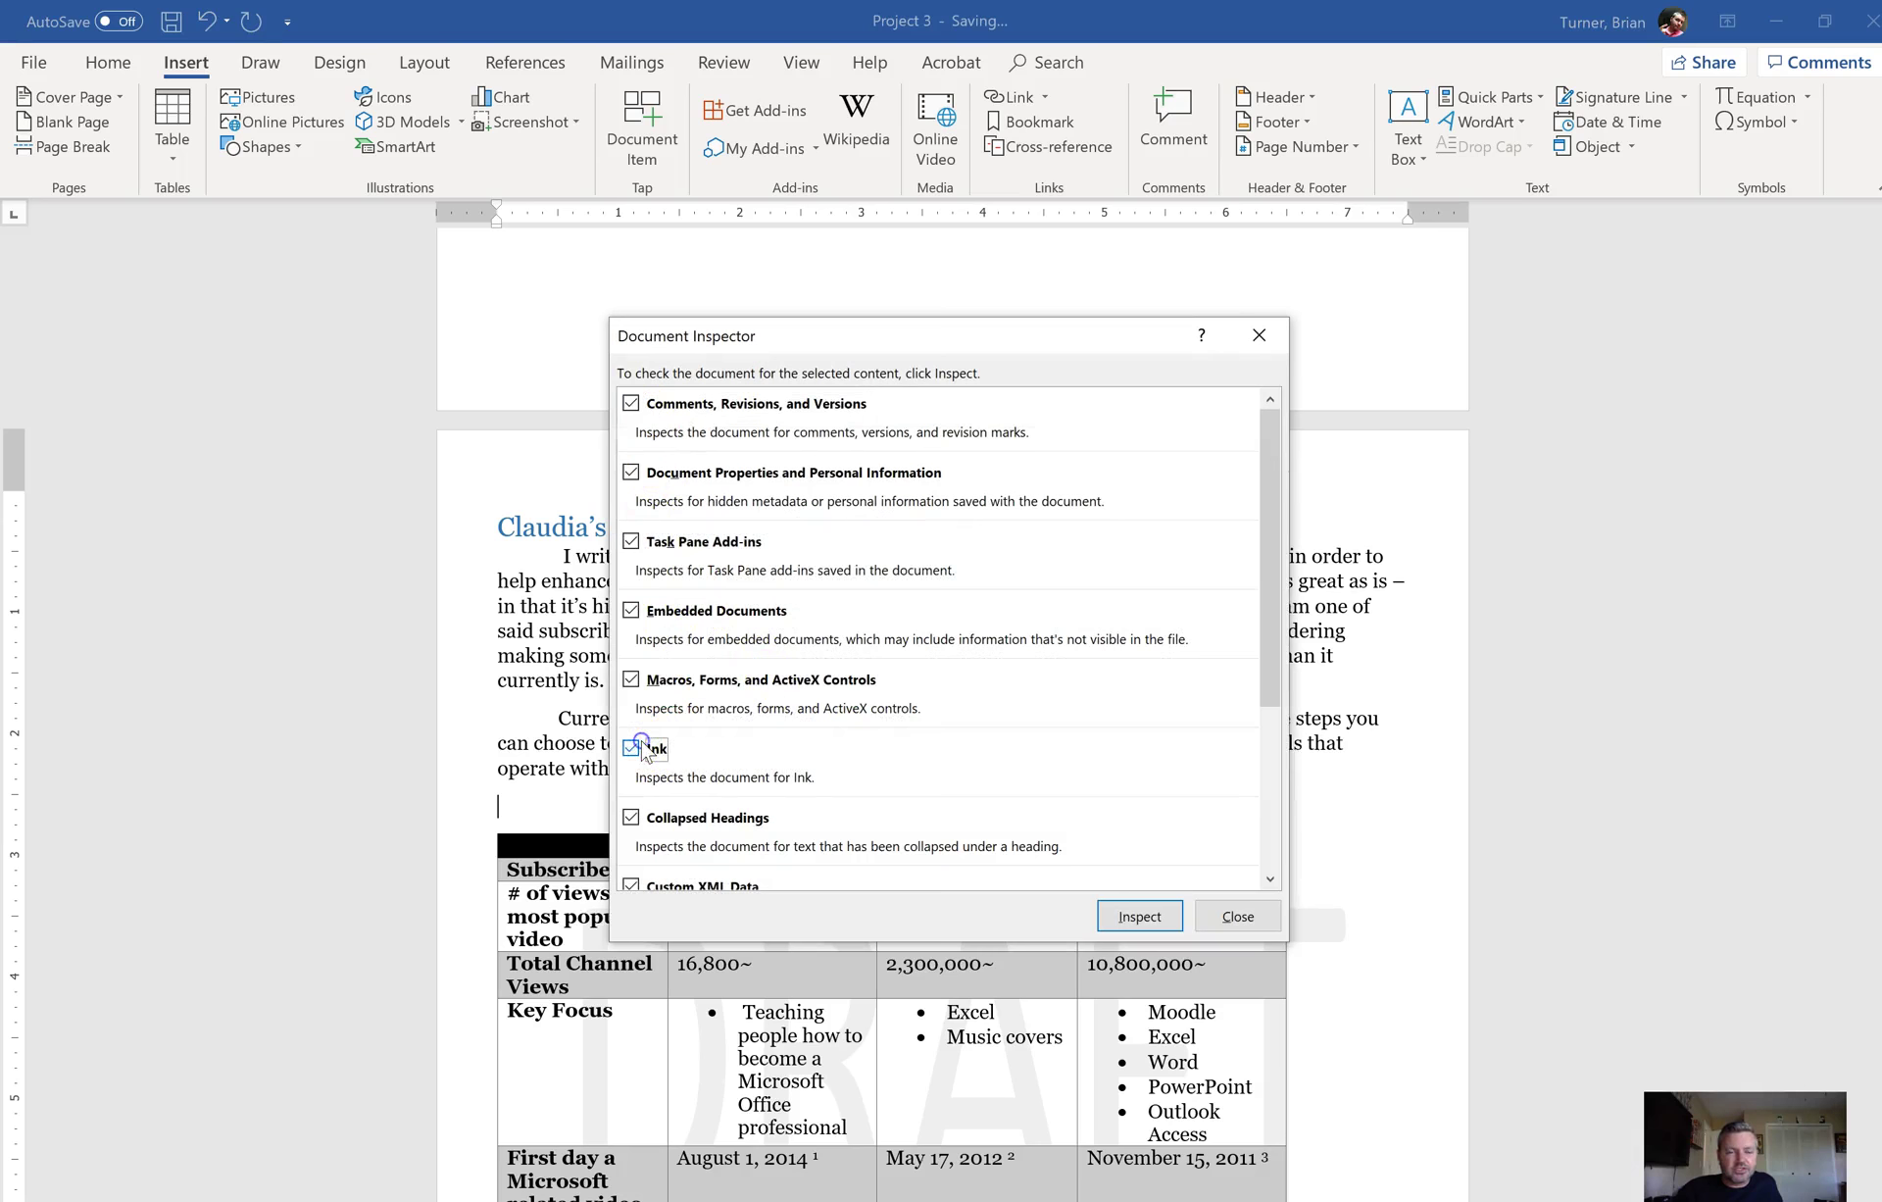
click(1276, 835)
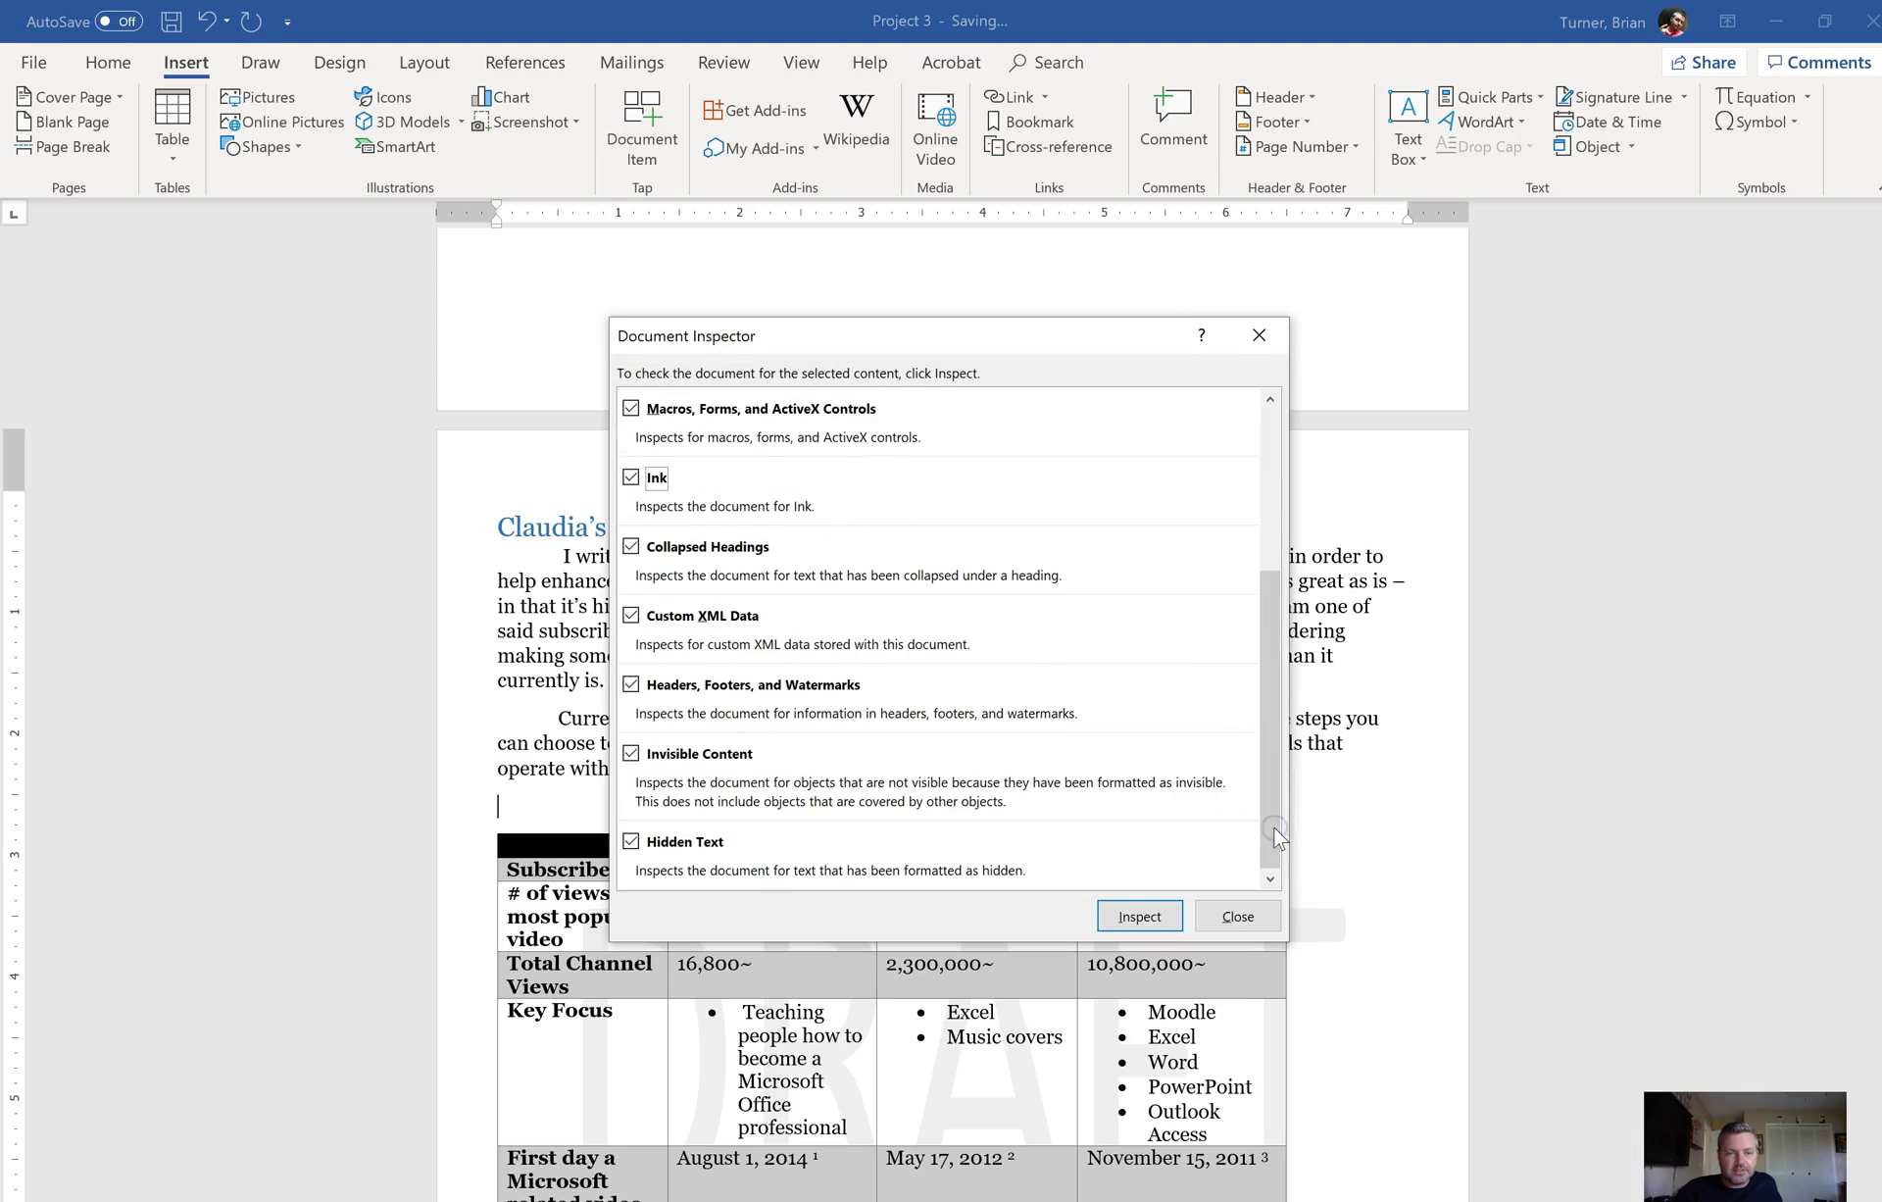
click(1153, 918)
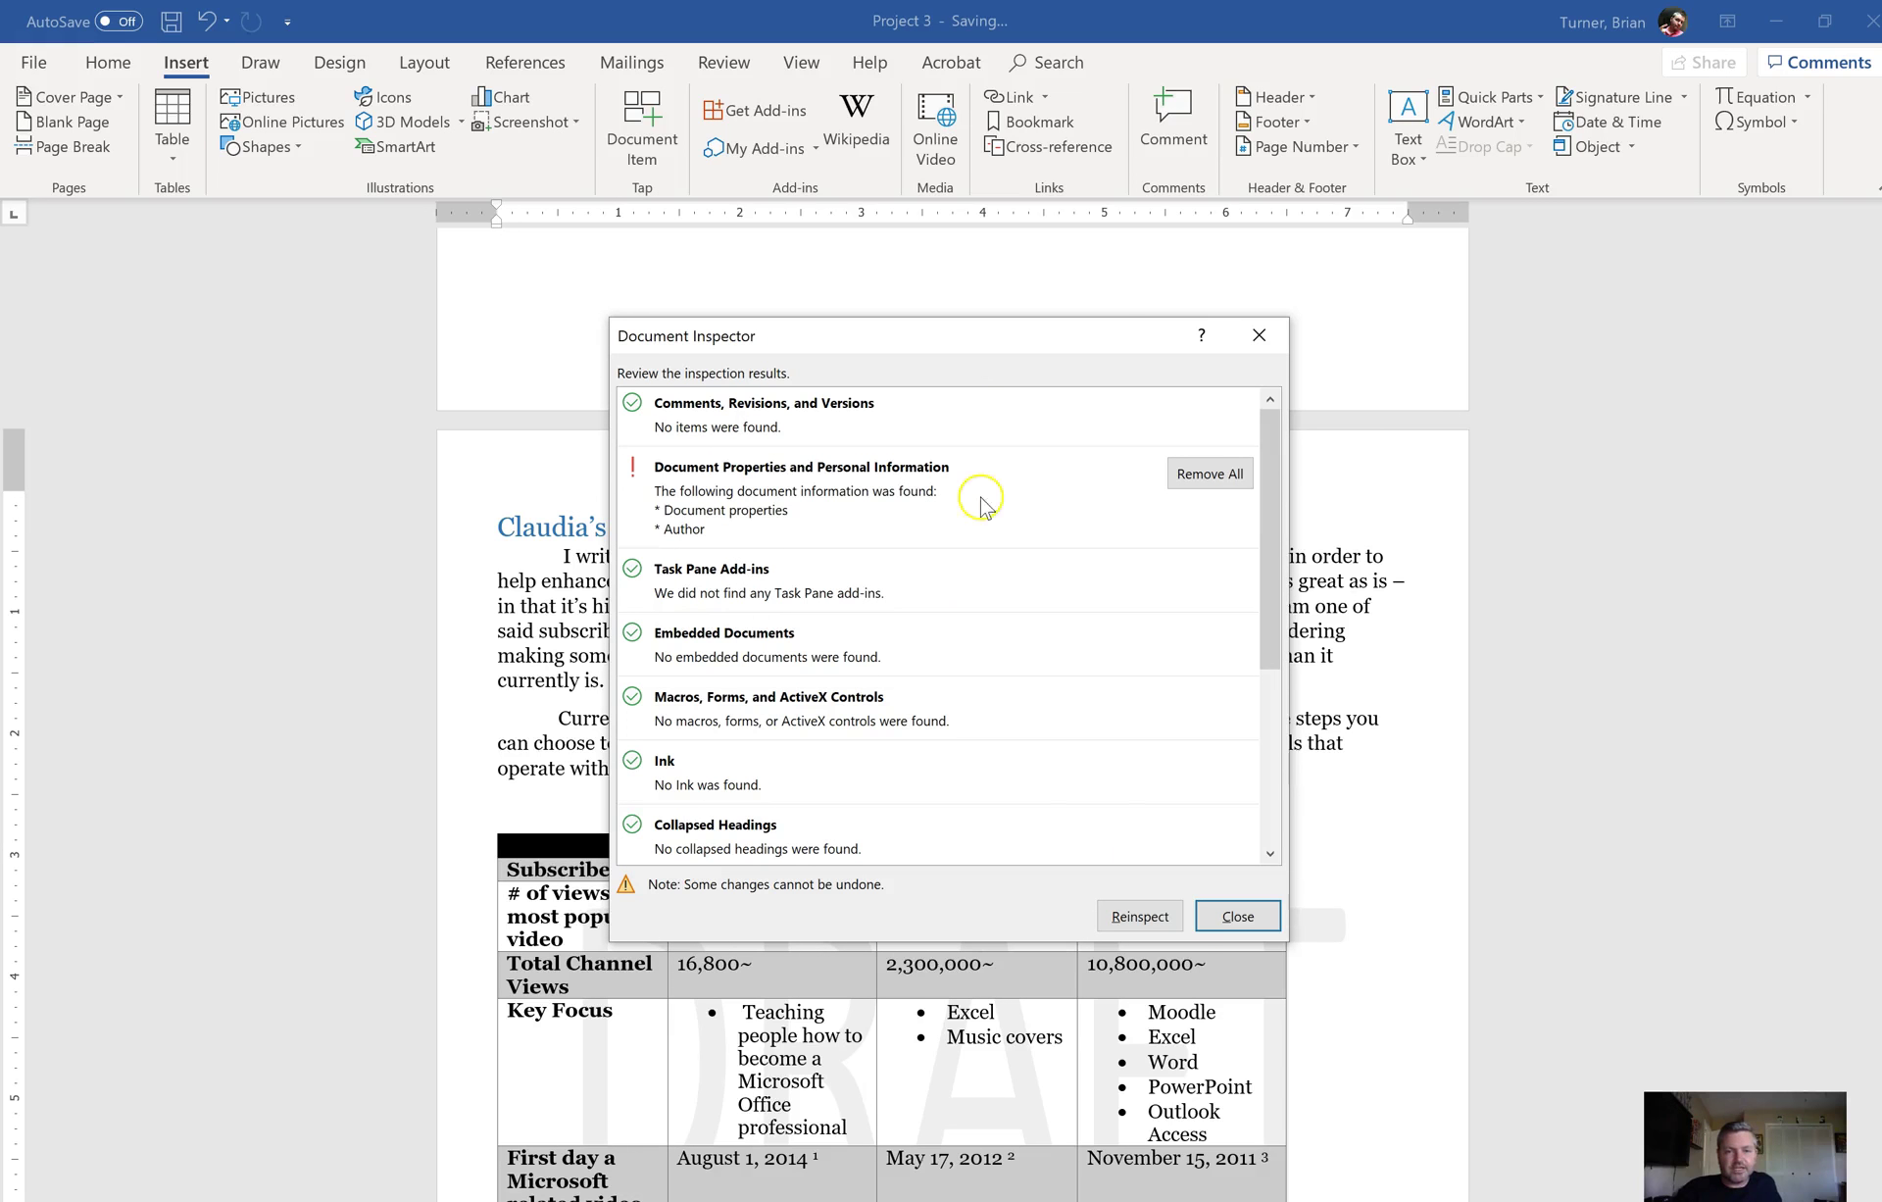
Step: Remove all headers, footers and watermarks from the inspection results, then close the inspector
click(1268, 602)
drag(1268, 602, 1274, 785)
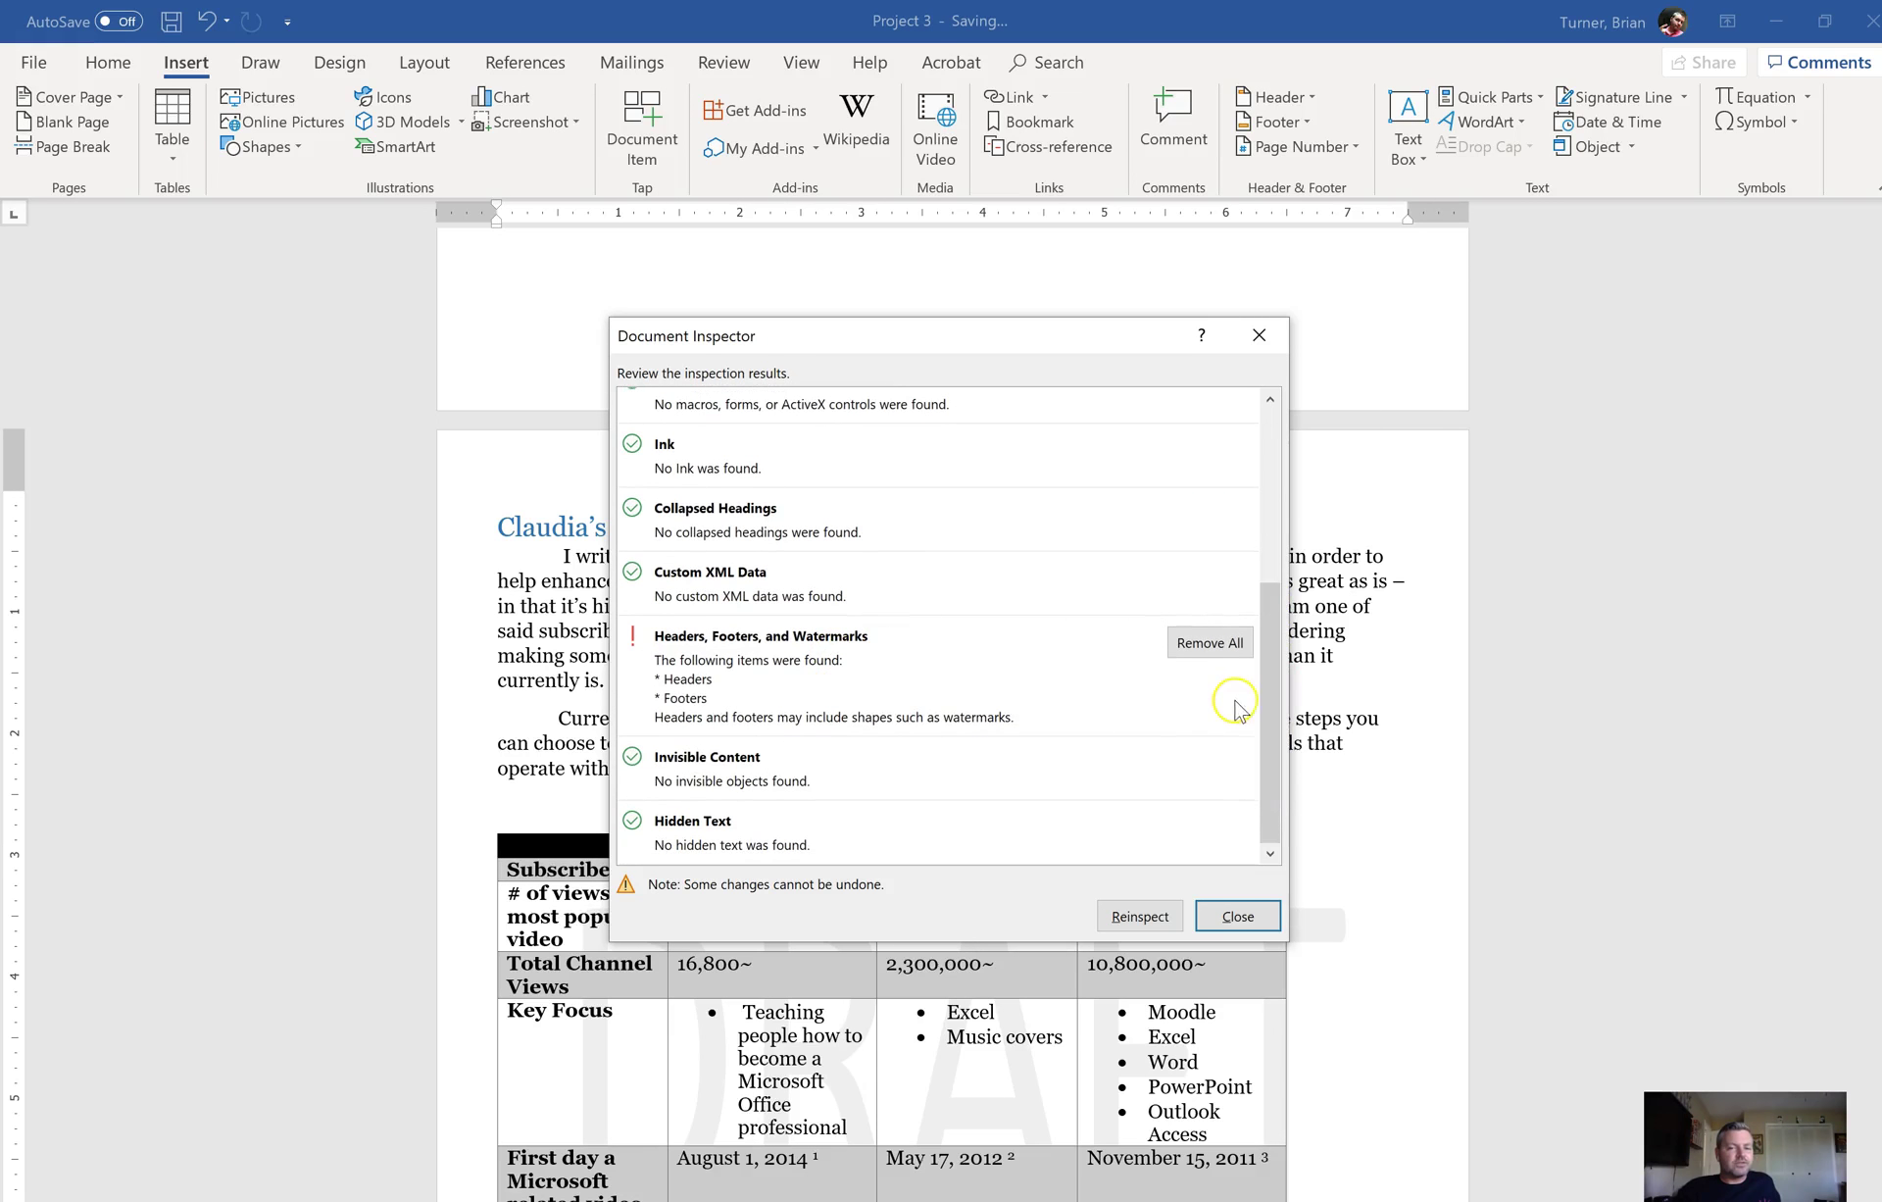
mouse_move(1270, 706)
mouse_down()
mouse_move(1273, 526)
mouse_move(1250, 804)
mouse_up()
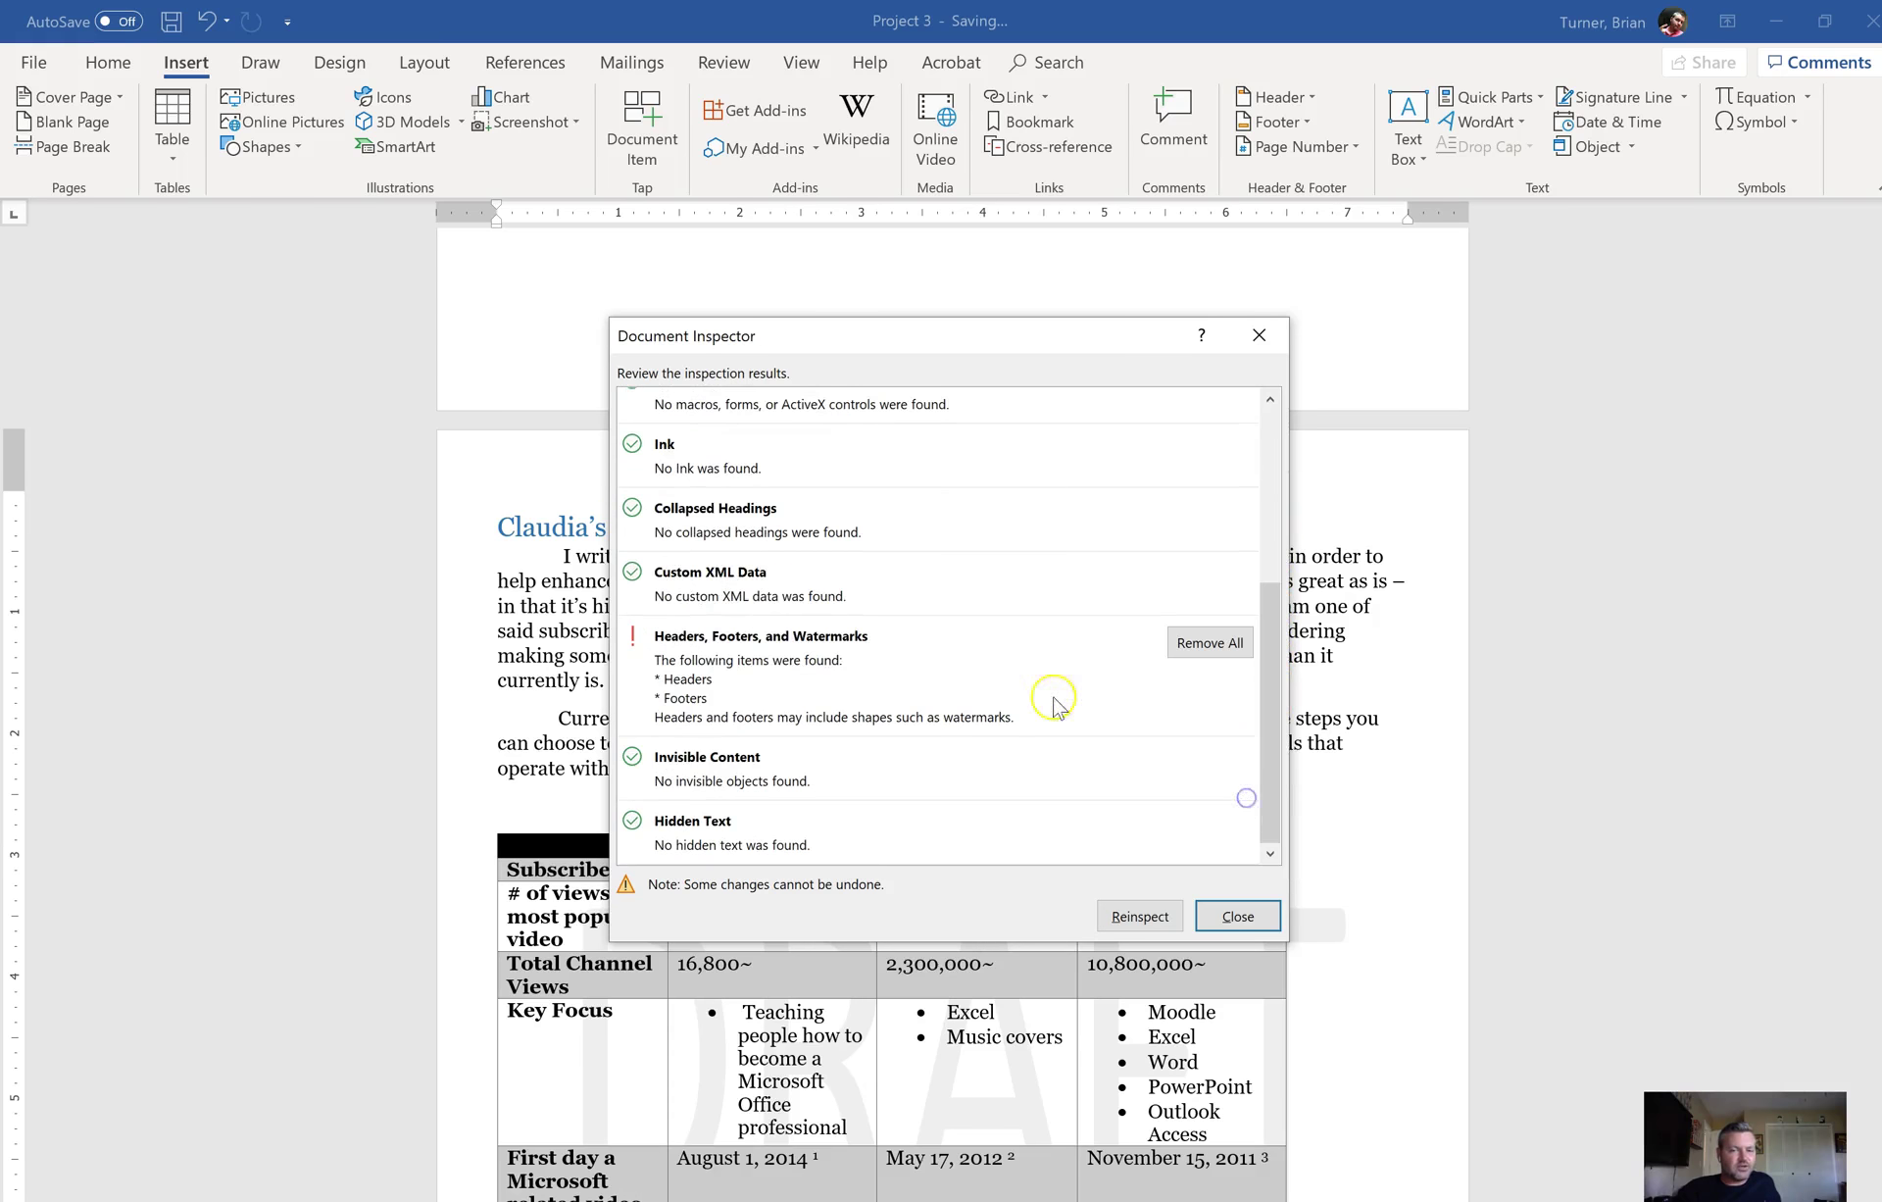
click(1209, 643)
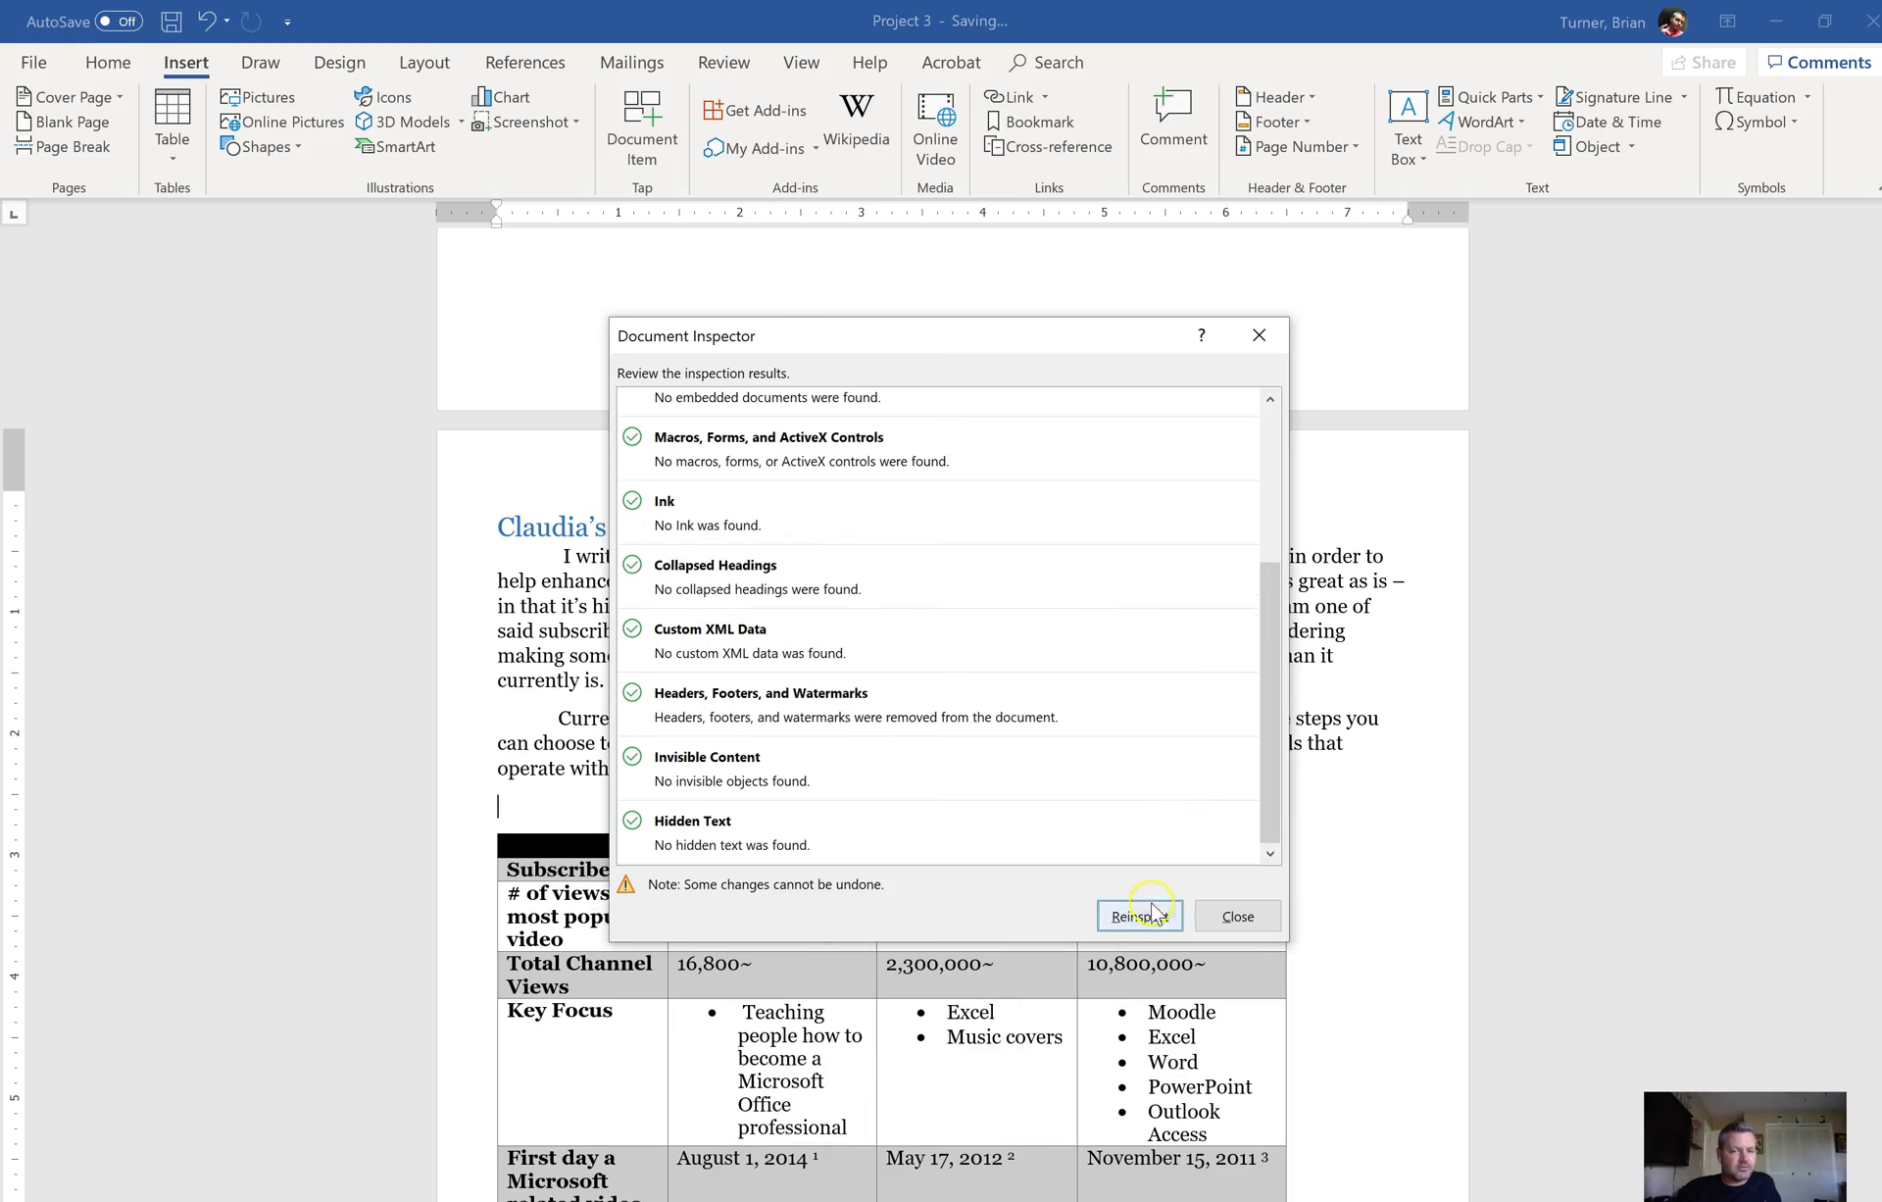
click(1237, 918)
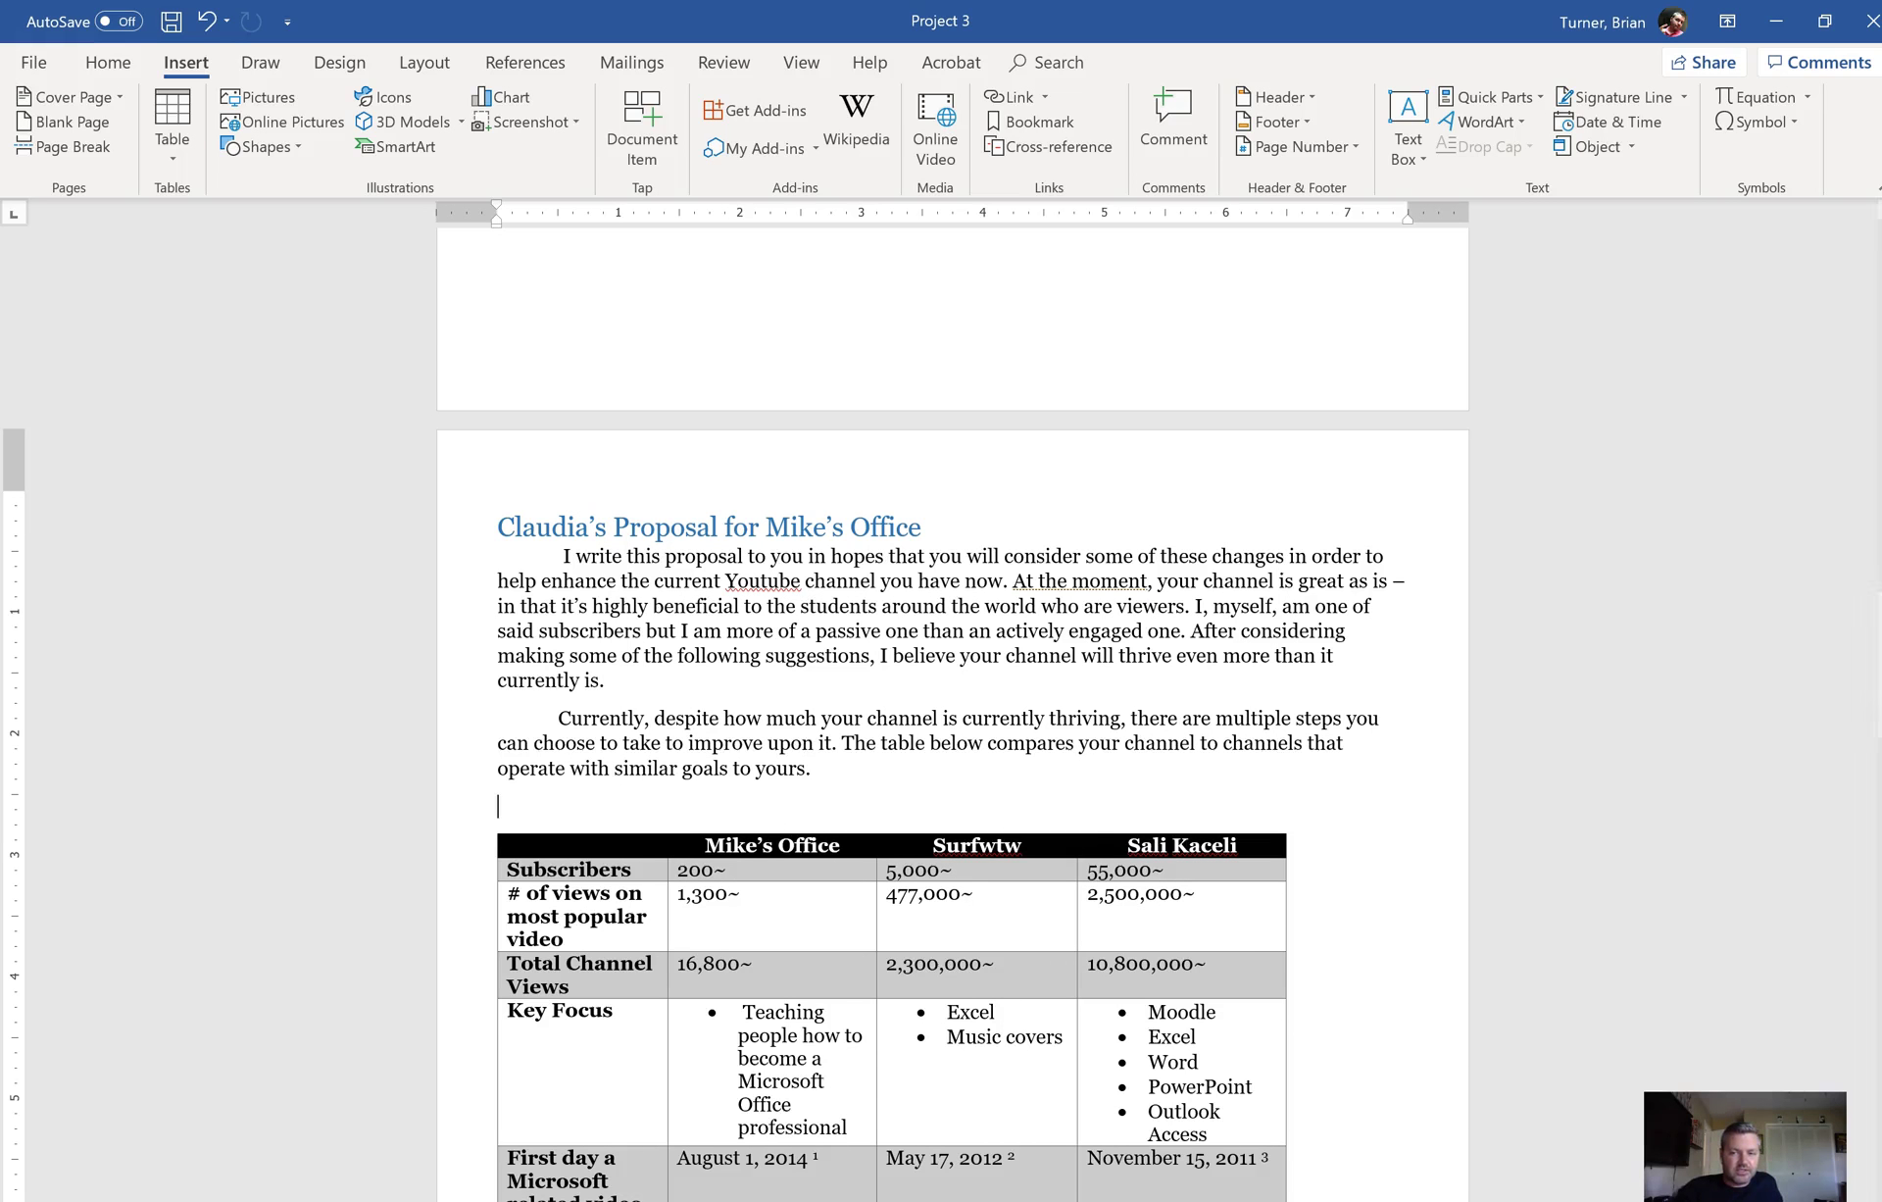
Step: Set the HOWTO BASIC picture's text wrapping to Square
drag(1877, 667, 1853, 723)
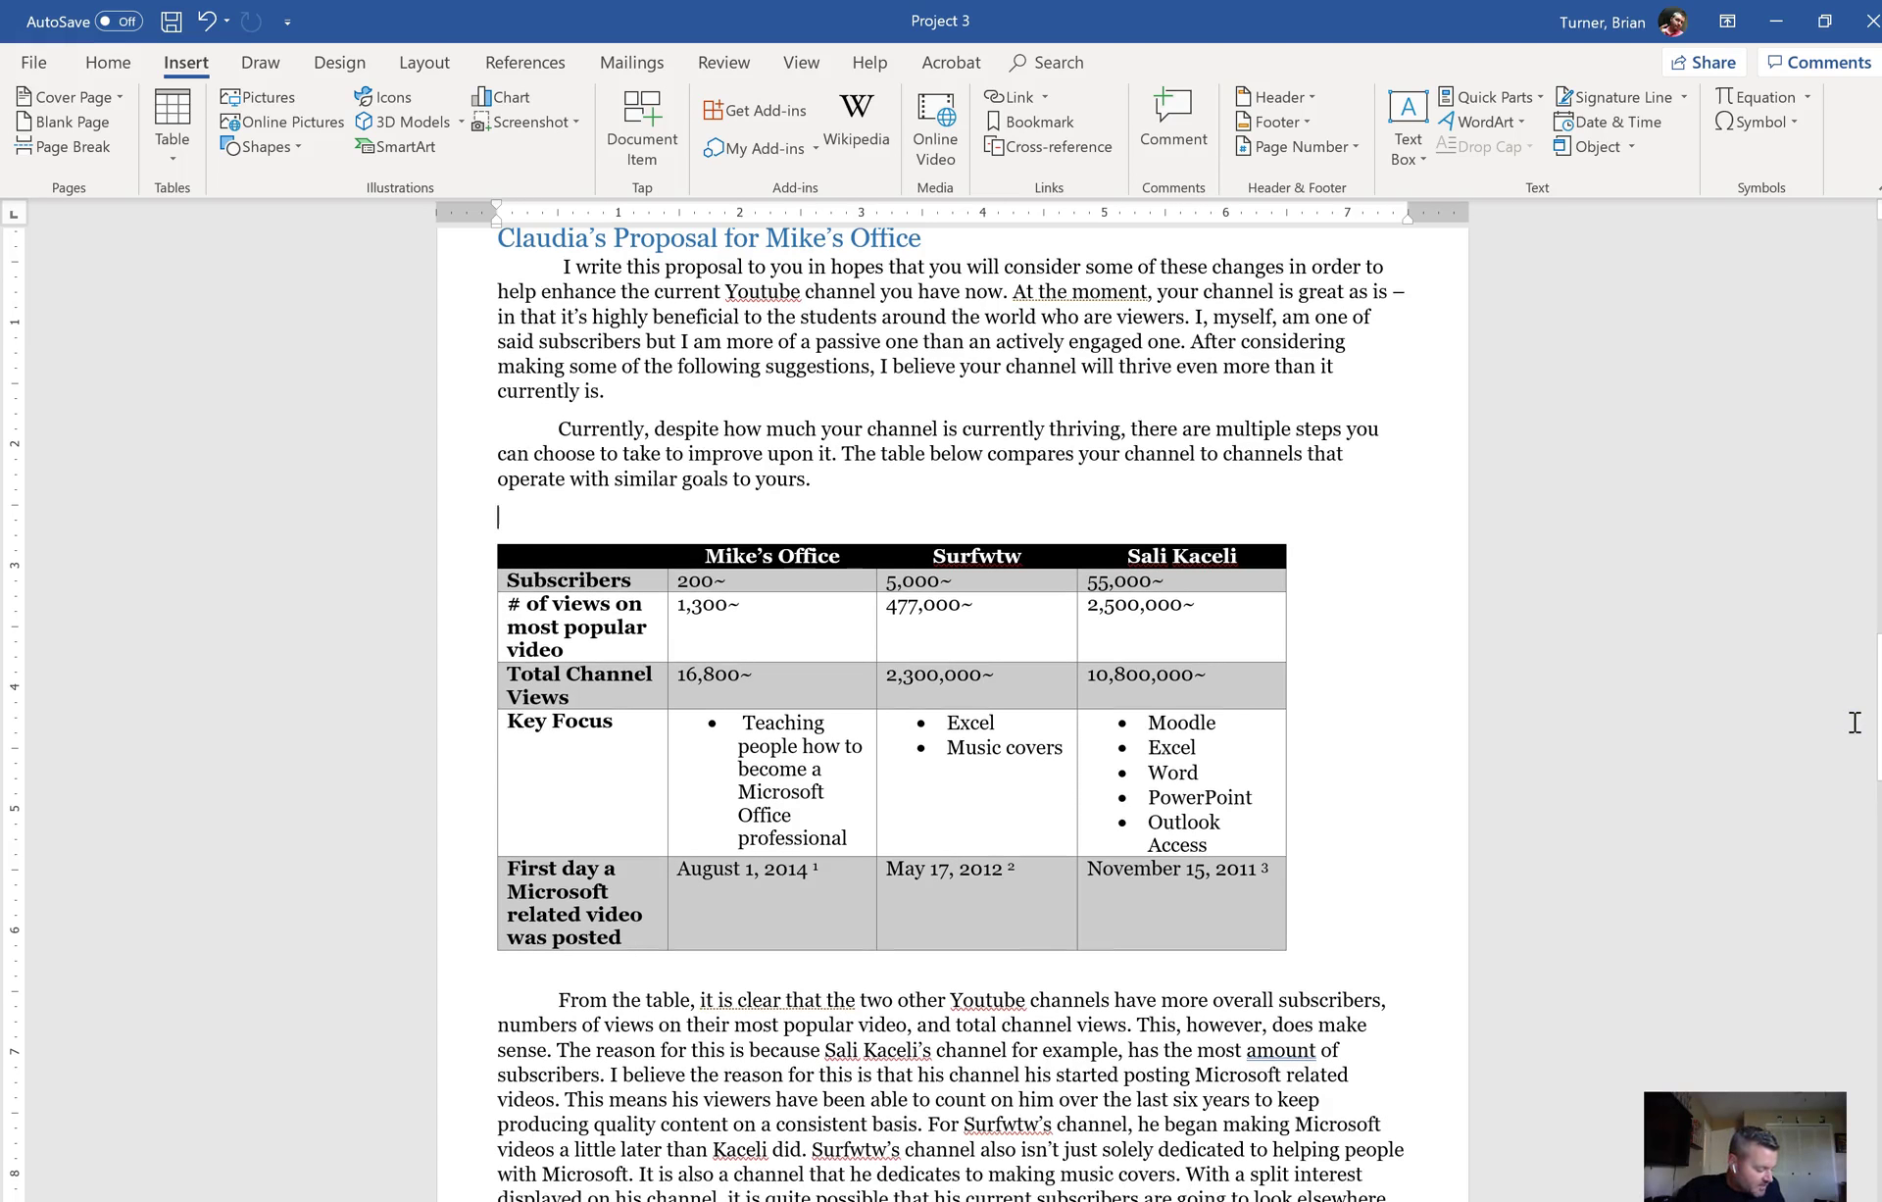
click(1850, 887)
drag(1874, 658, 1874, 1061)
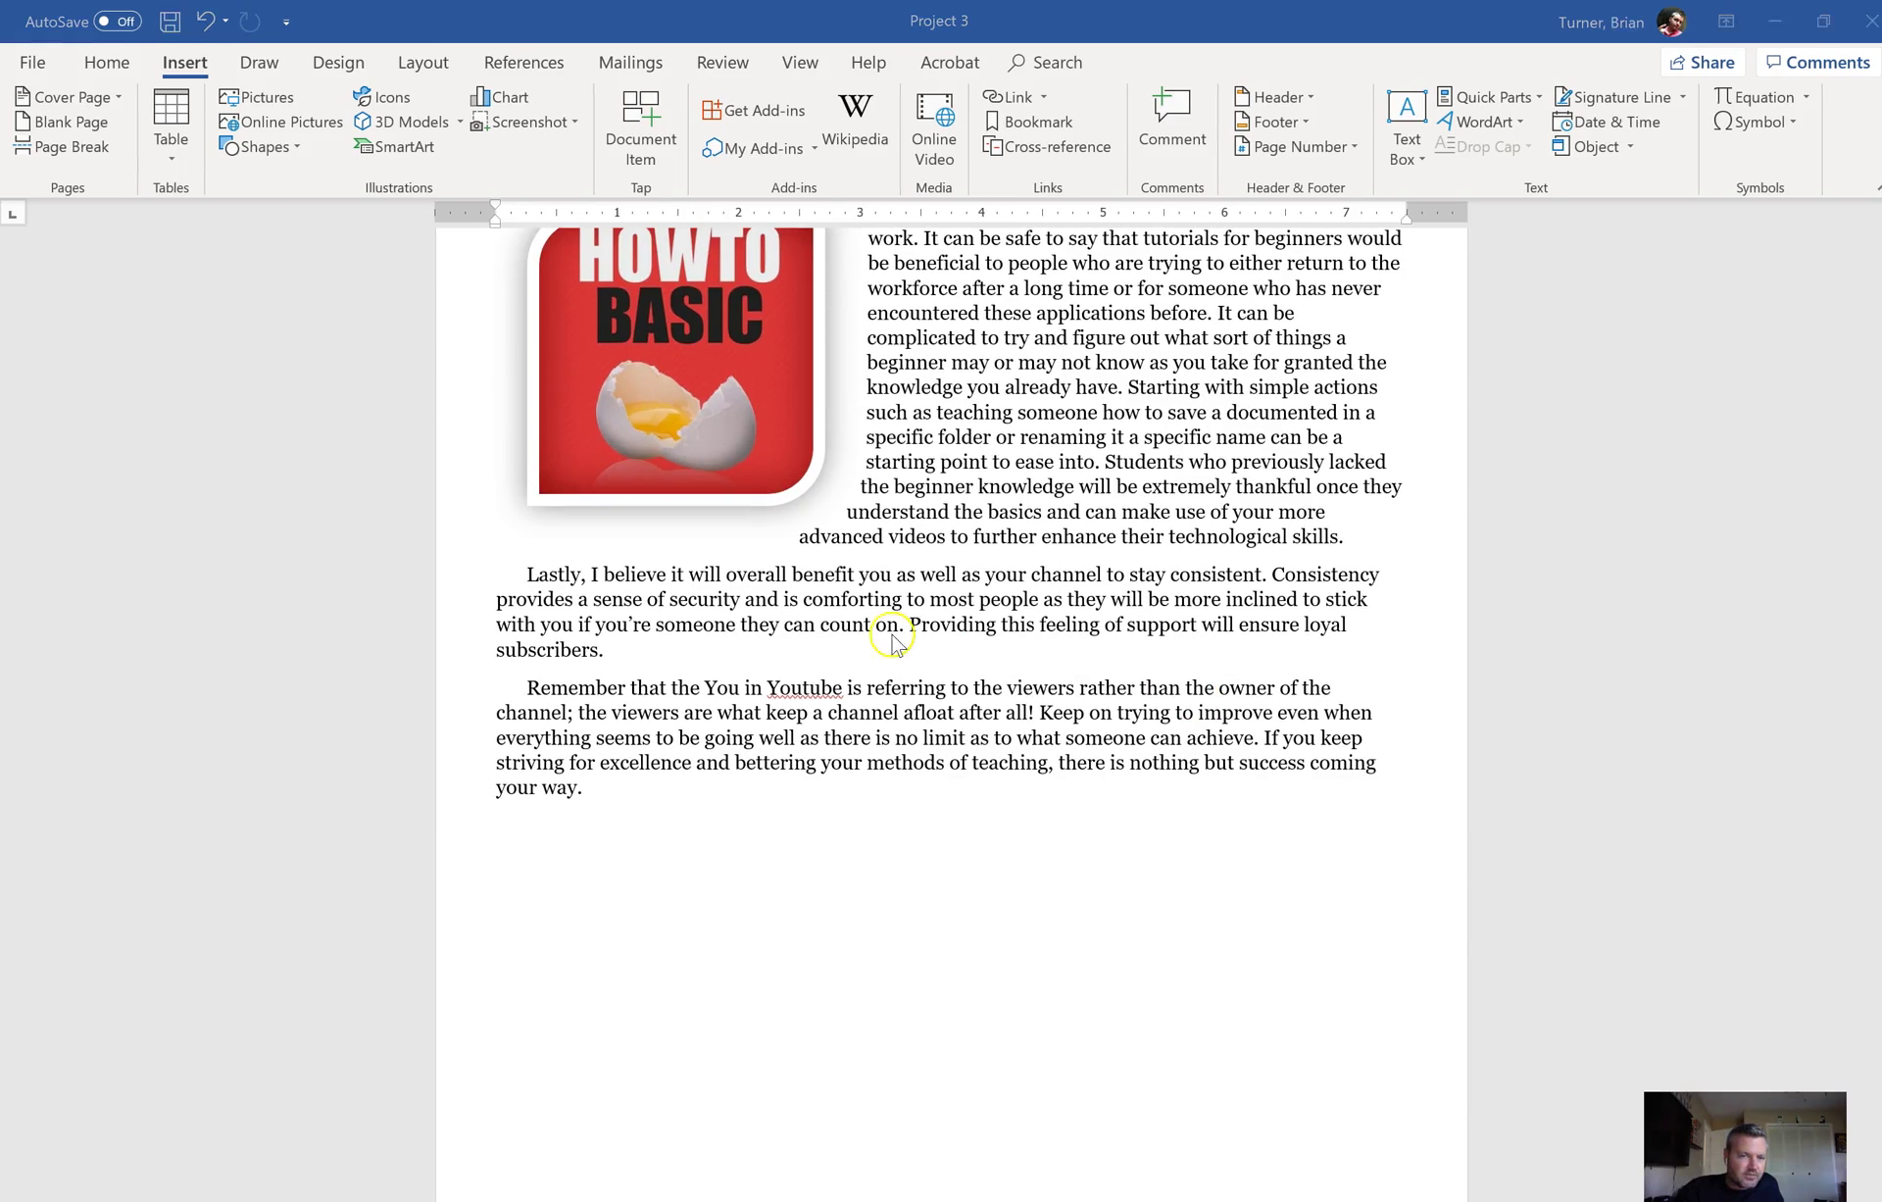
click(743, 402)
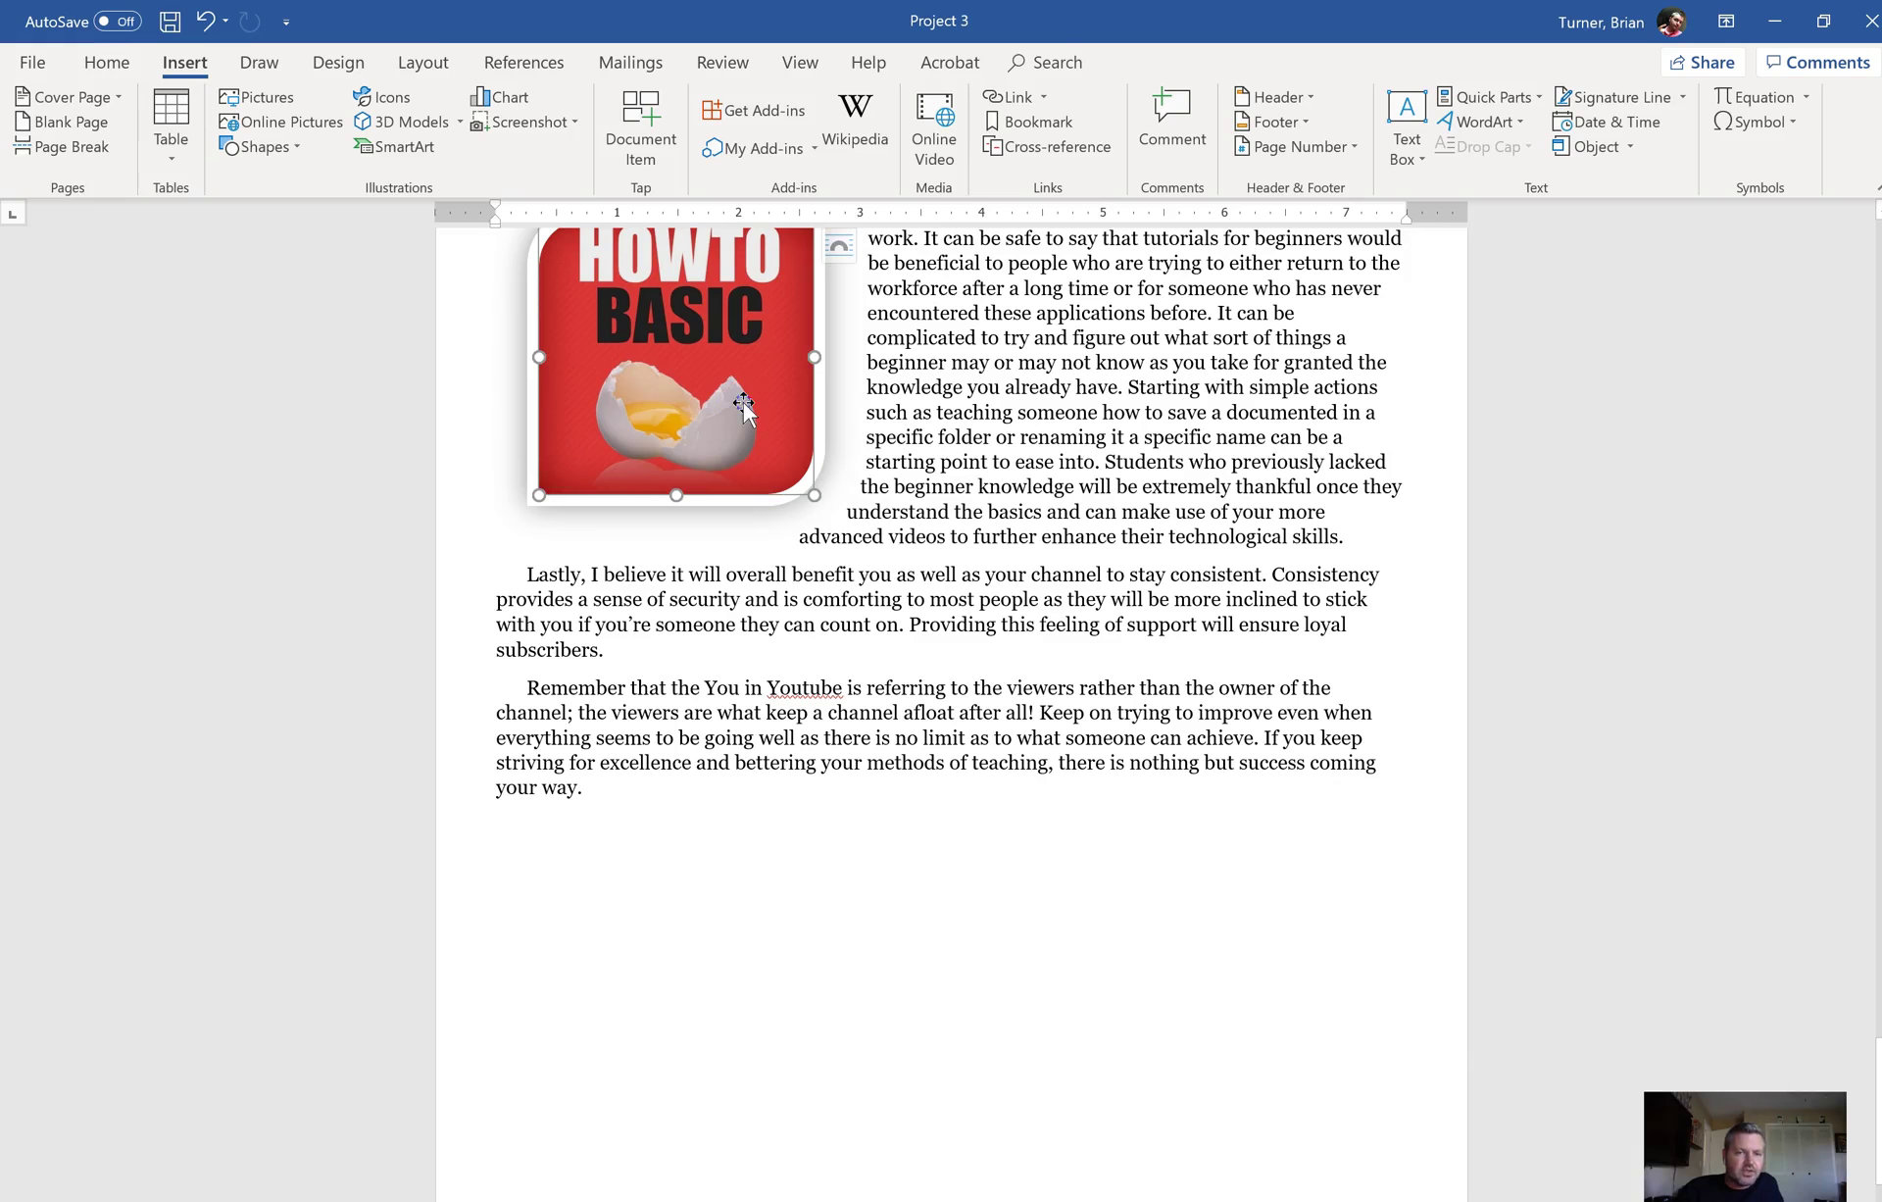
click(846, 247)
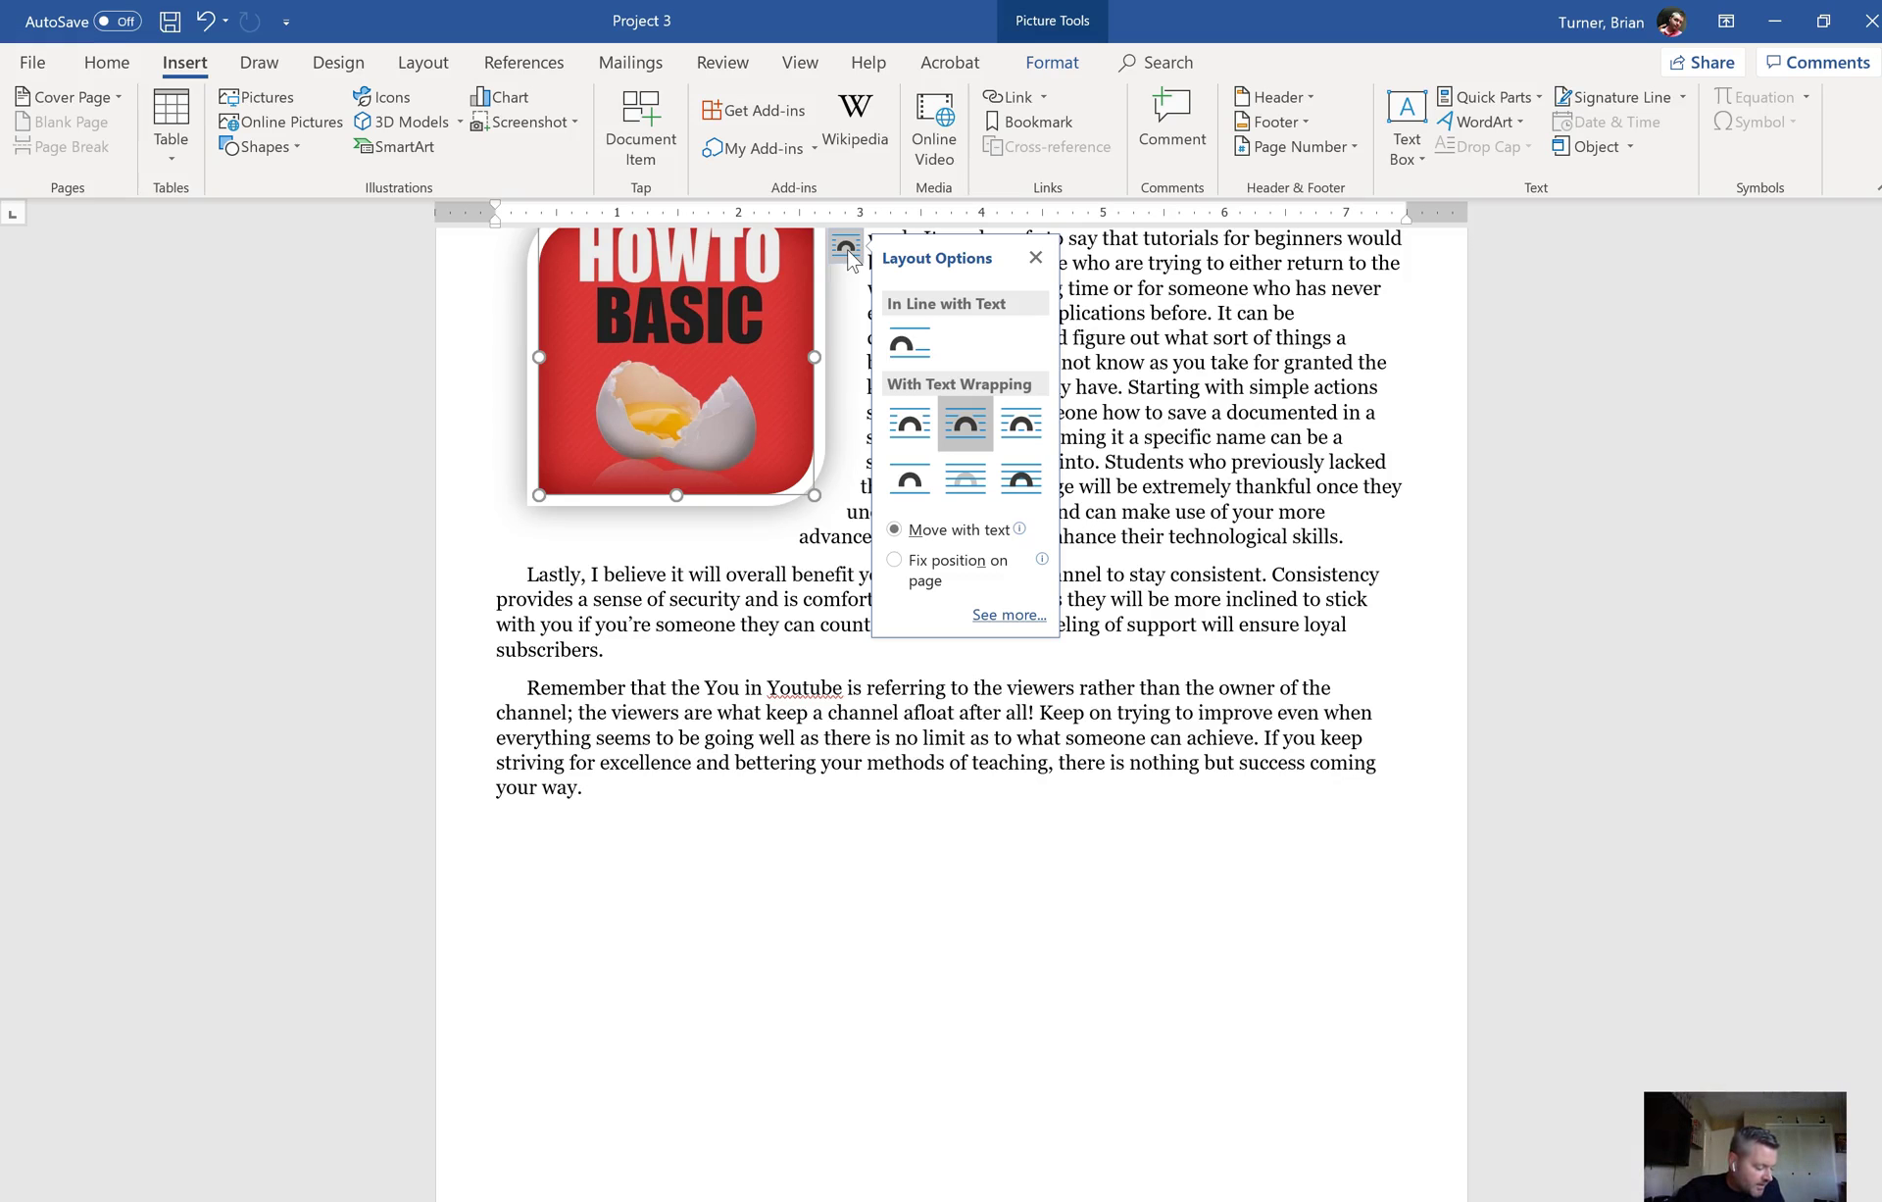
click(911, 431)
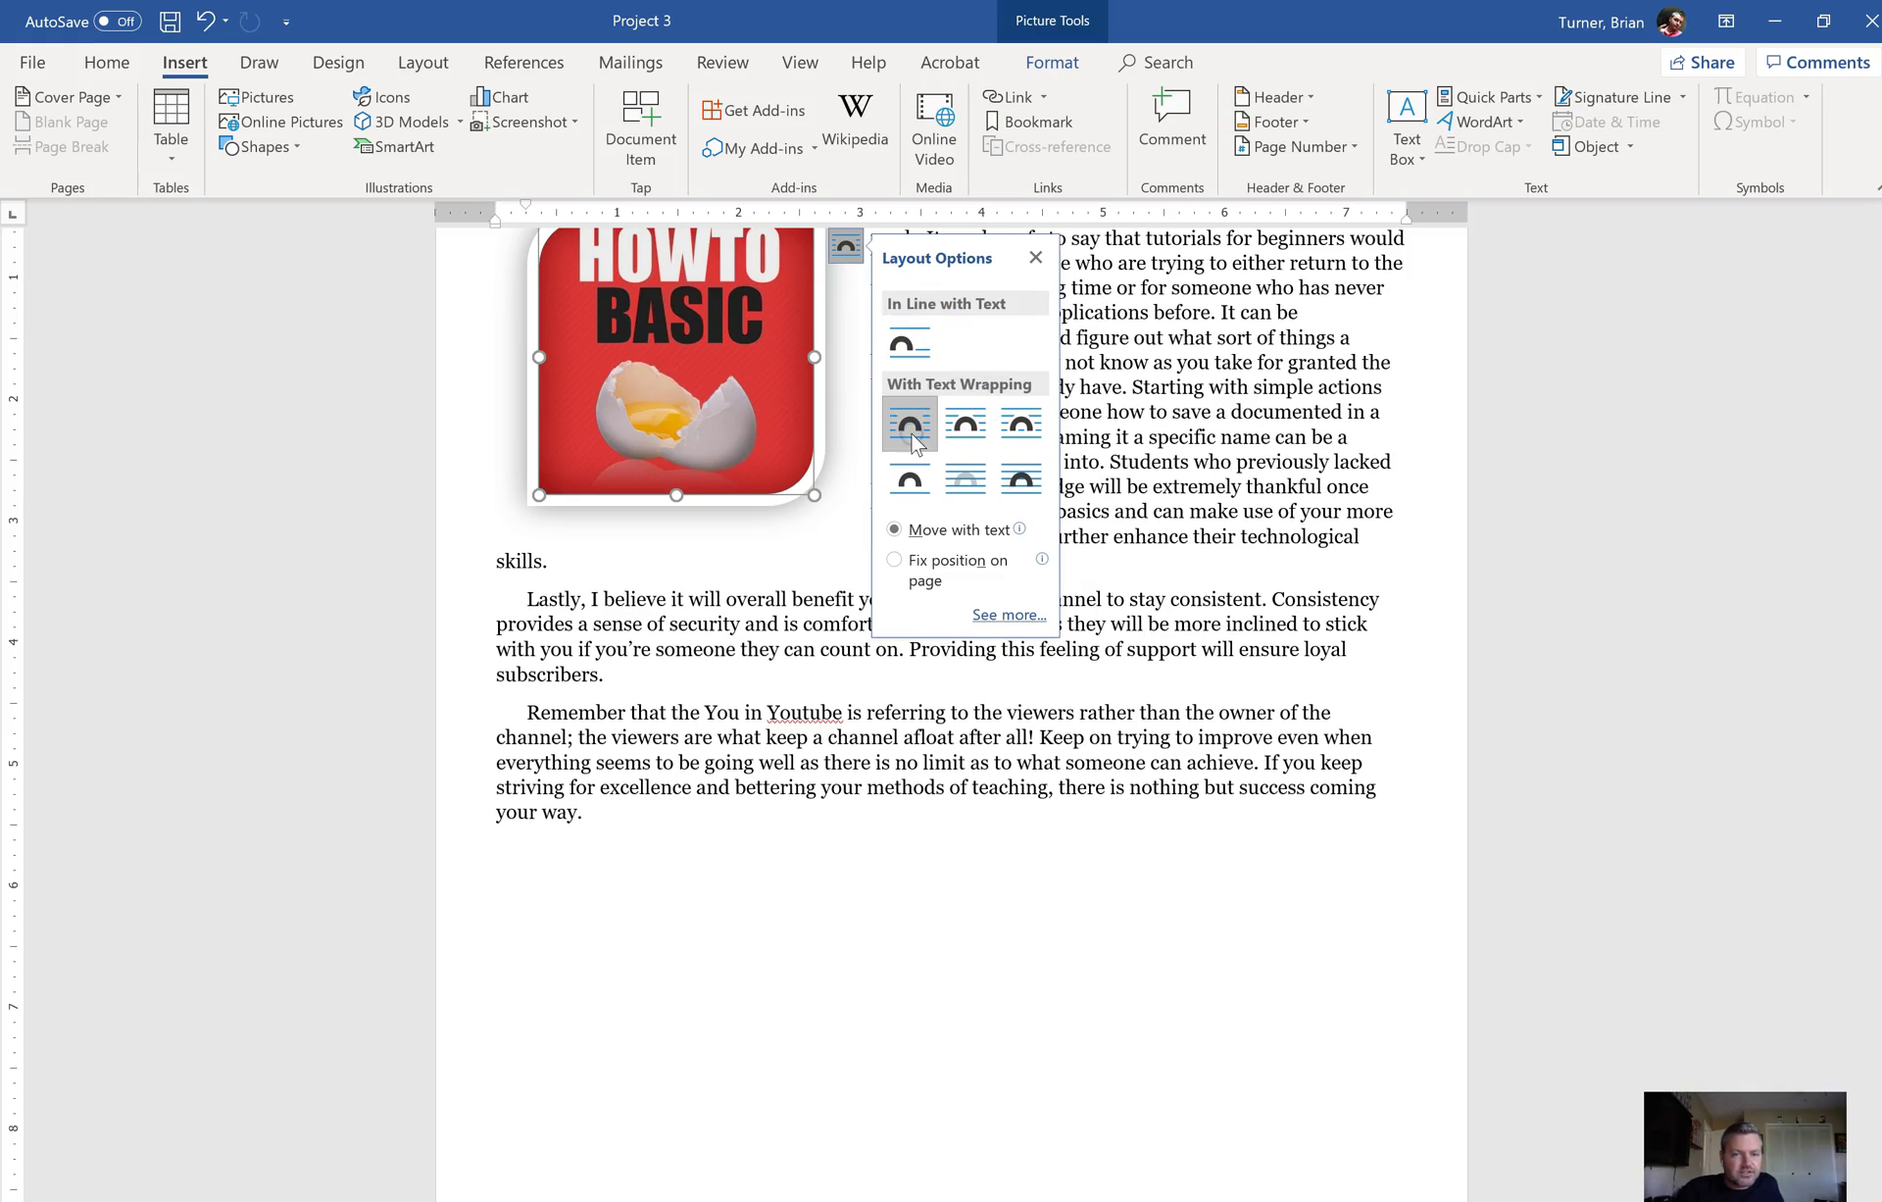
click(1205, 654)
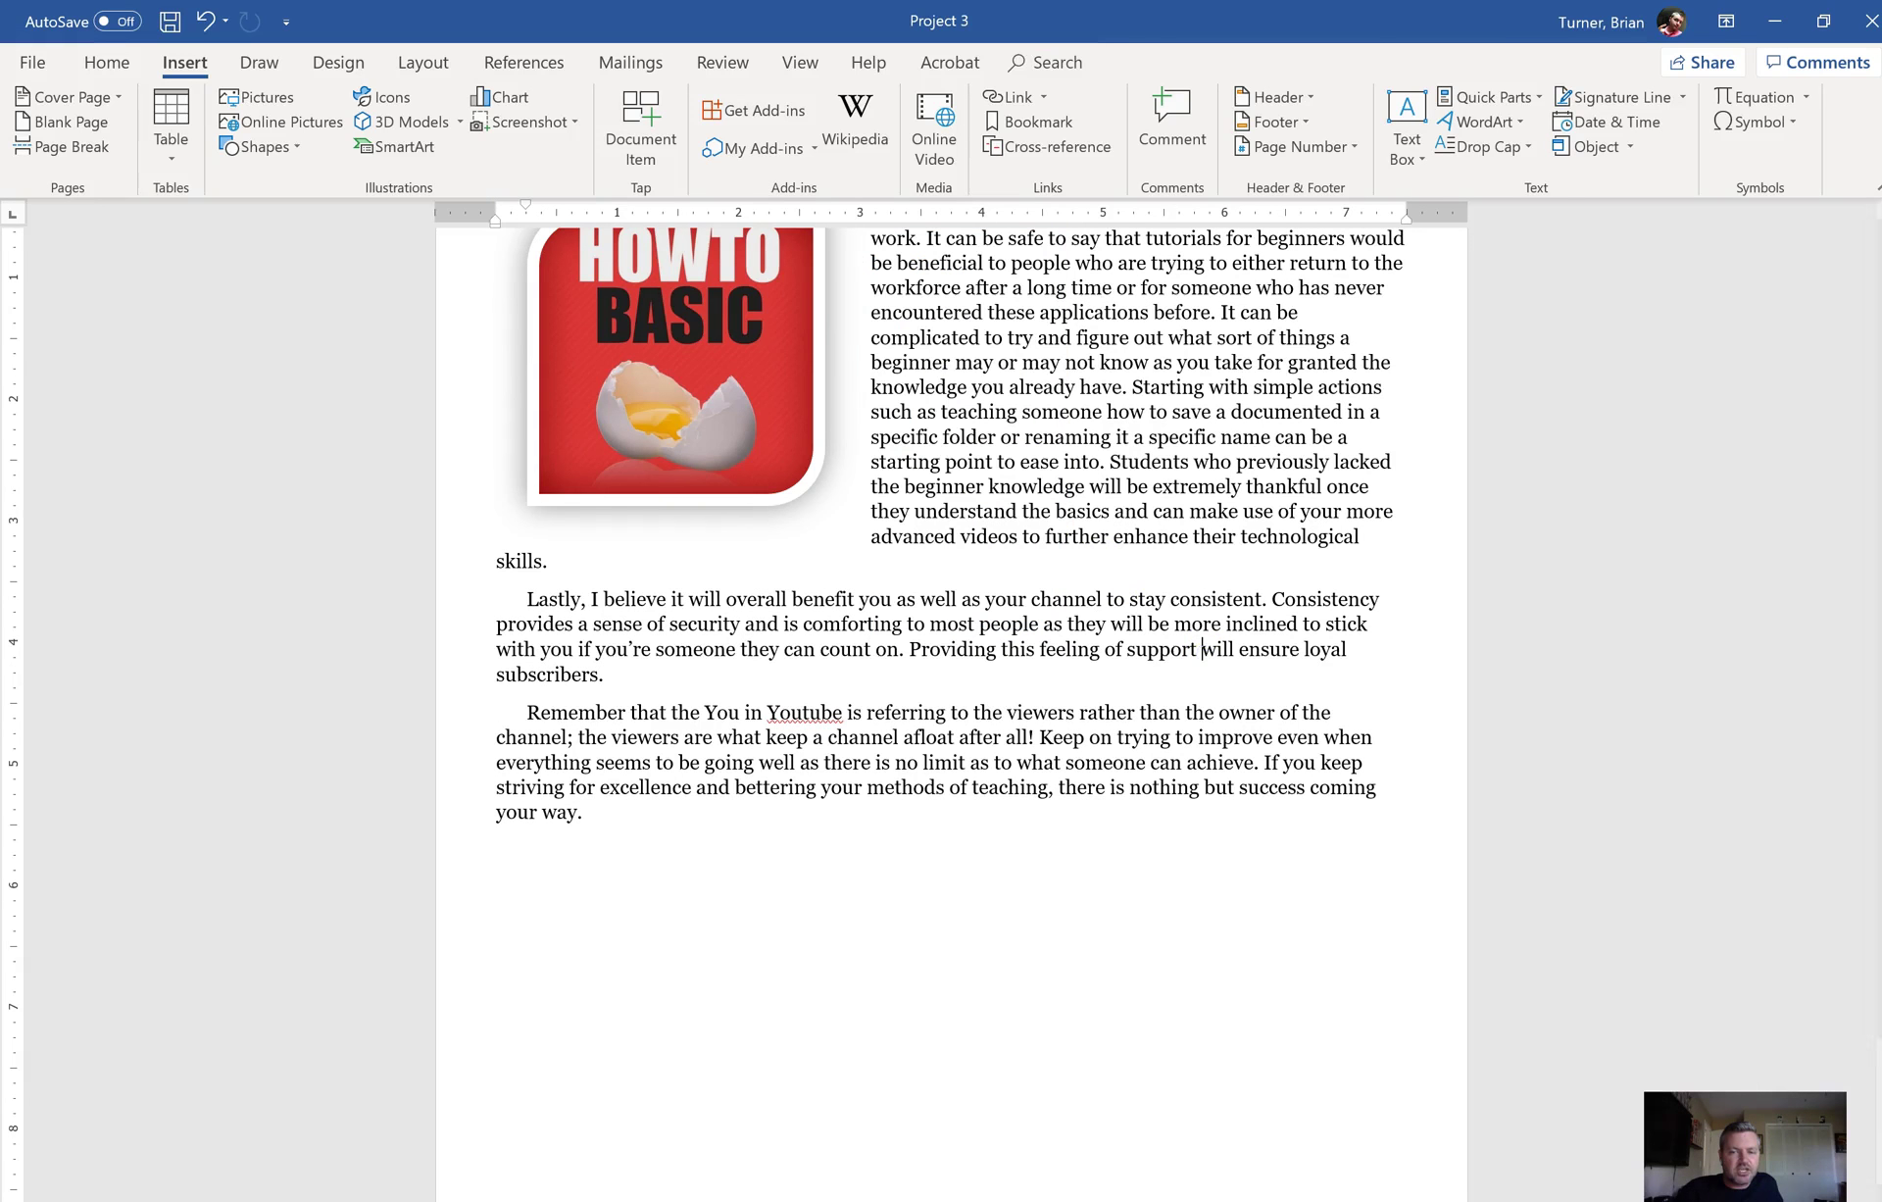
Step: Select the final 'Lastly' and 'Remember' paragraphs
drag(1876, 1054, 1877, 1039)
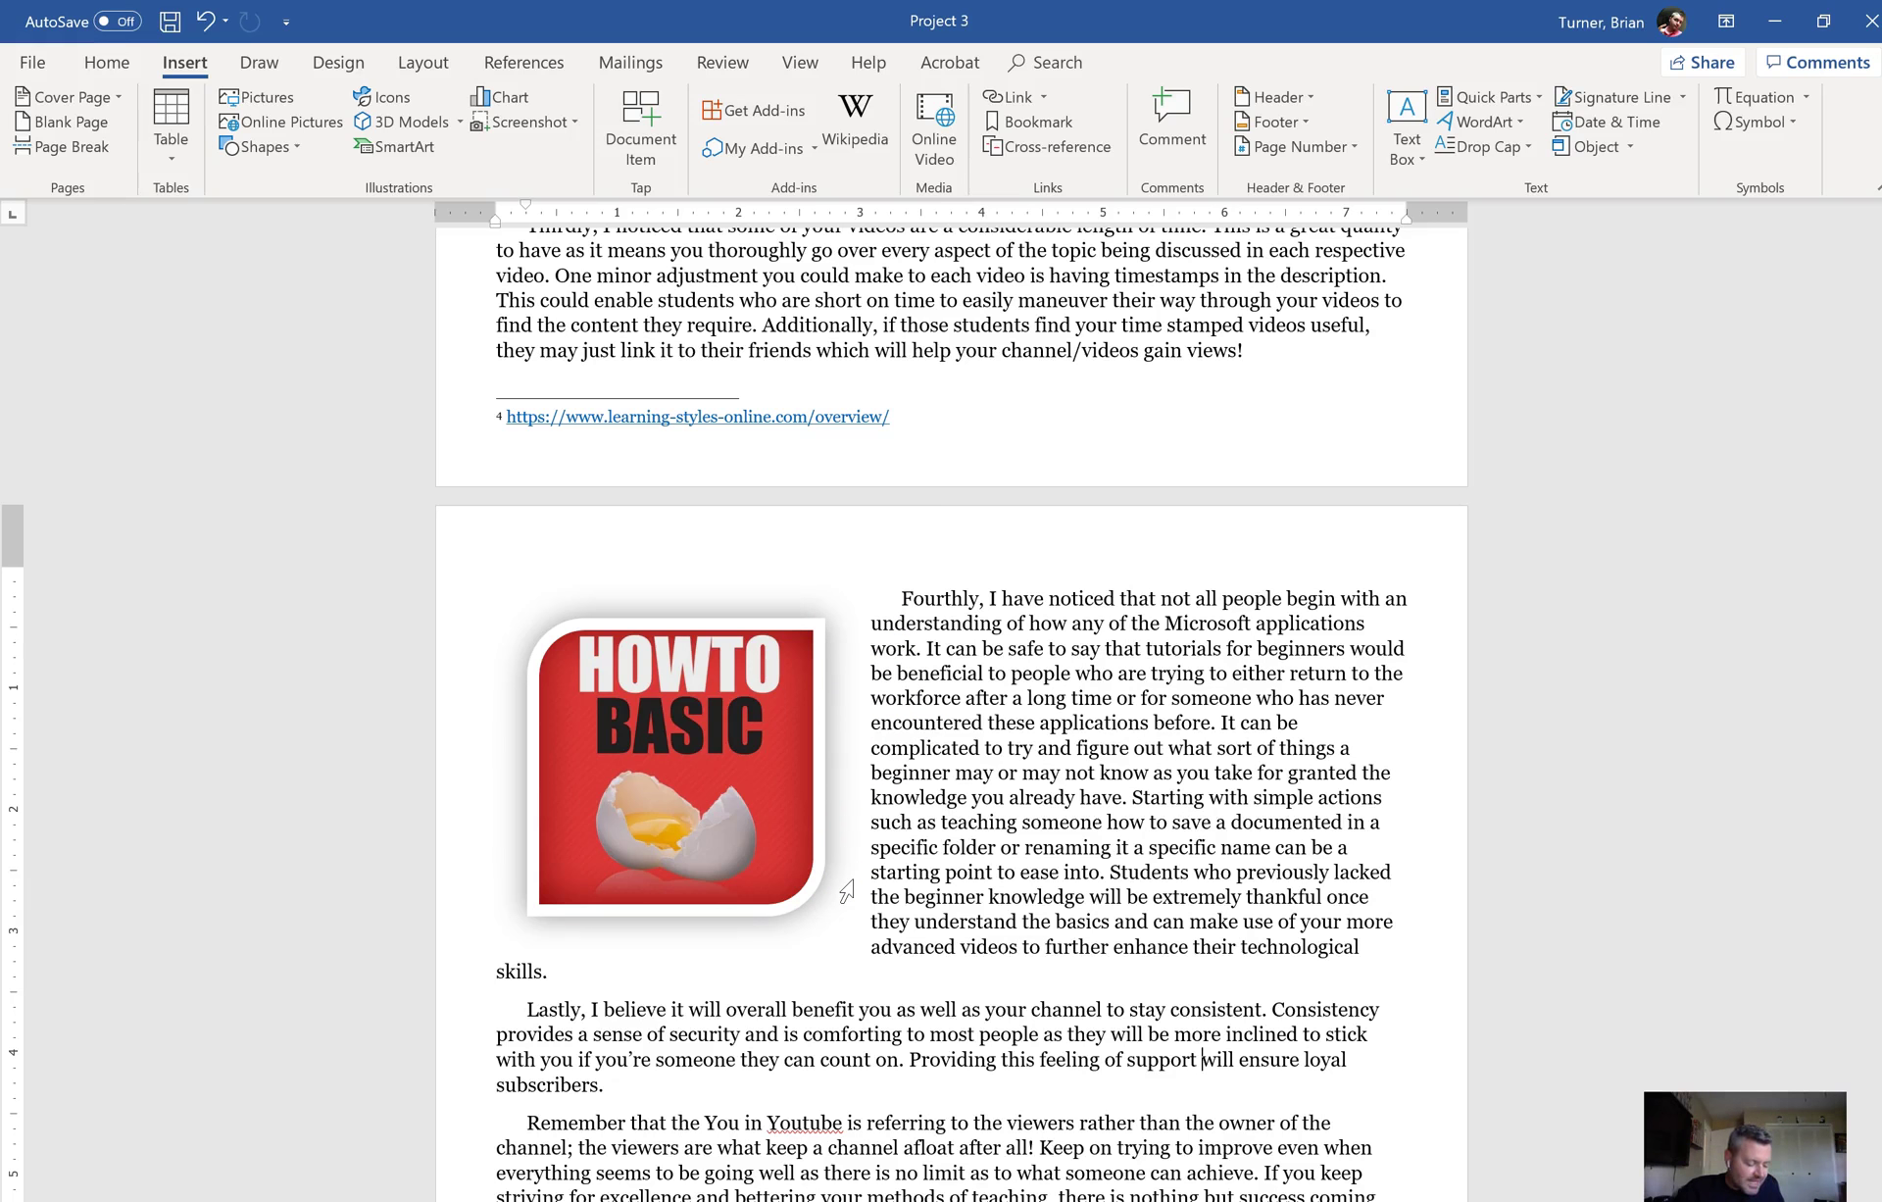
drag(1874, 1037, 1874, 1117)
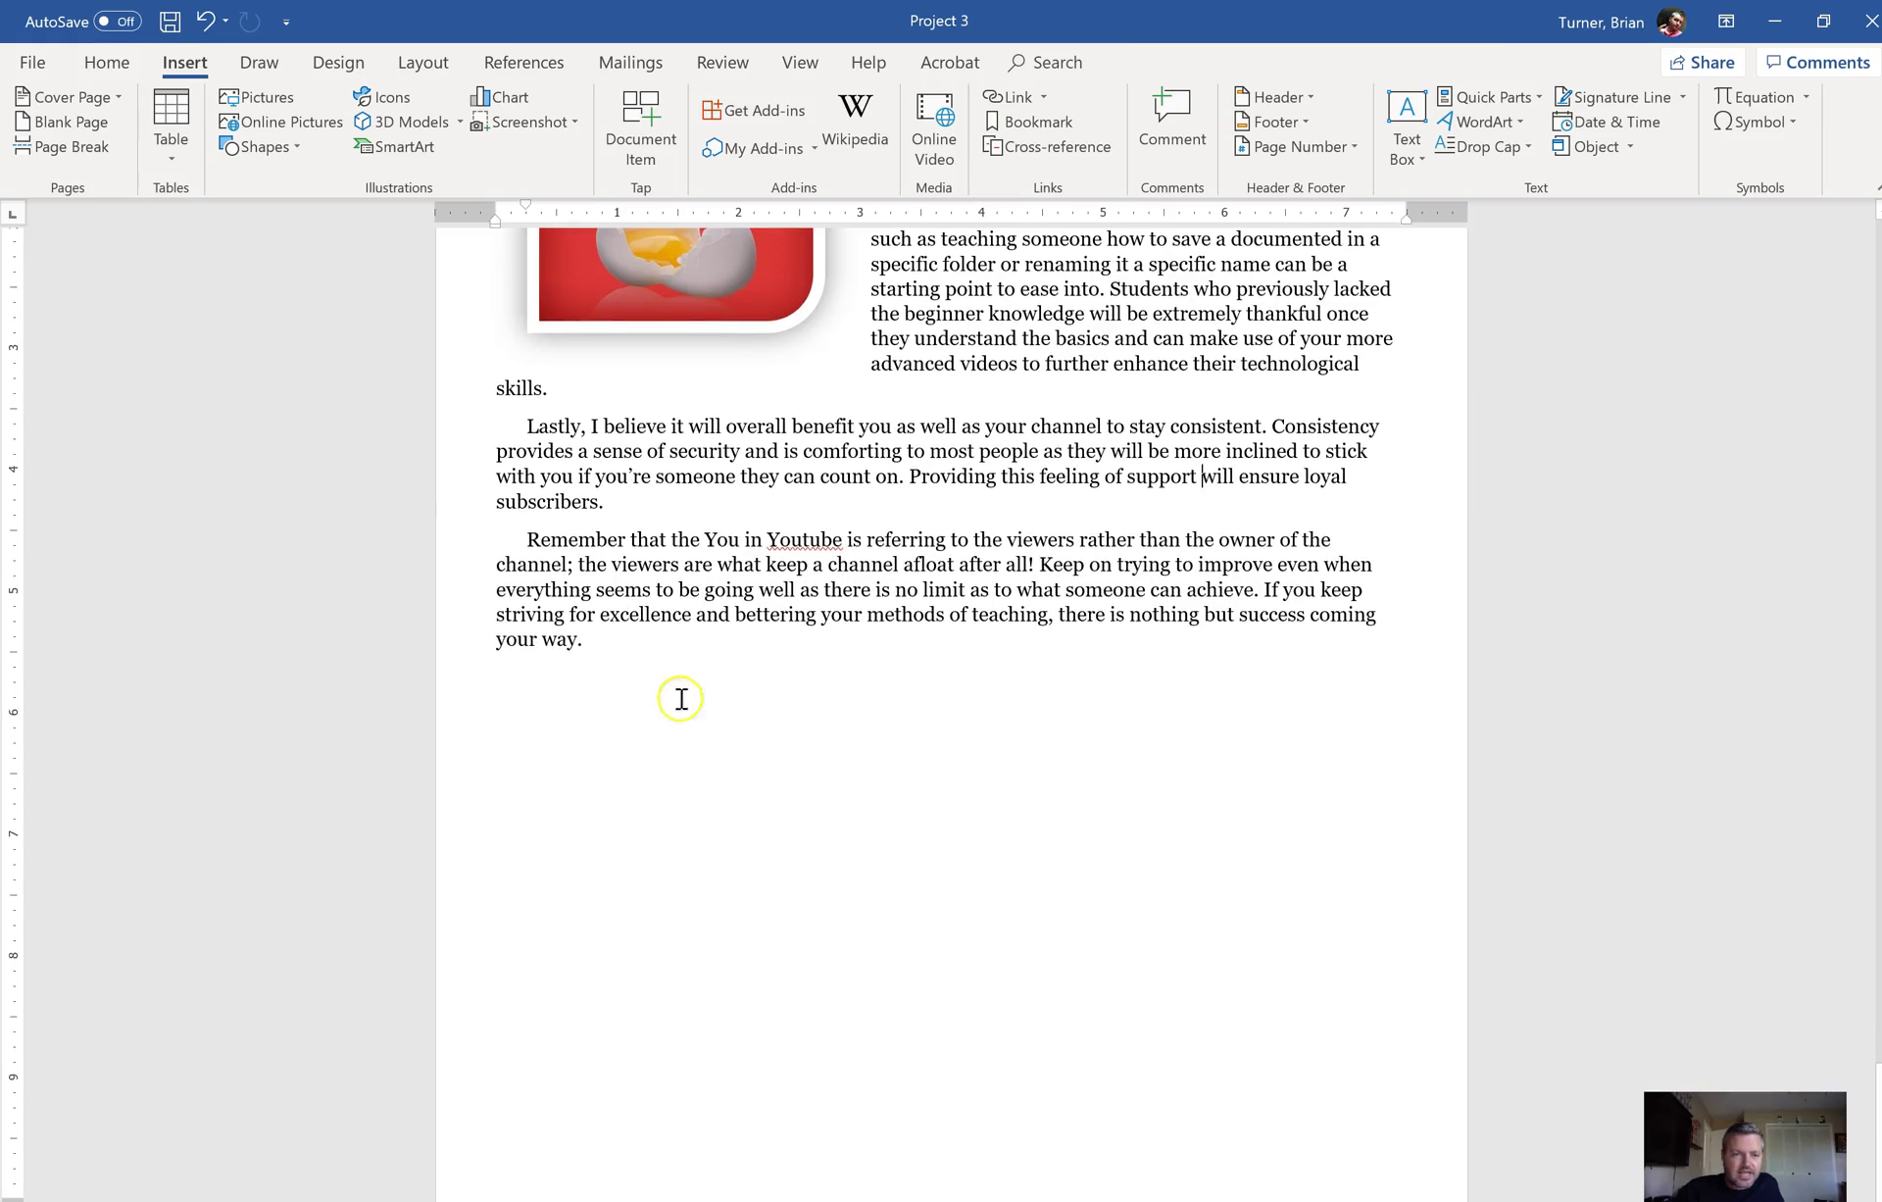
drag(604, 639, 521, 421)
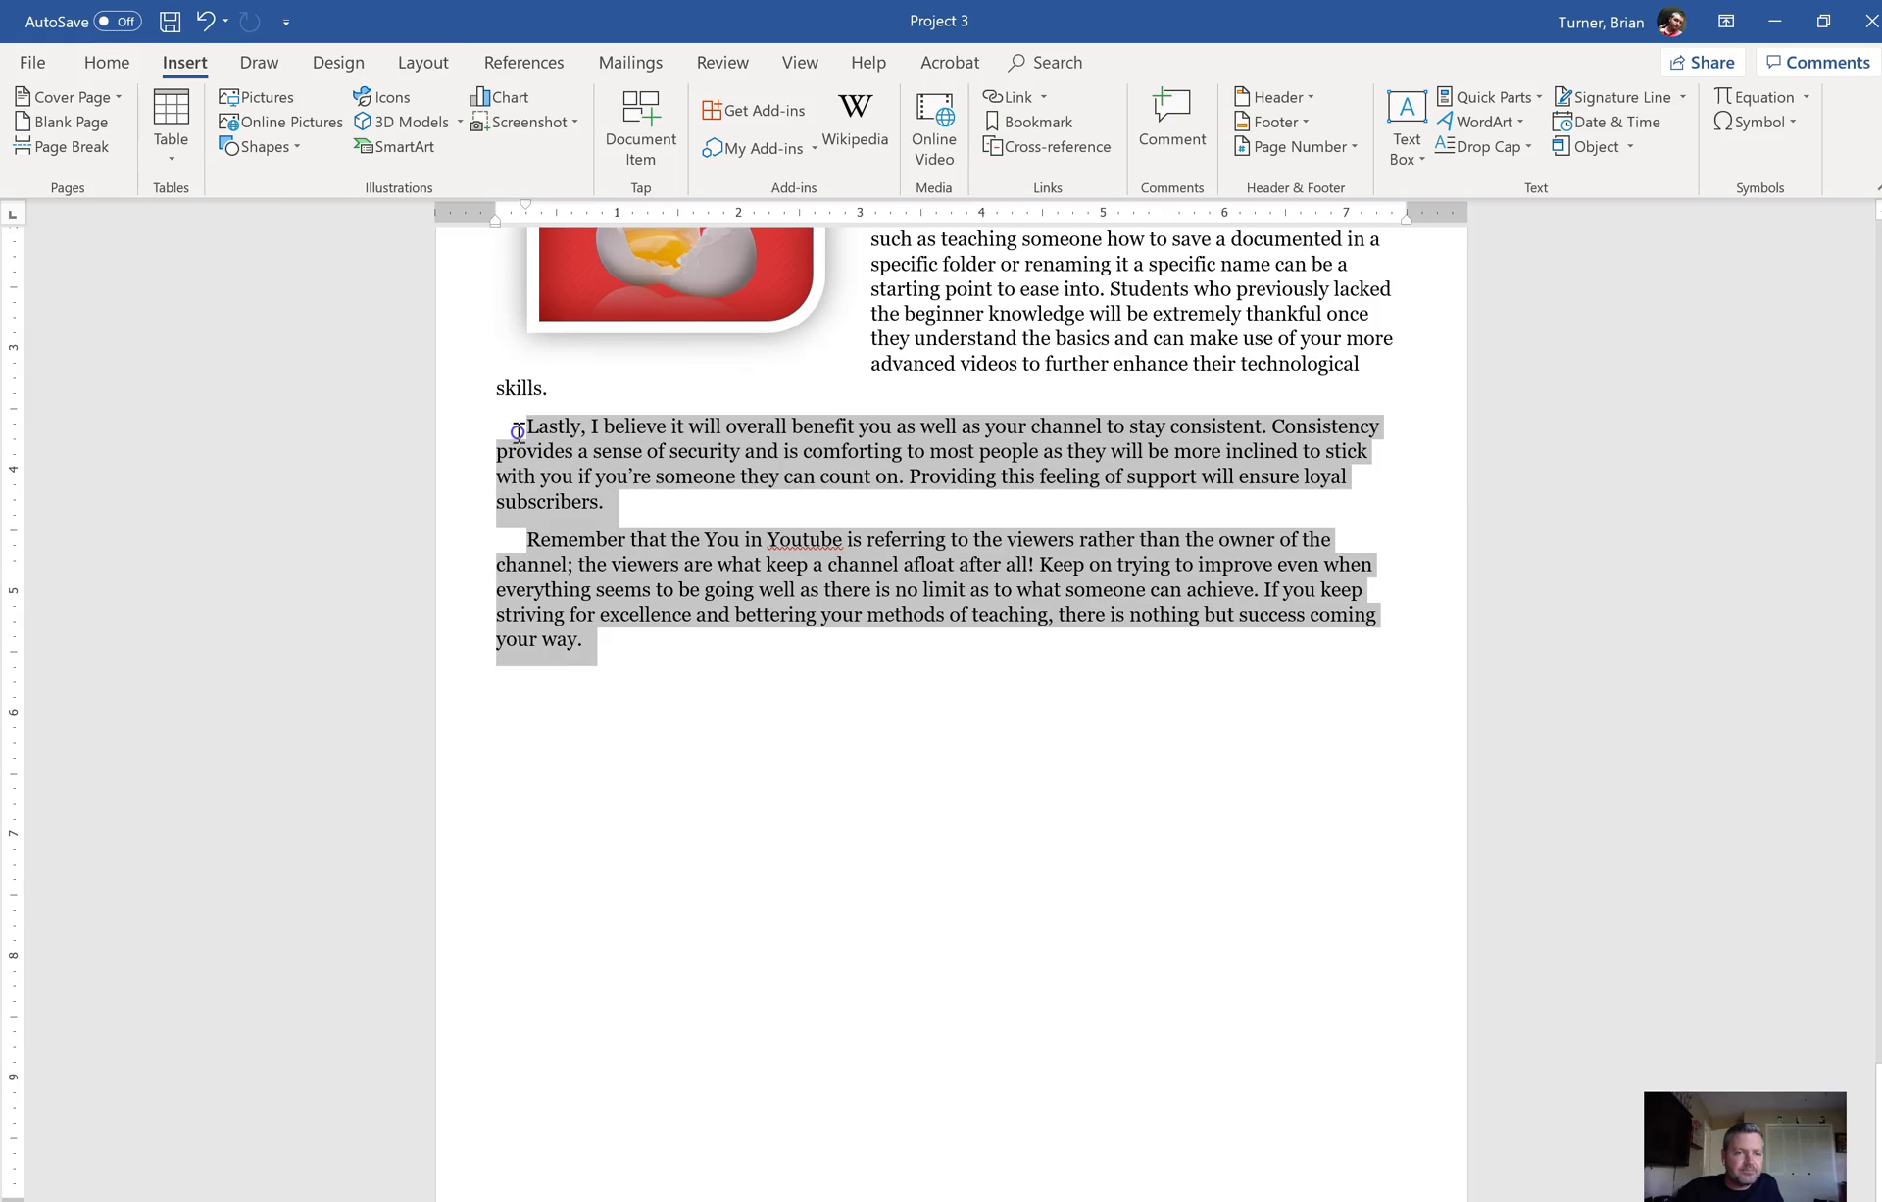
Step: Set the 'Lastly' and 'Remember' paragraphs to Exactly 14 pt line spacing in the Paragraph dialog
click(102, 62)
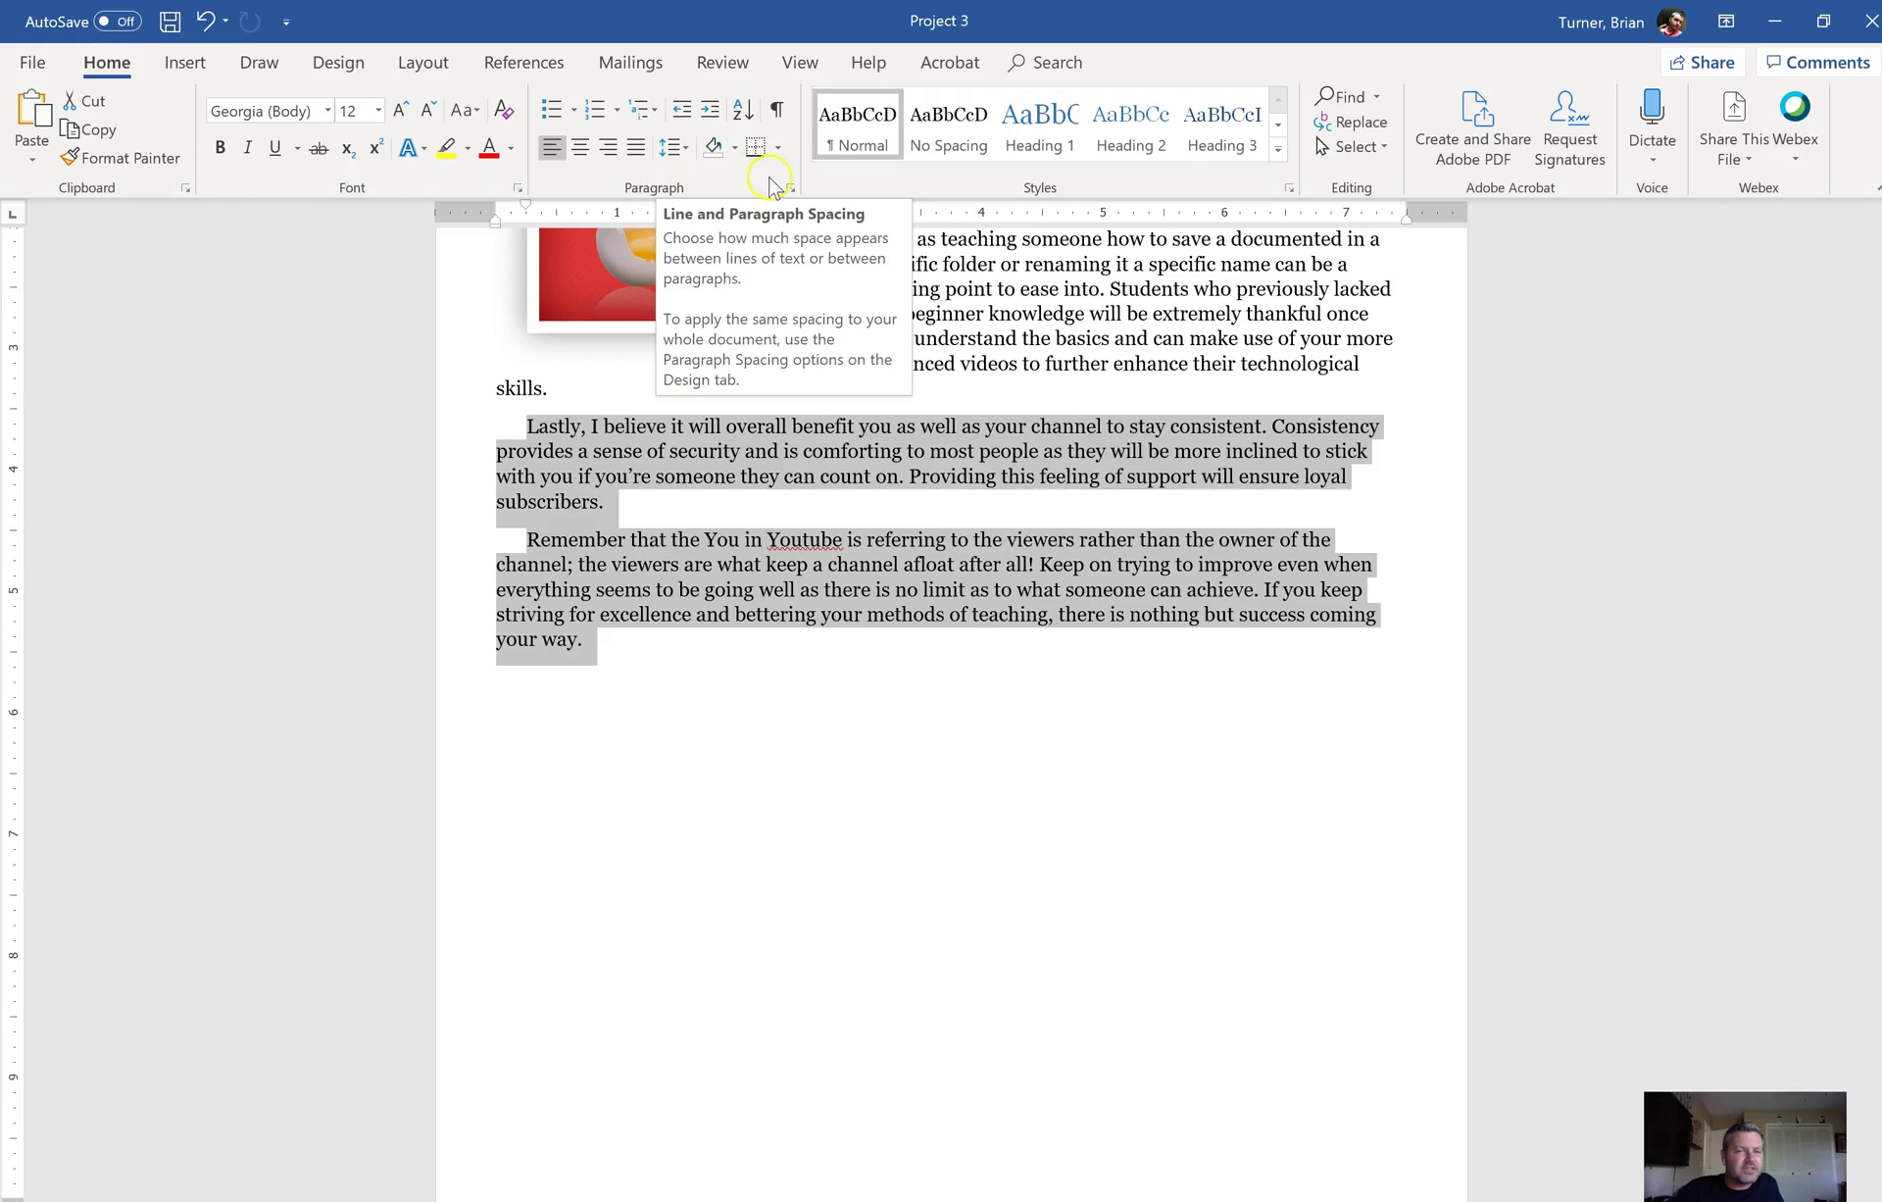
click(686, 147)
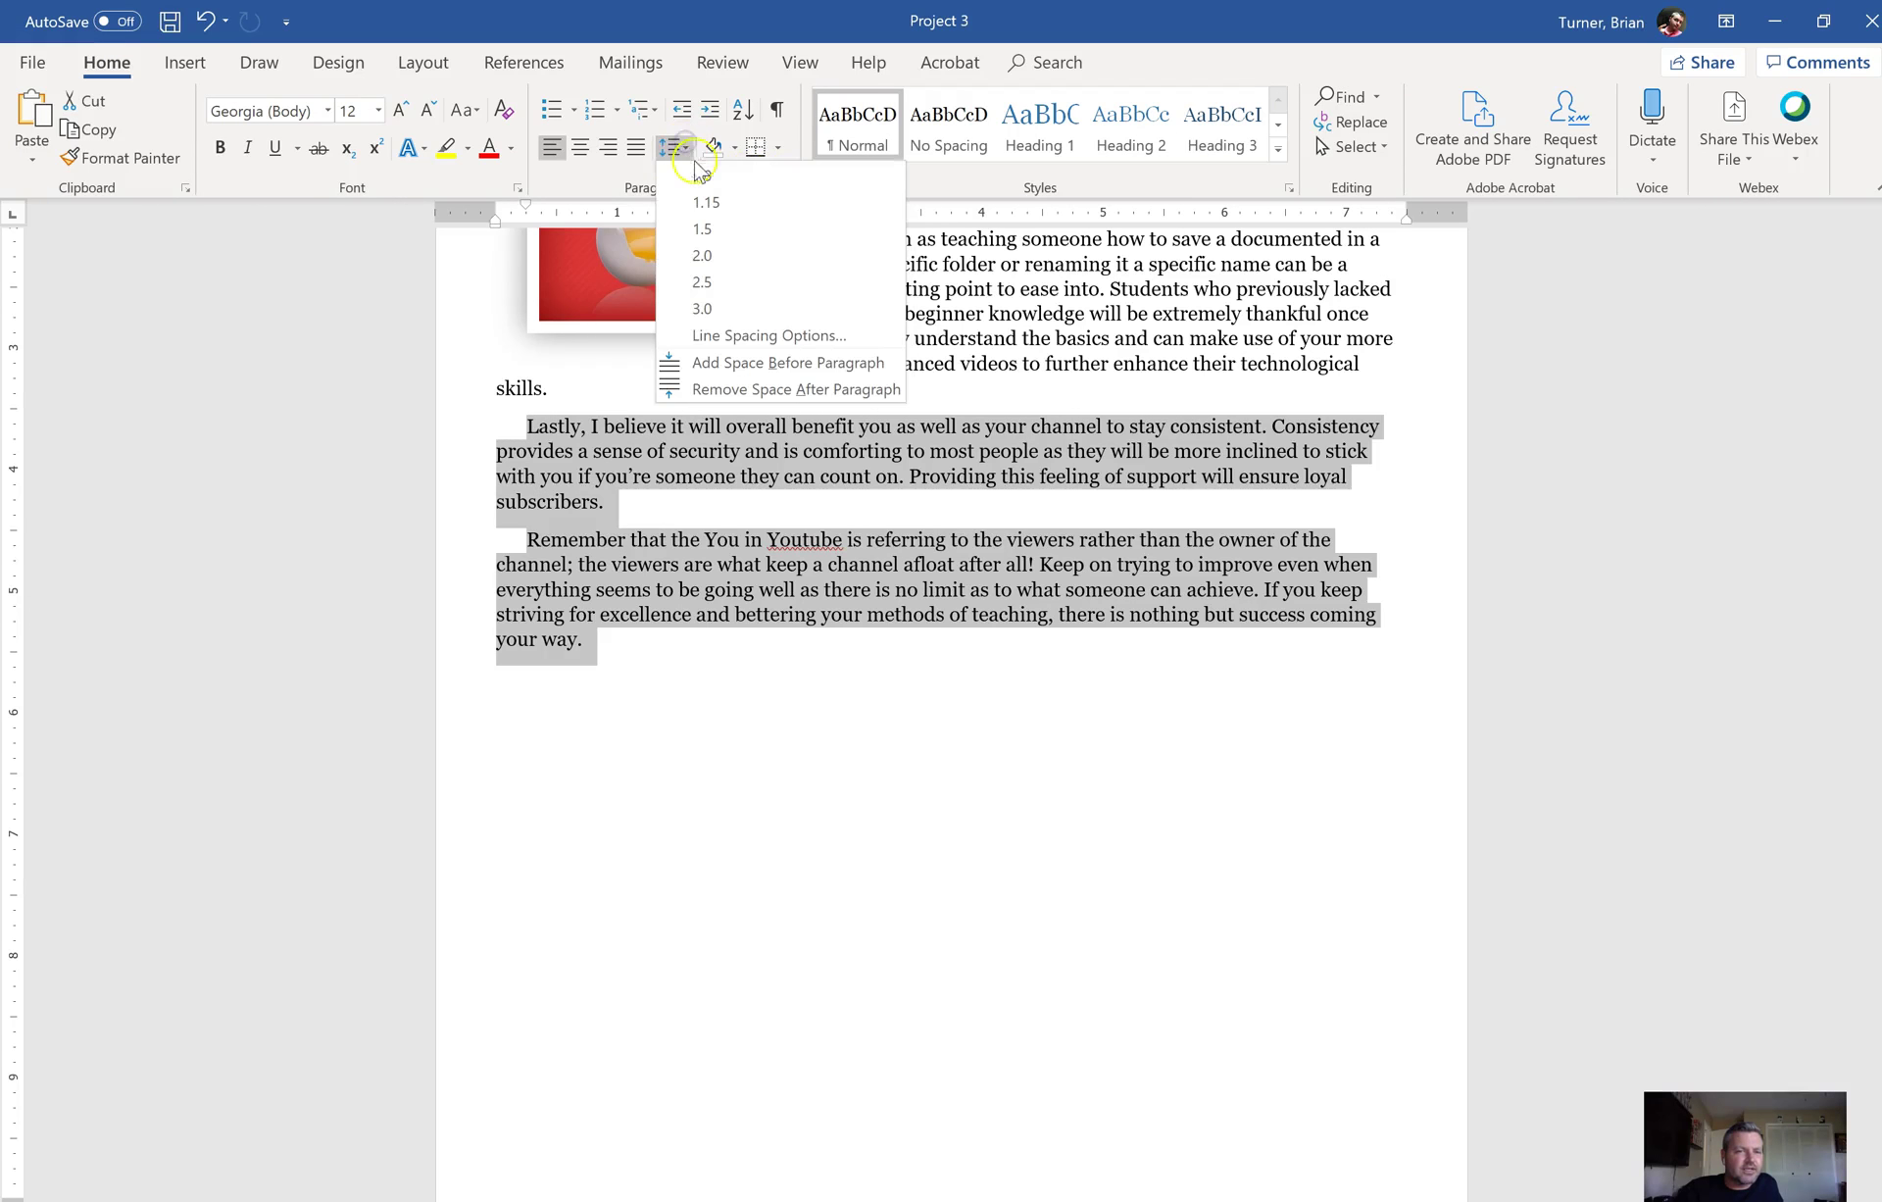
click(632, 206)
click(790, 192)
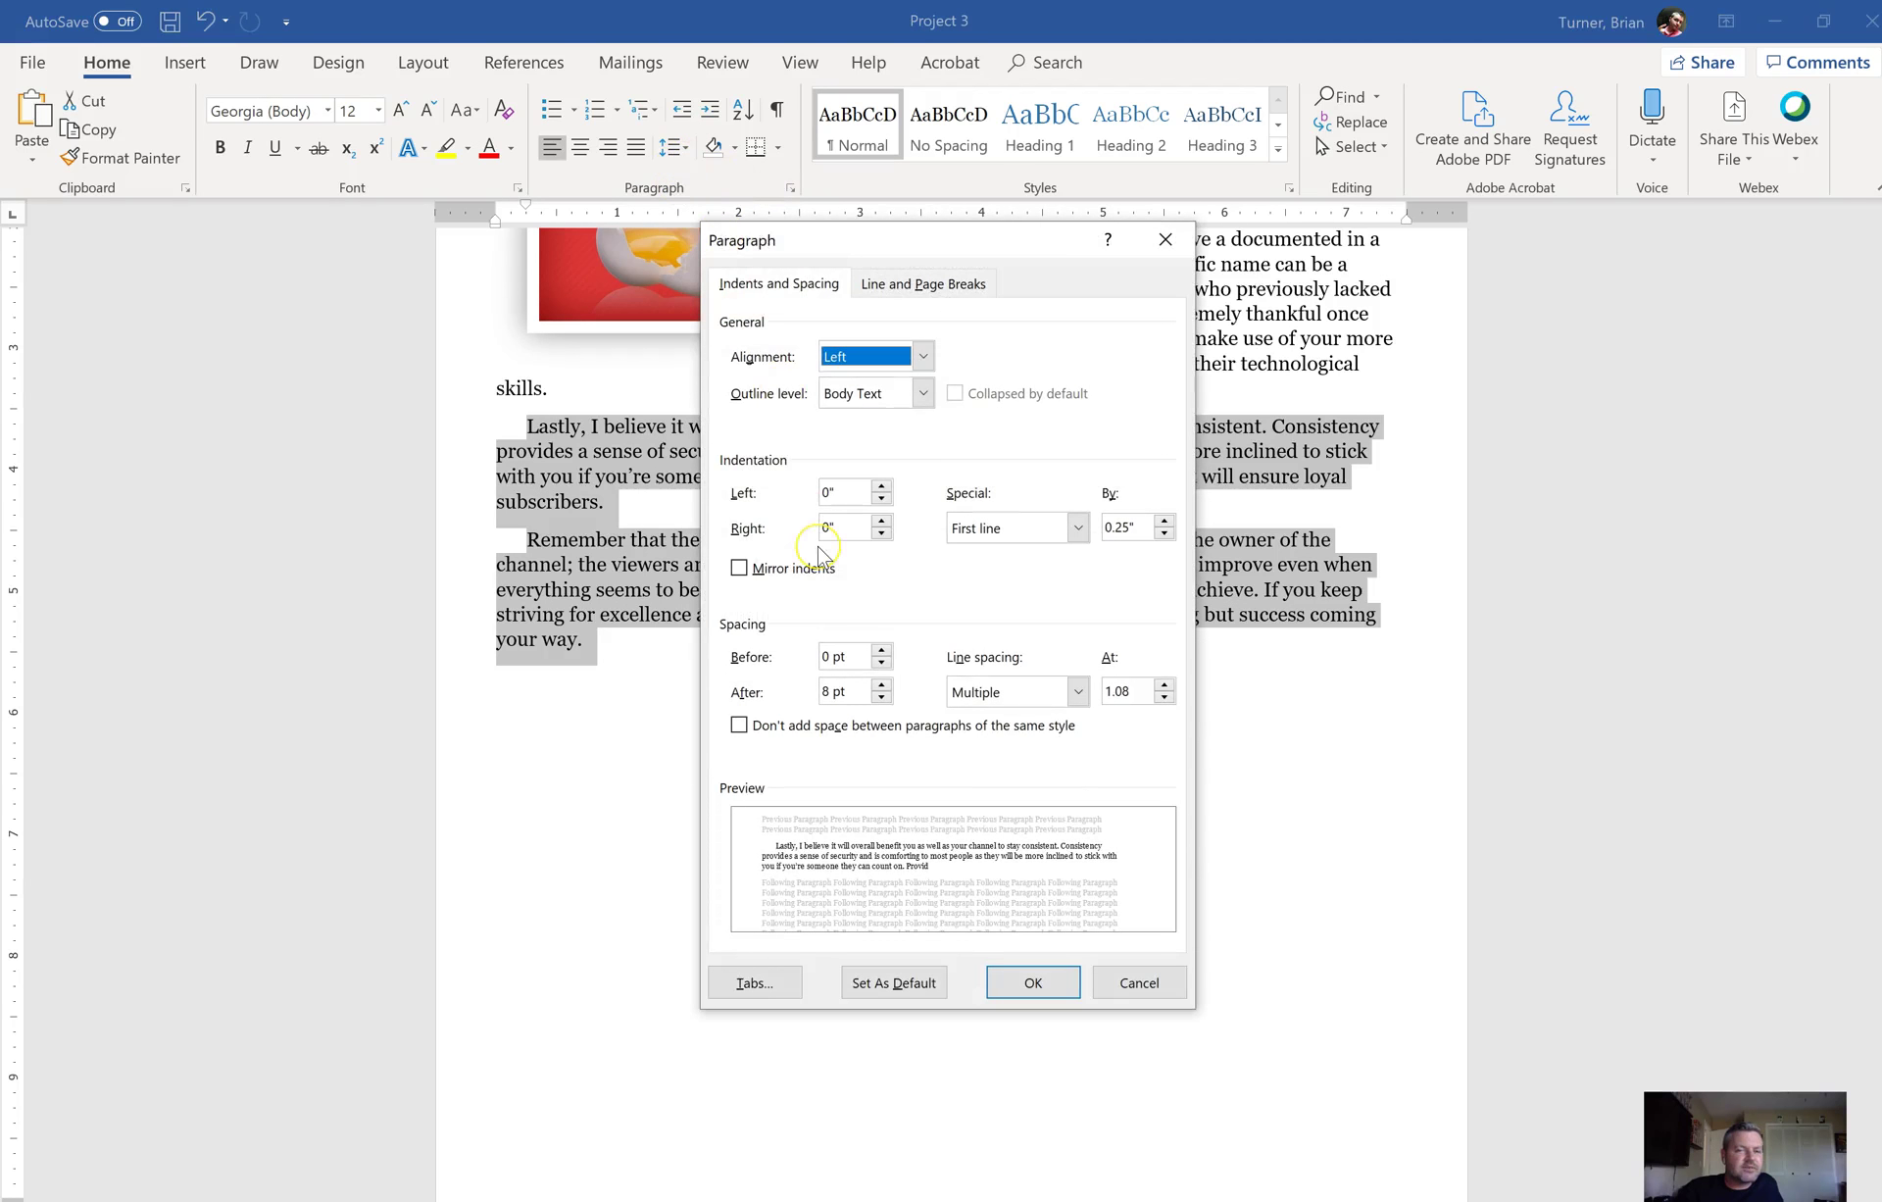
click(830, 520)
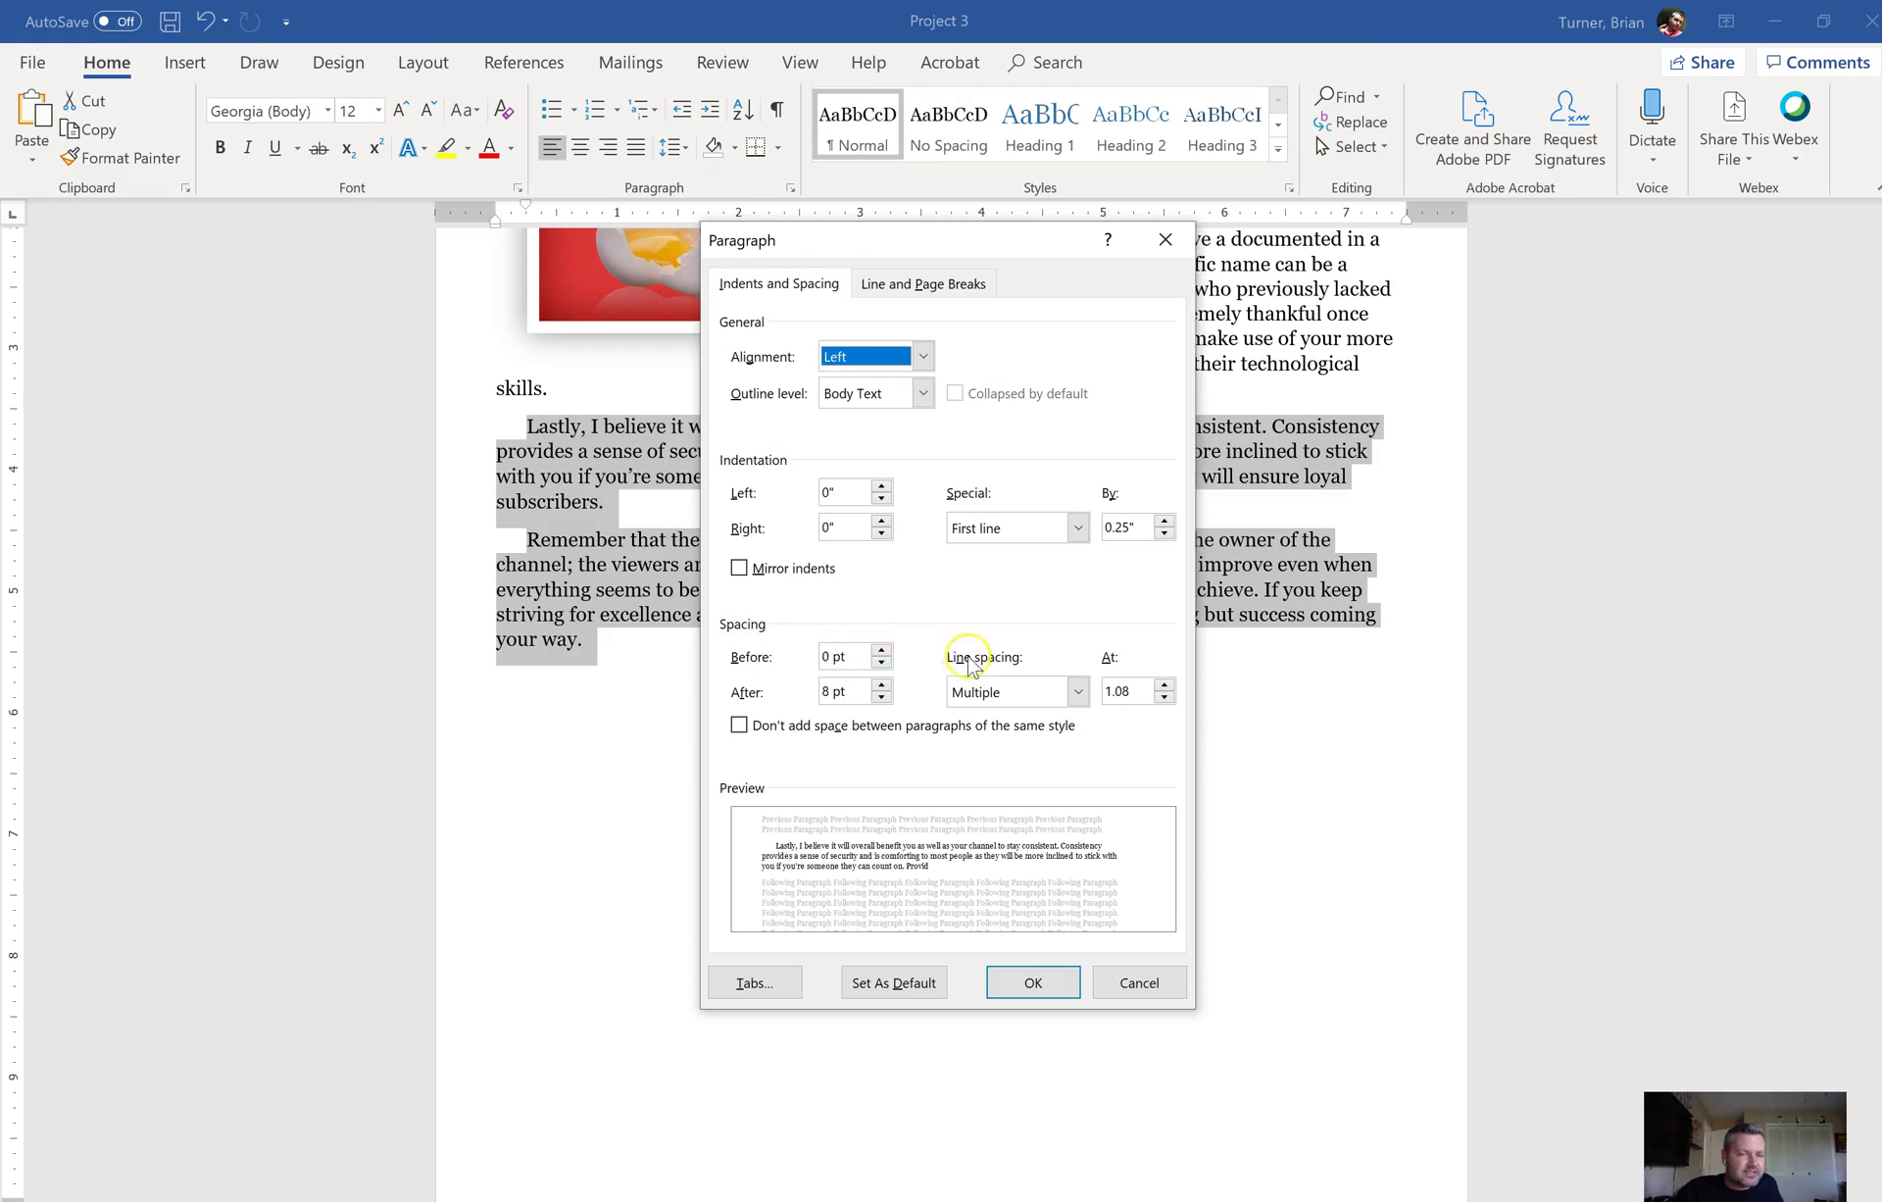
click(998, 696)
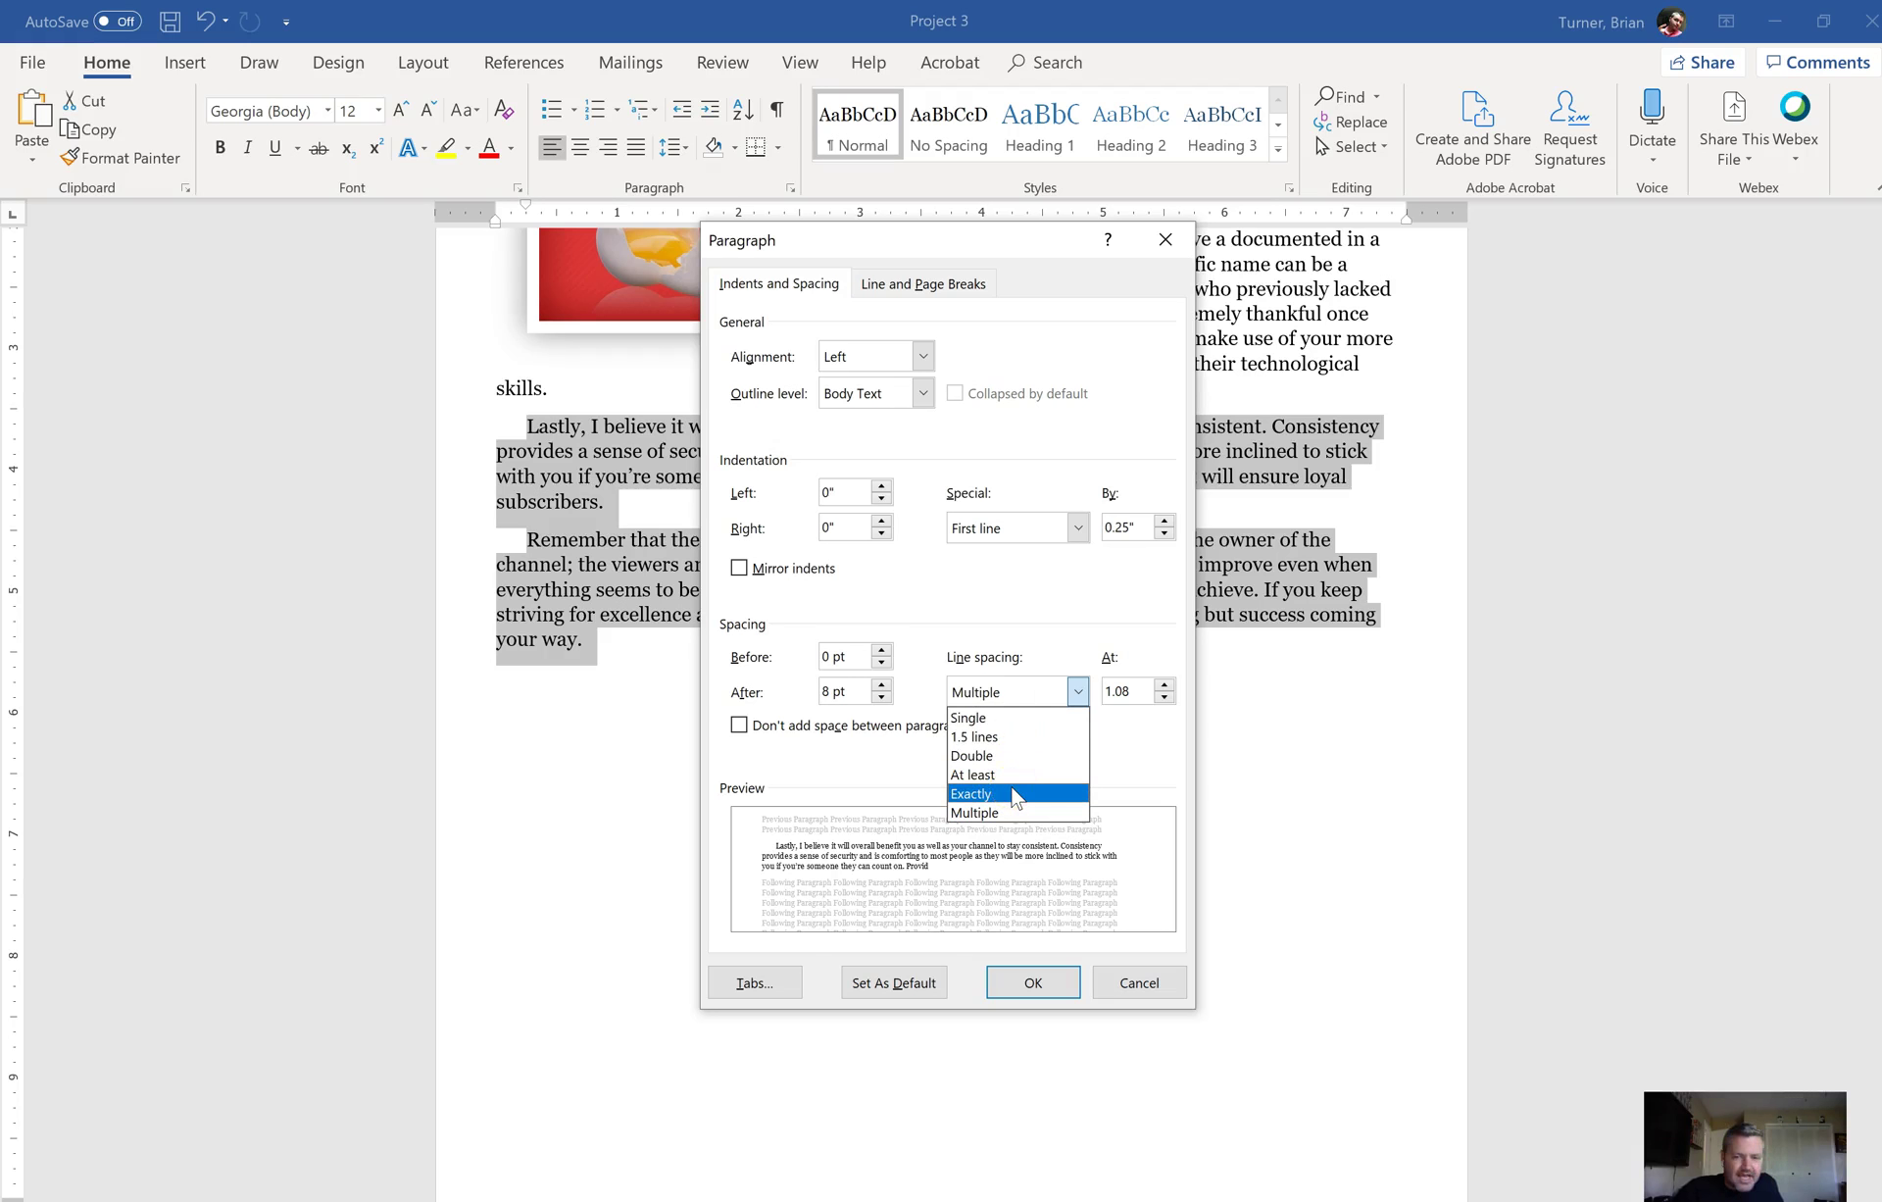
click(1015, 797)
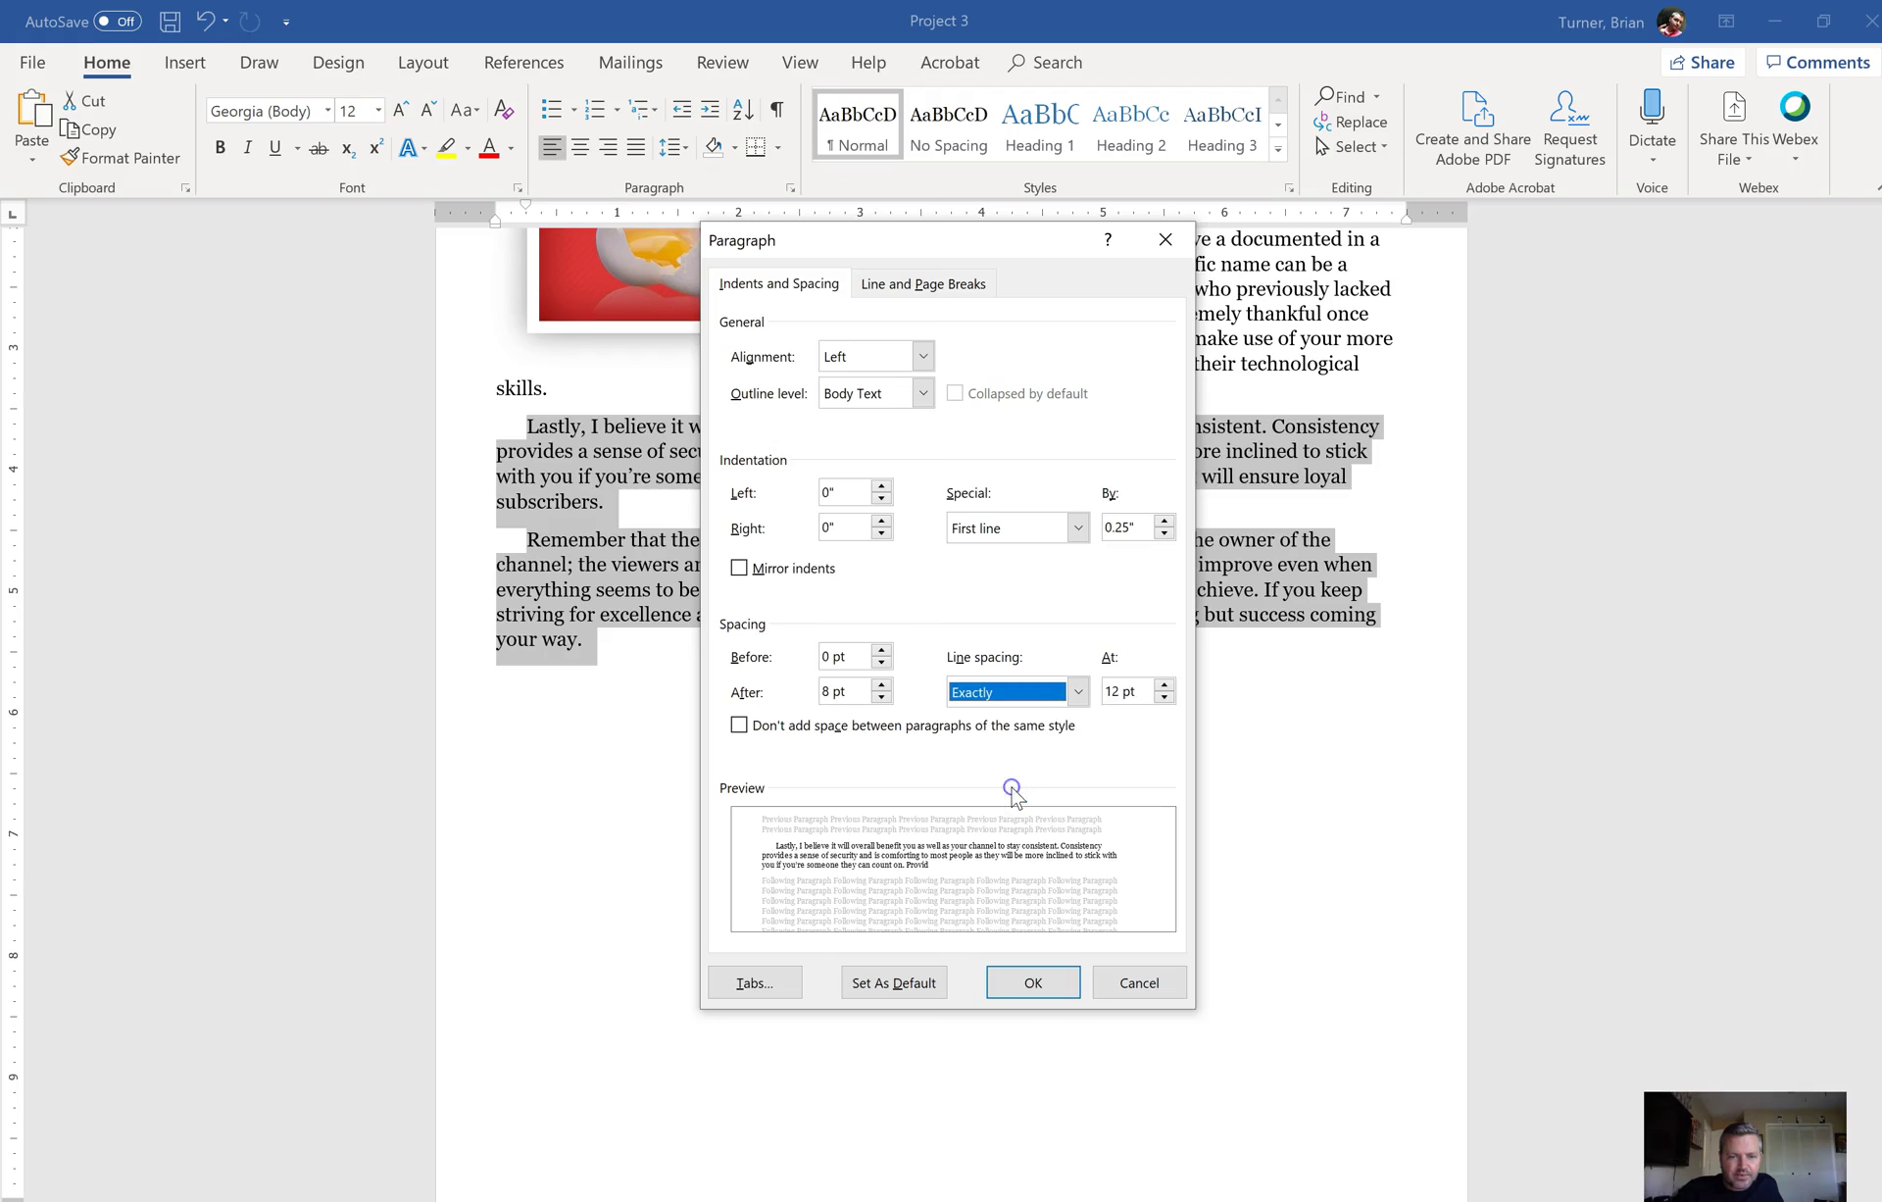
click(1163, 684)
click(1164, 685)
click(1054, 984)
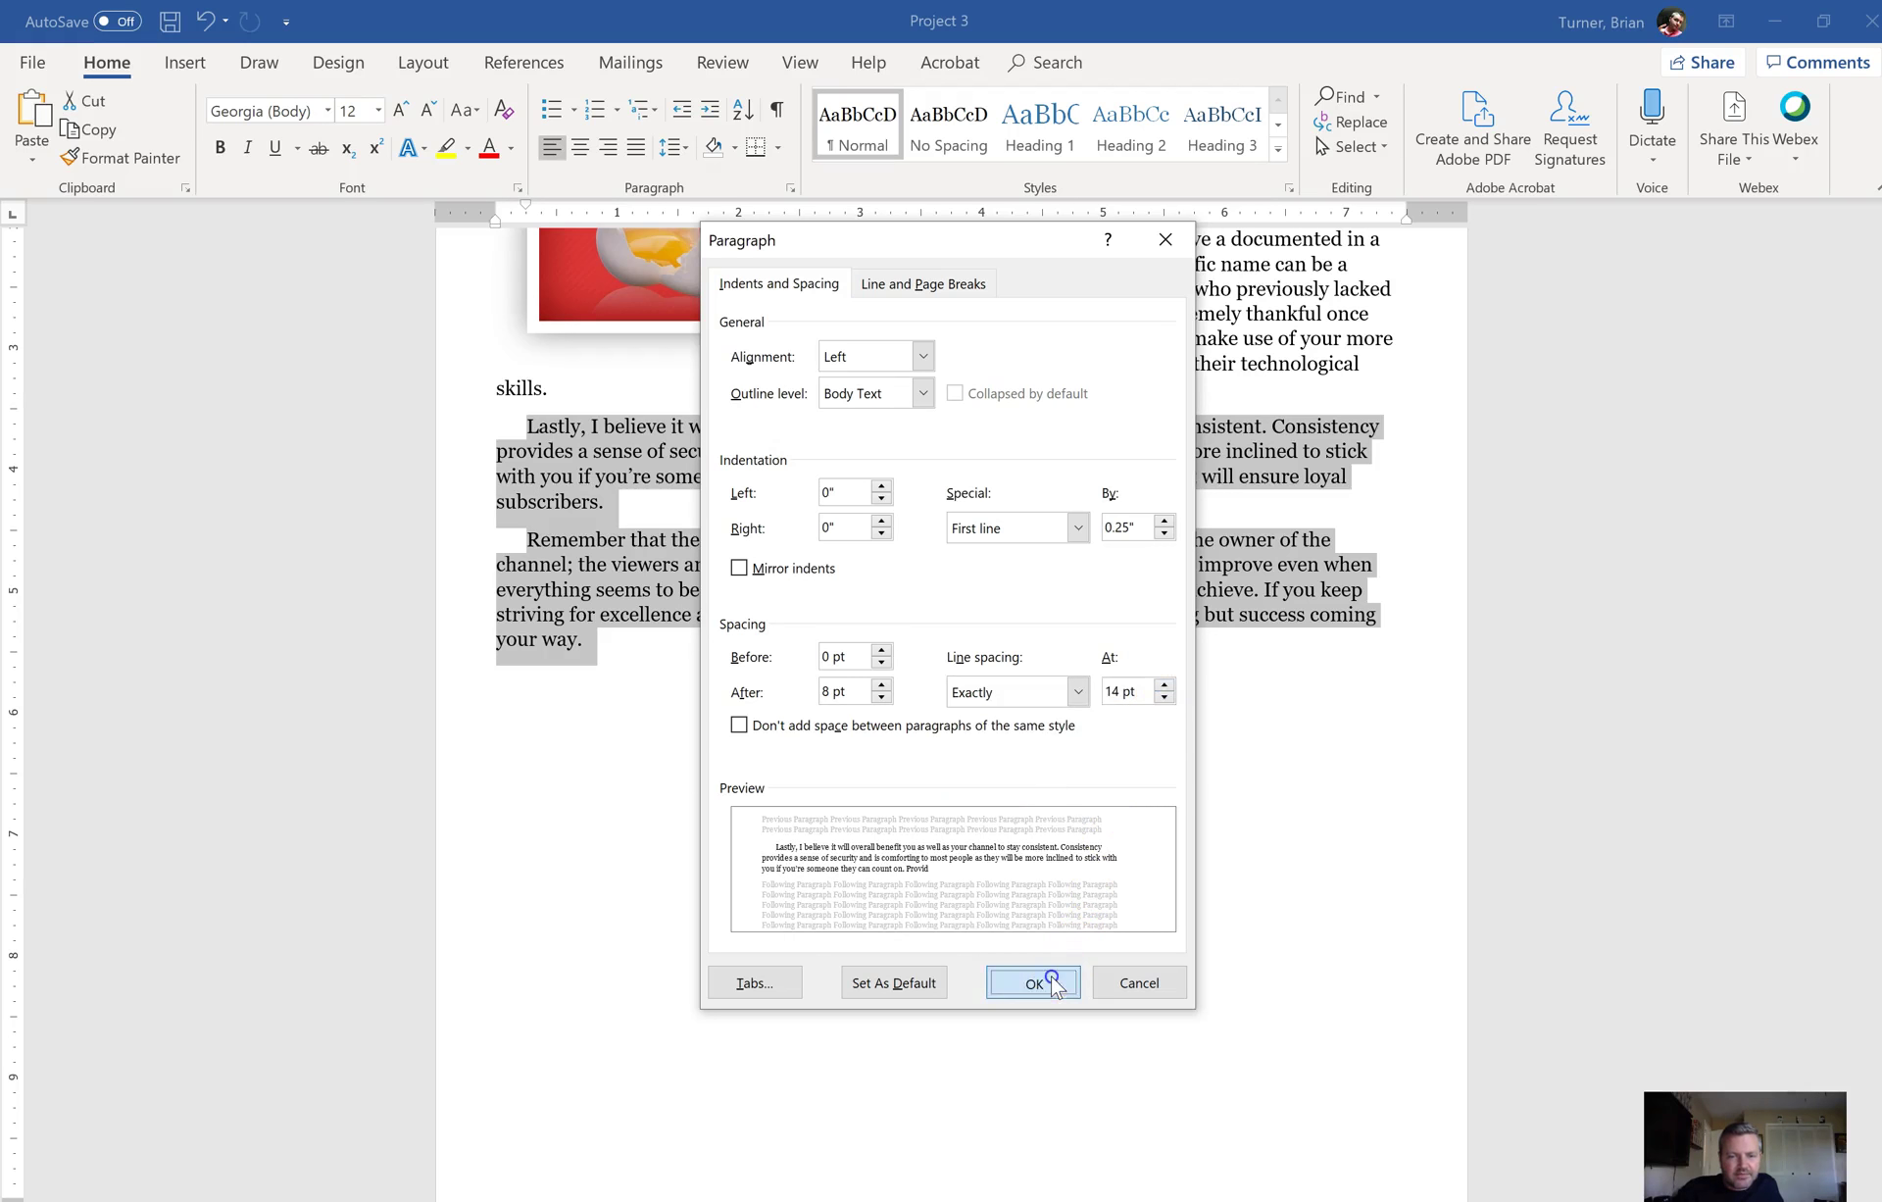